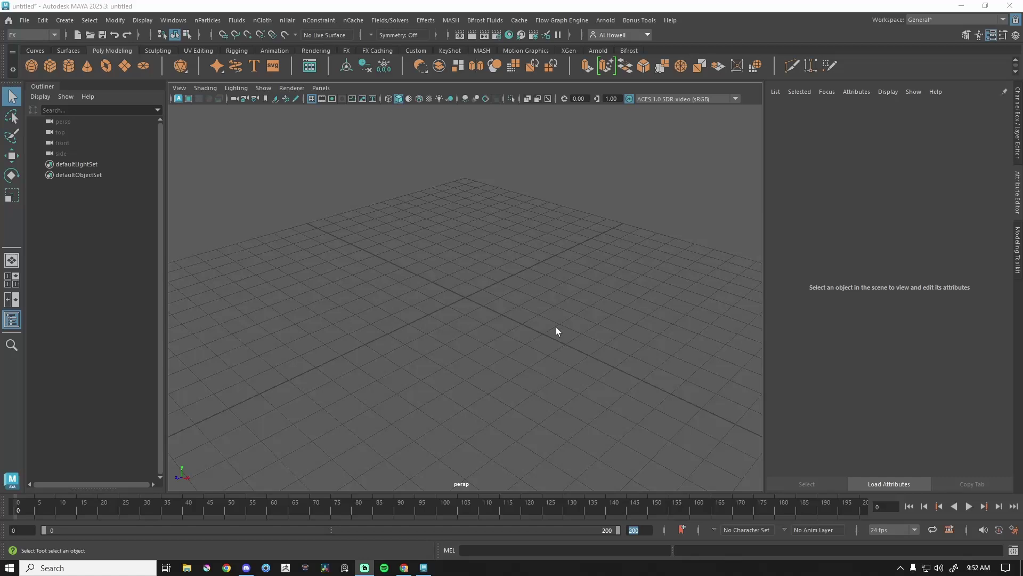
# Change the menu set to Animation and back to FX.
pyautogui.click(14, 36)
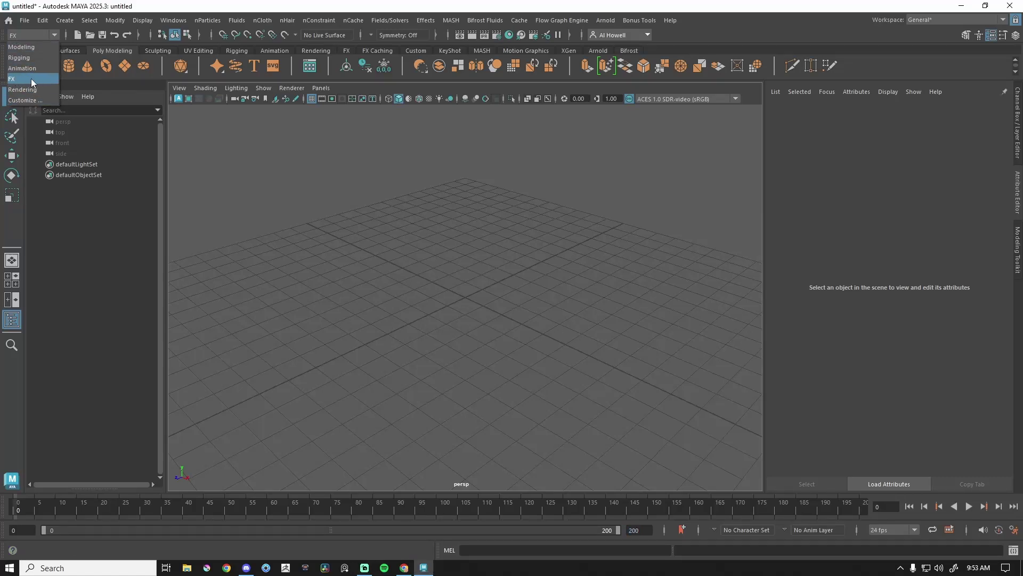
pyautogui.click(21, 68)
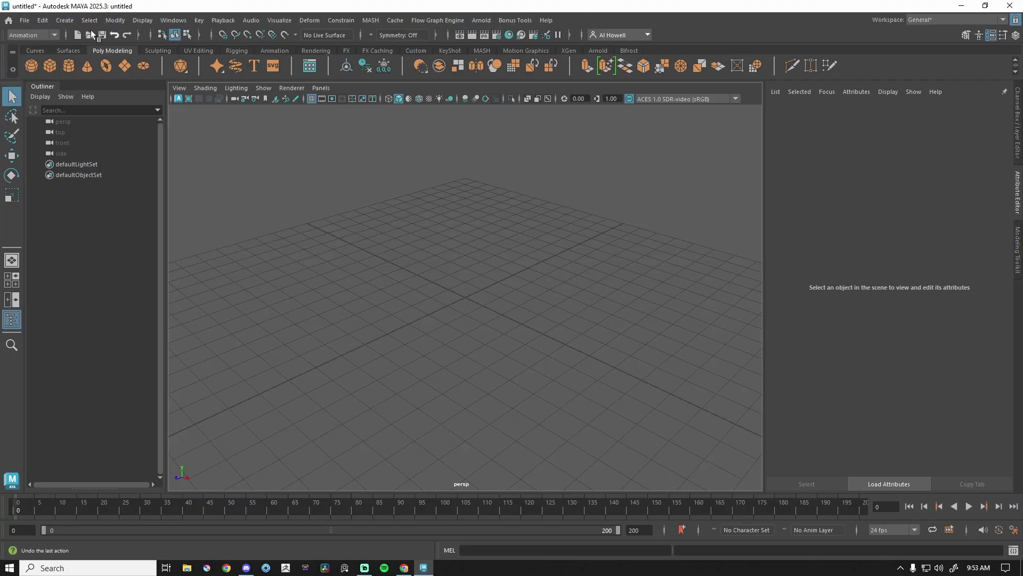
pyautogui.click(20, 35)
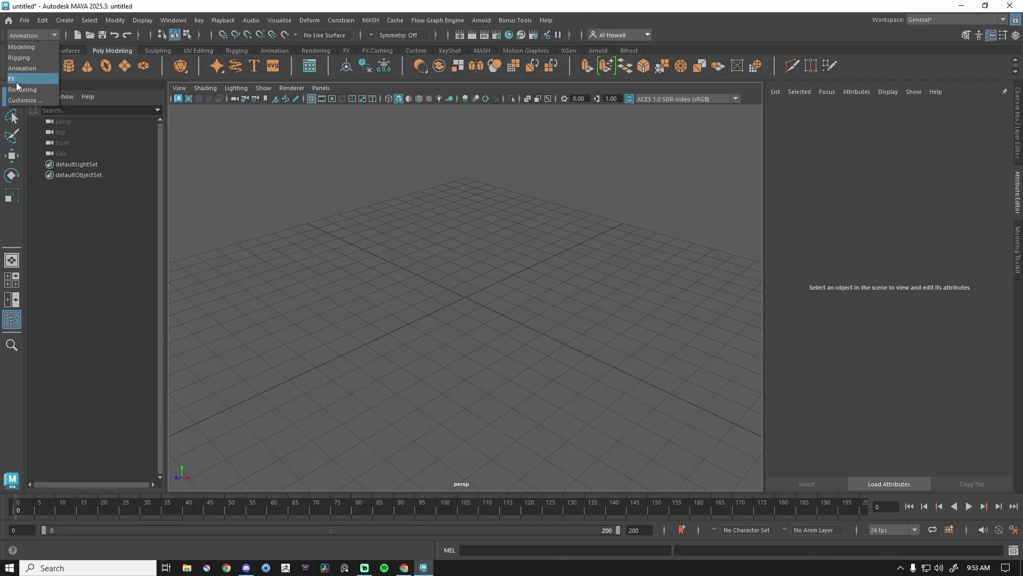
pyautogui.click(21, 79)
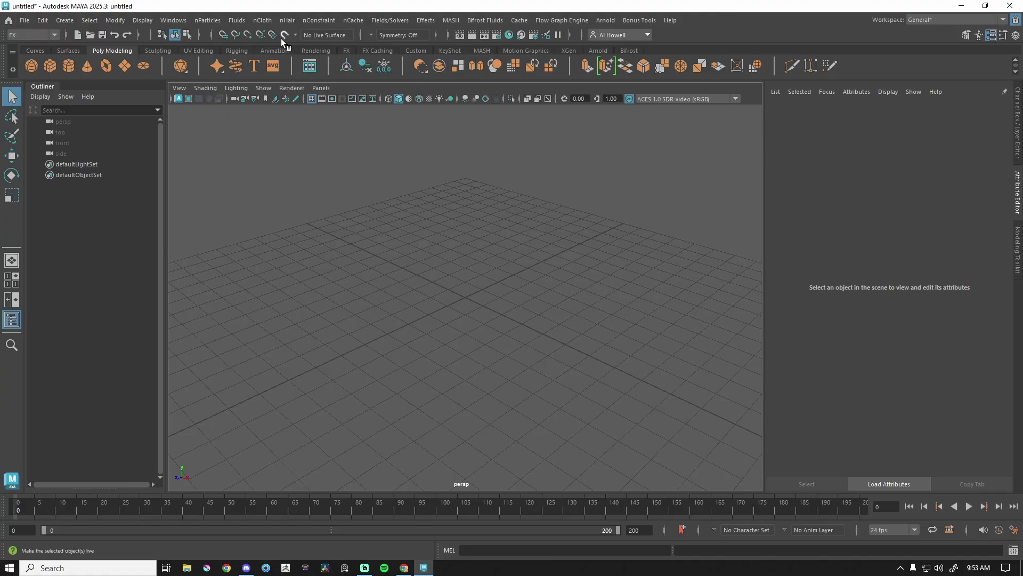
# Create an nParticle emitter at the origin with the default settings.
pyautogui.click(206, 20)
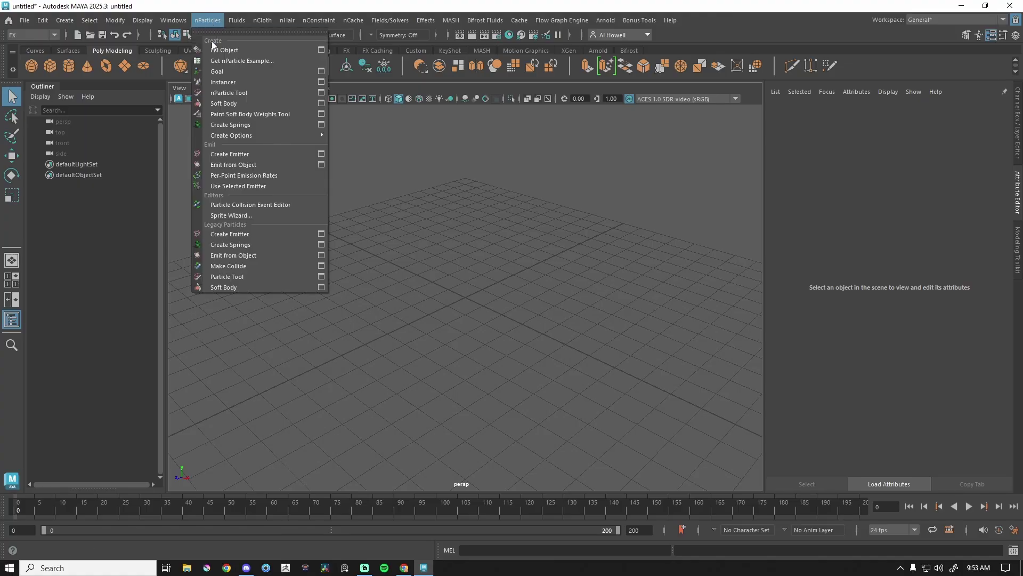
pyautogui.click(245, 155)
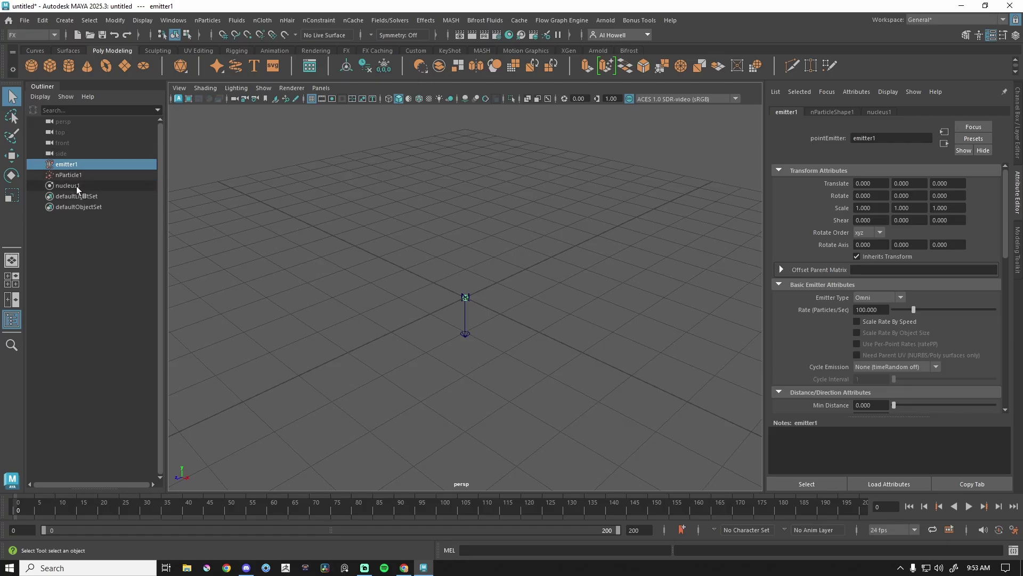
# Toggle cached playback on and off, and play the particle simulation briefly with it off.
pyautogui.click(951, 529)
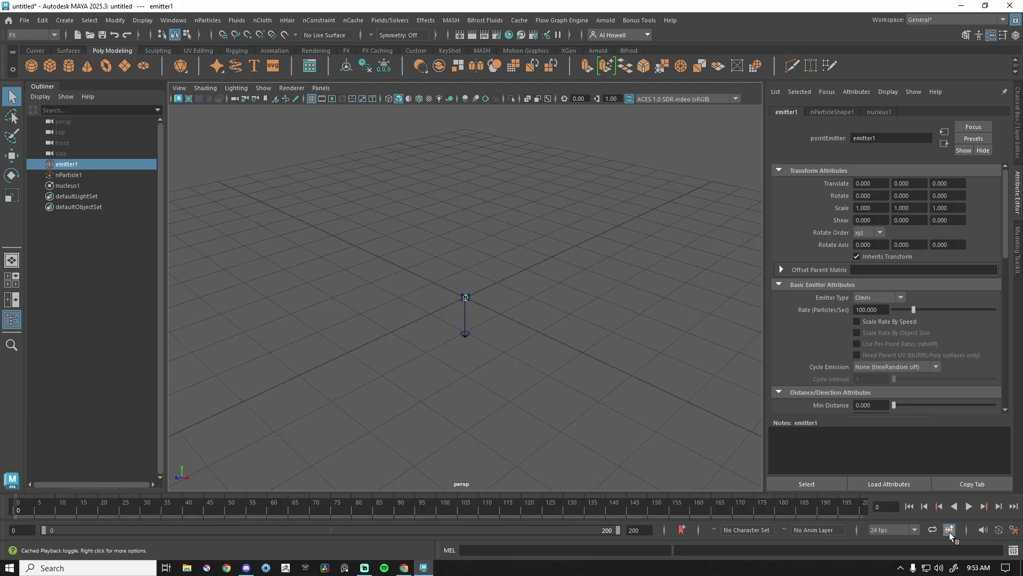
pyautogui.click(949, 531)
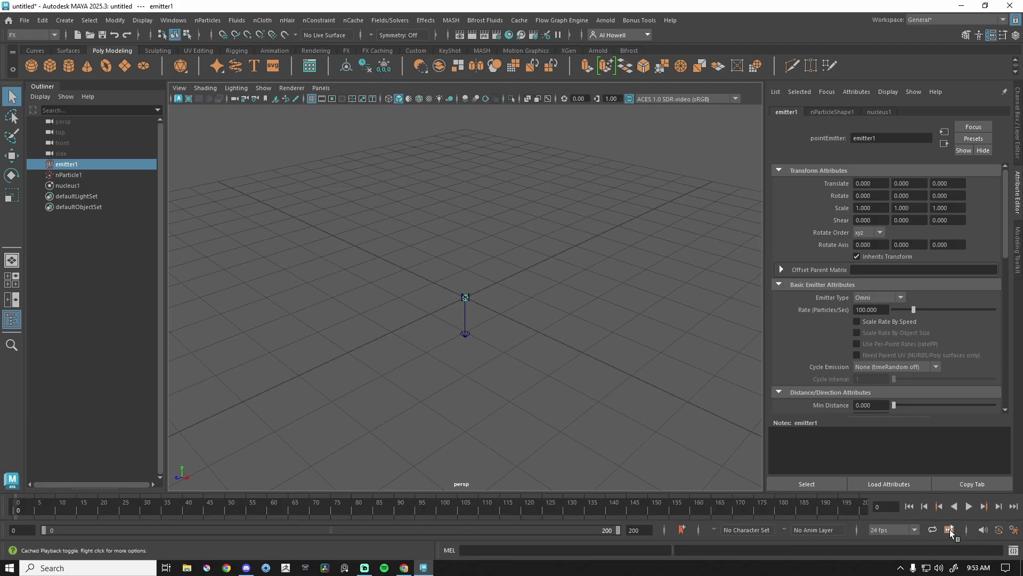
pyautogui.click(968, 507)
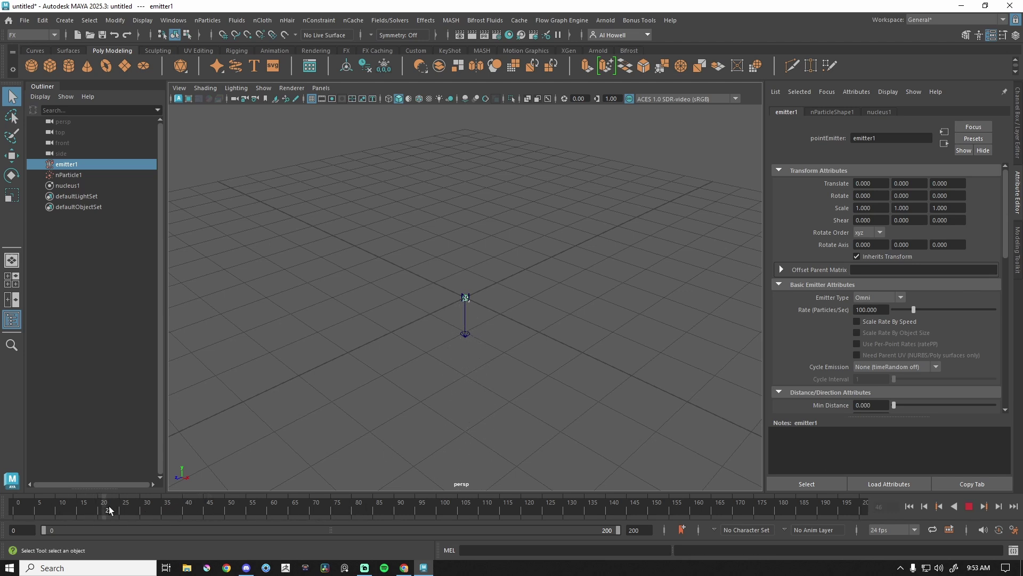
pyautogui.click(968, 506)
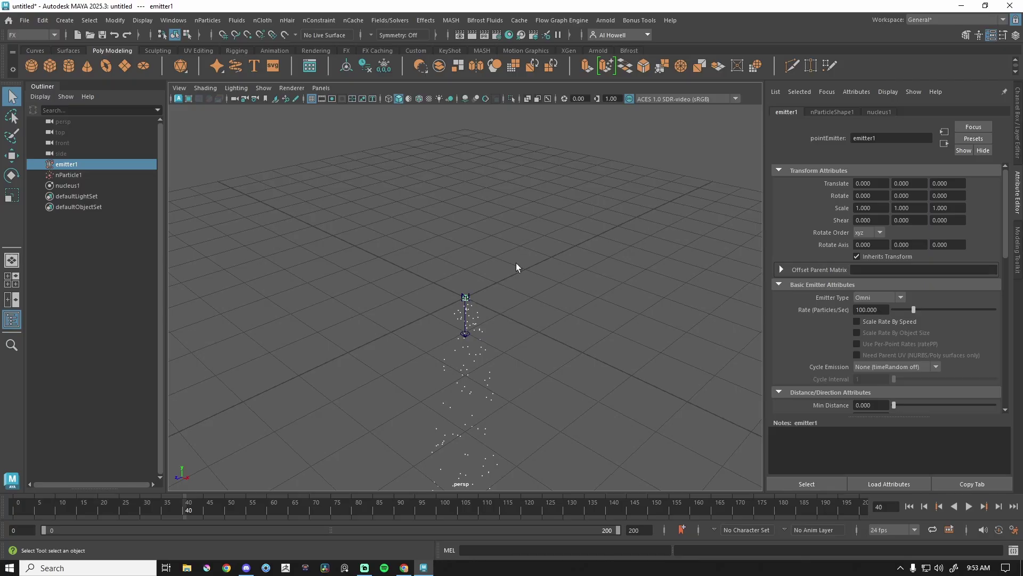
# Activate the Move tool on emitter1 and replay the simulation from the first frame.
pyautogui.click(53, 162)
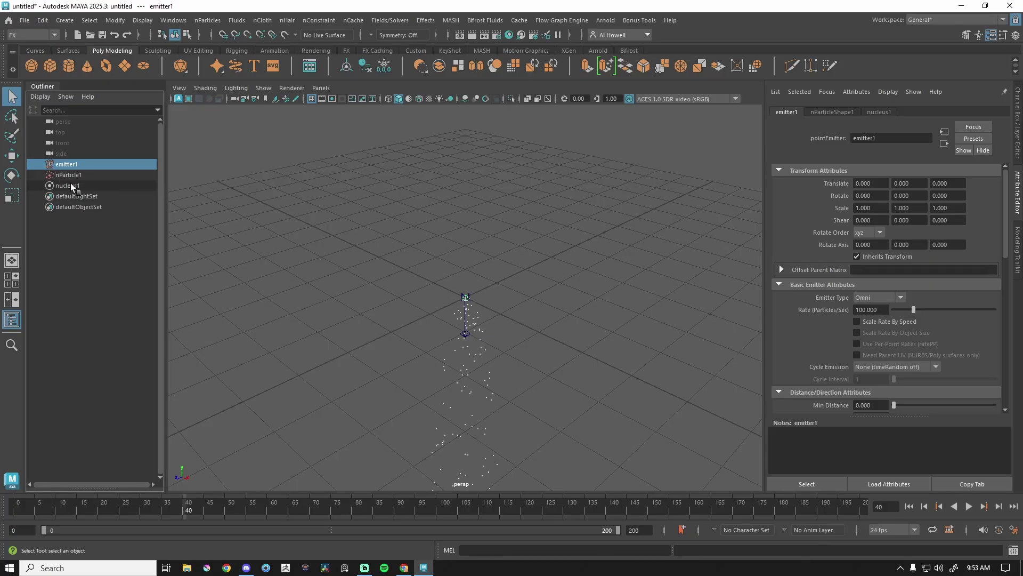
pyautogui.press('w')
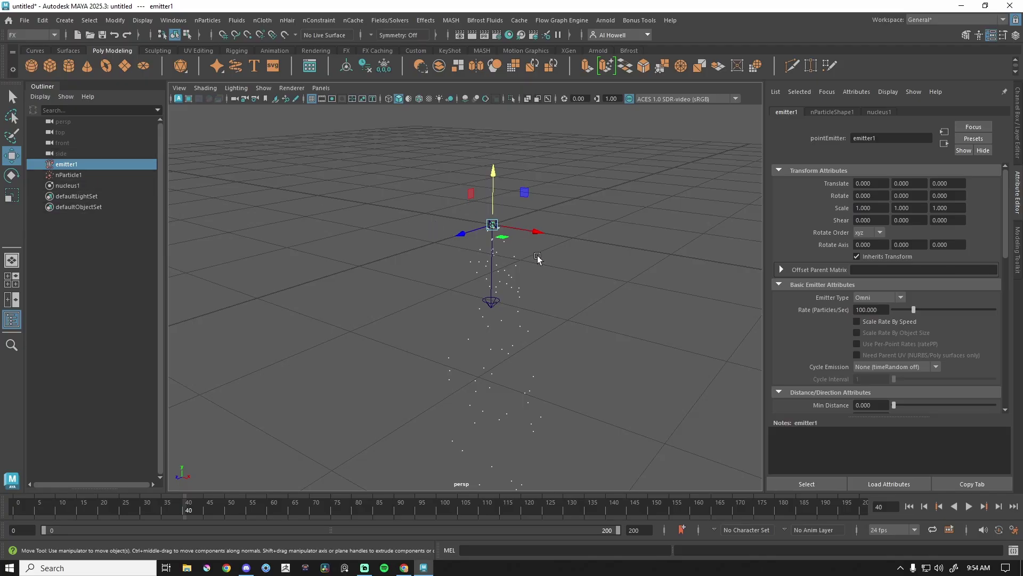
pyautogui.click(909, 506)
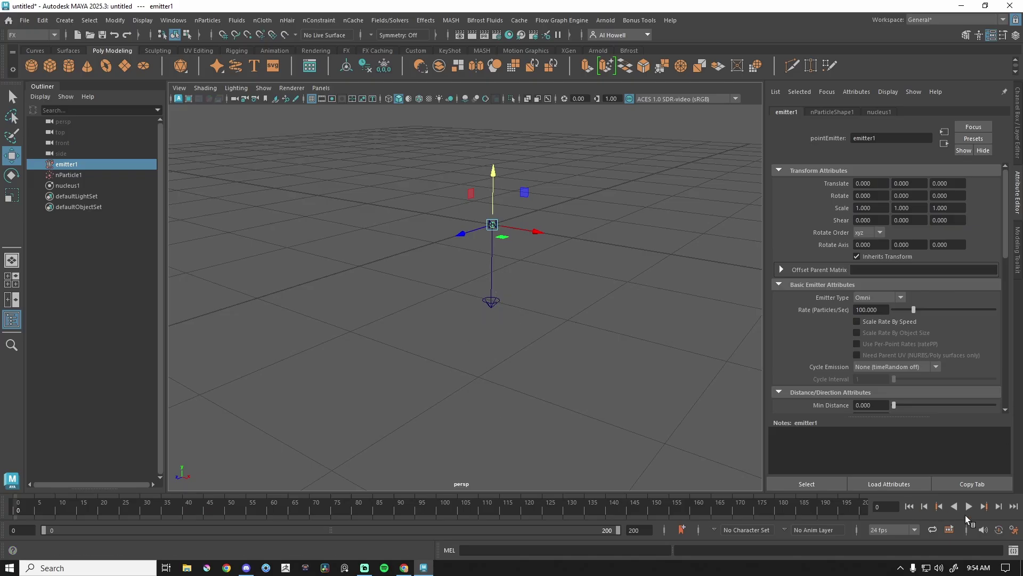
pyautogui.click(969, 506)
# Set the gravity of nucleus1 to 0 and replay the particle simulation from the first frame.
pyautogui.click(68, 185)
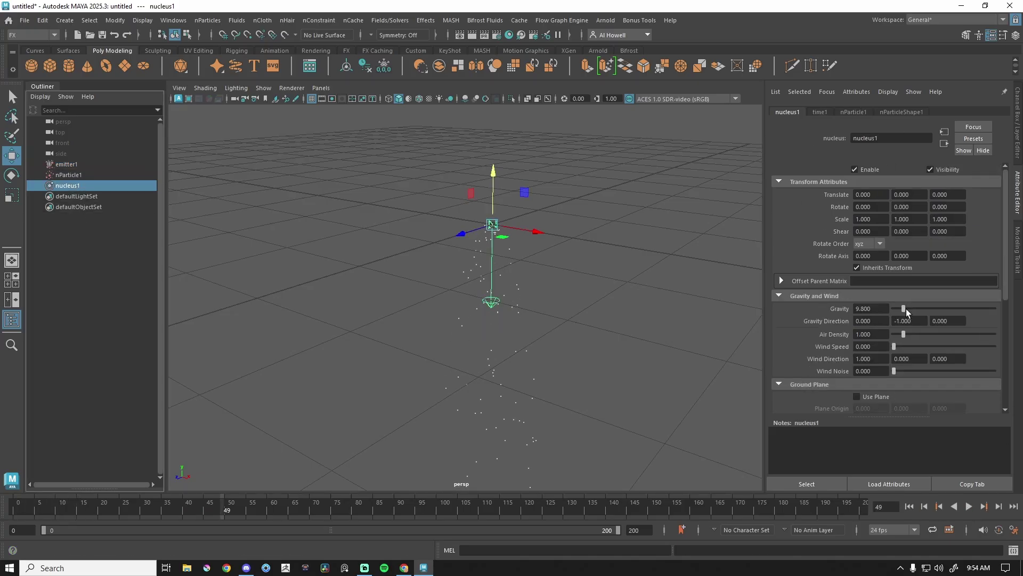
pyautogui.click(909, 506)
pyautogui.click(969, 507)
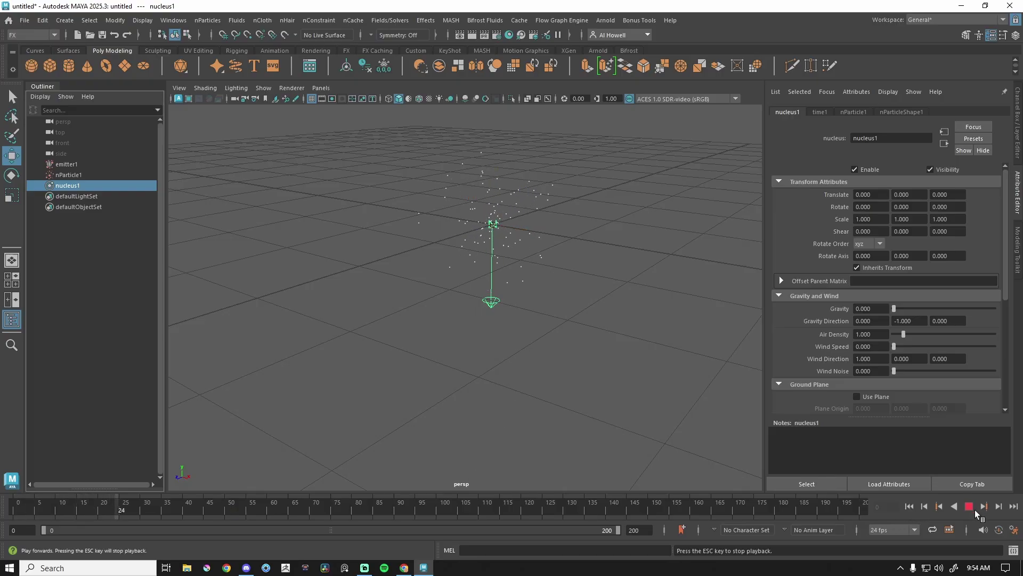
pyautogui.scroll(-5, 497, 268)
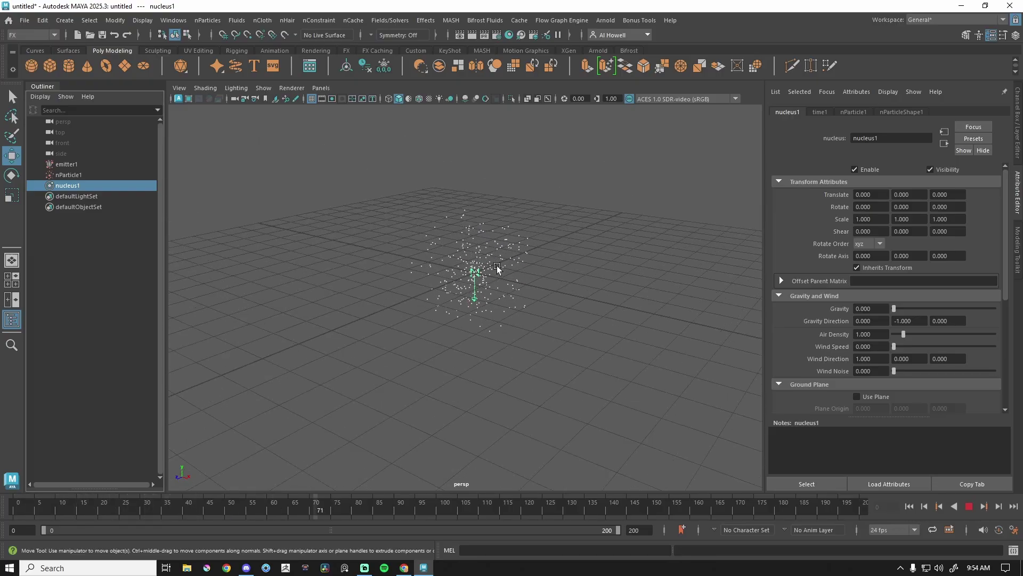
pyautogui.click(969, 506)
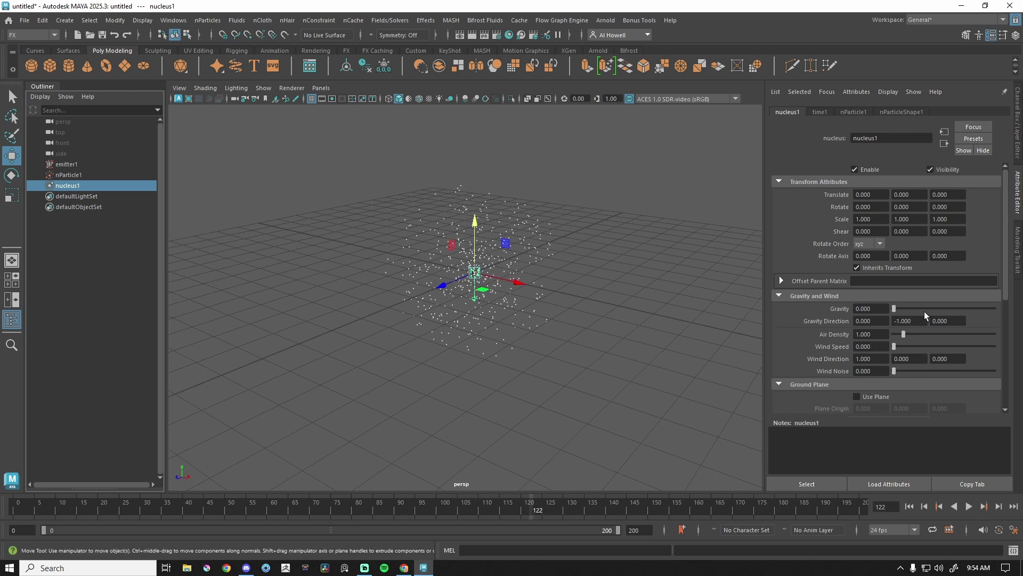
# Set the gravity of nucleus1 to 9.8 and replay the particle simulation from the first frame.
pyautogui.scroll(-5, 924, 311)
pyautogui.scroll(5, 928, 316)
pyautogui.click(874, 309)
pyautogui.write('9.8')
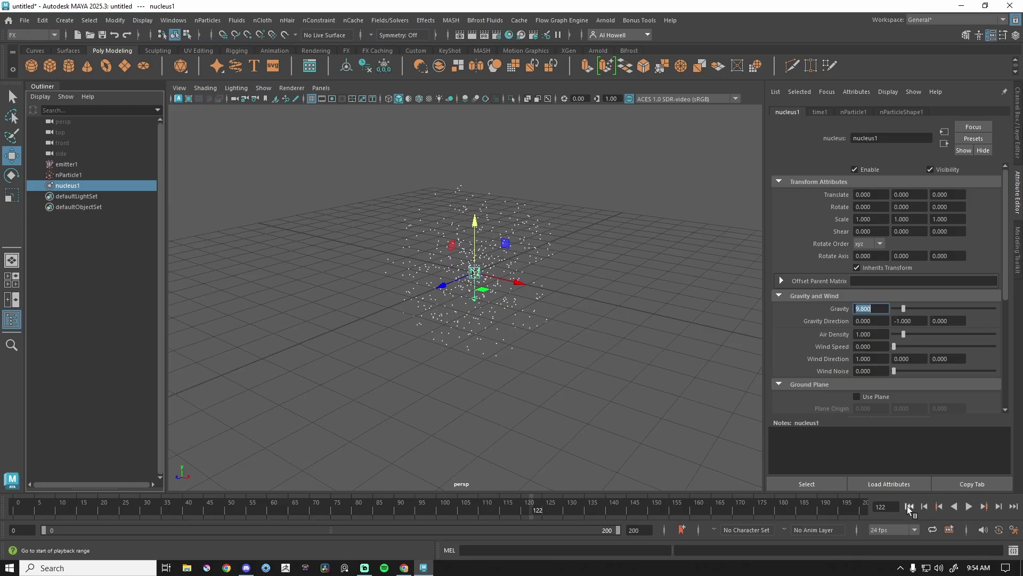
pyautogui.click(910, 507)
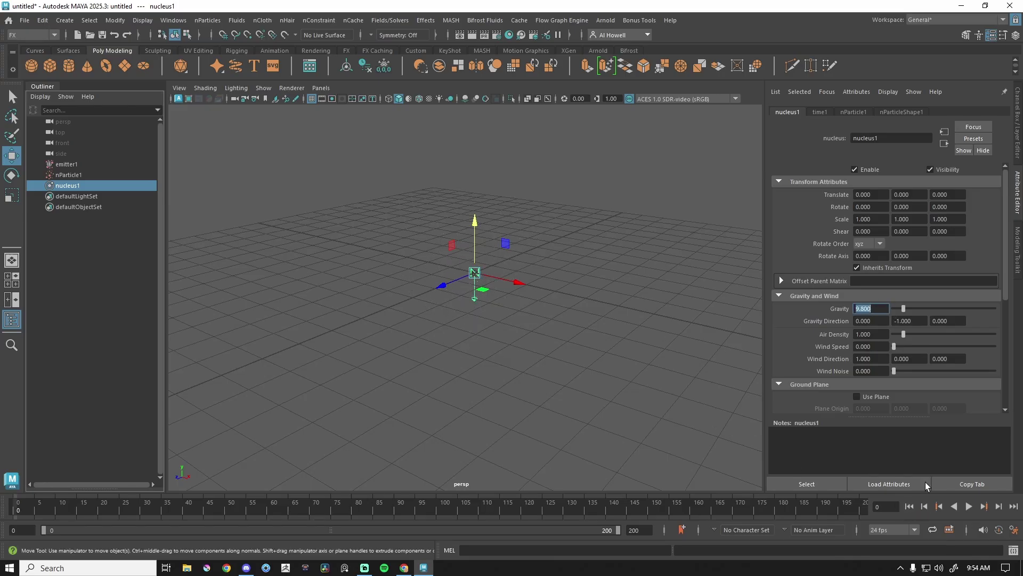
pyautogui.click(969, 506)
pyautogui.click(969, 506)
# Select emitter1 and change its emitter type to Directional.
pyautogui.click(66, 164)
pyautogui.keyDown('alt'); pyautogui.moveTo(522, 235); pyautogui.dragTo(577, 259); pyautogui.keyUp('alt')
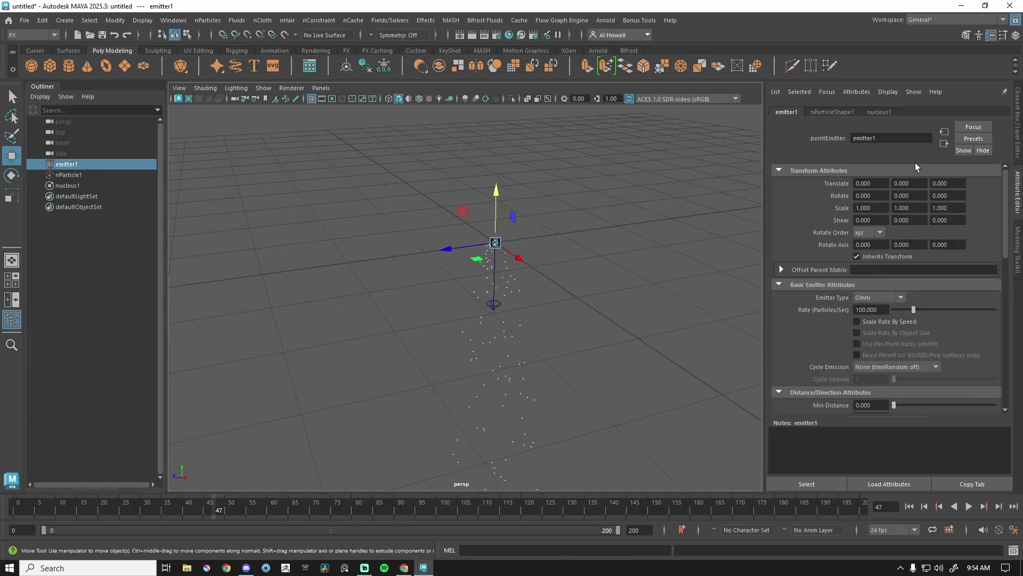
pyautogui.scroll(-3, 799, 210)
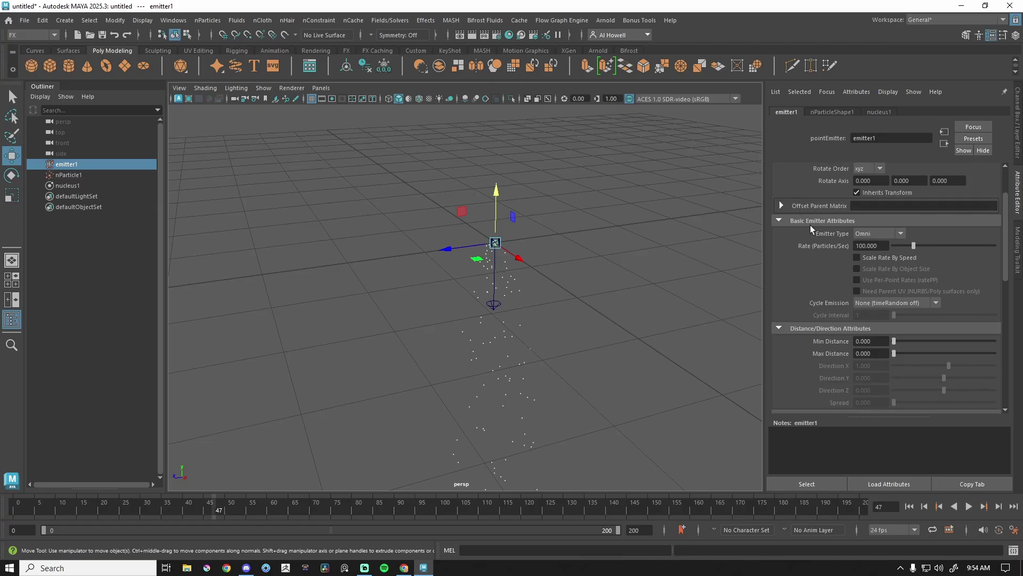
pyautogui.click(887, 235)
pyautogui.click(882, 244)
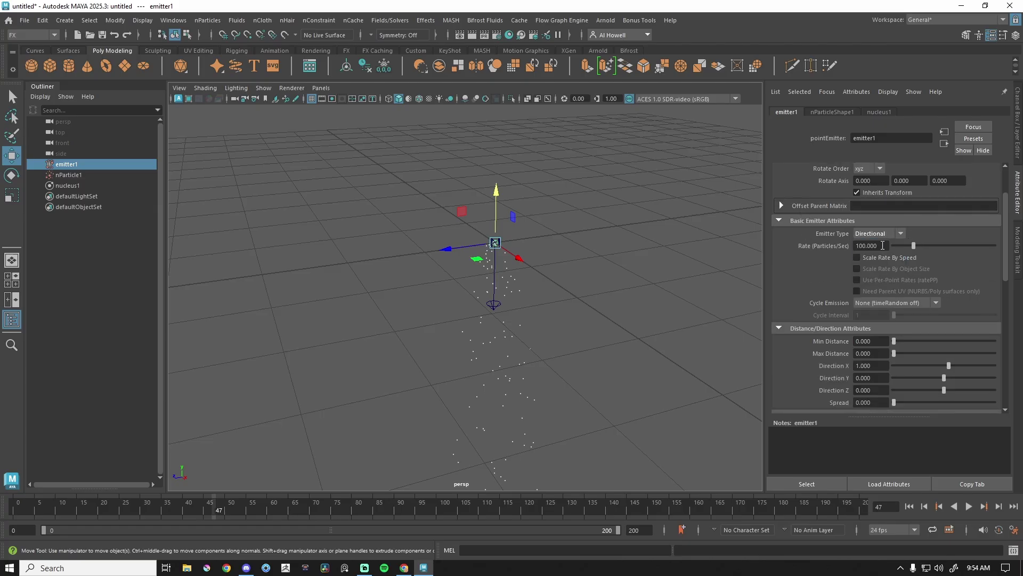
# Replay the simulation from the first frame to examine the directional particle stream, and stop playback.
pyautogui.click(909, 507)
pyautogui.click(969, 507)
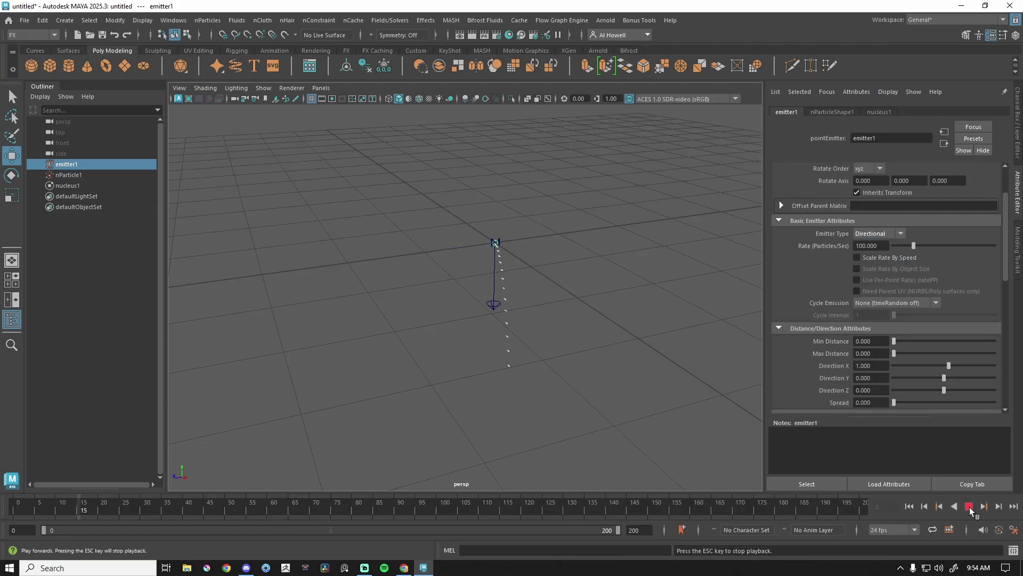
pyautogui.keyDown('alt'); pyautogui.moveTo(677, 443); pyautogui.dragTo(840, 411); pyautogui.keyUp('alt')
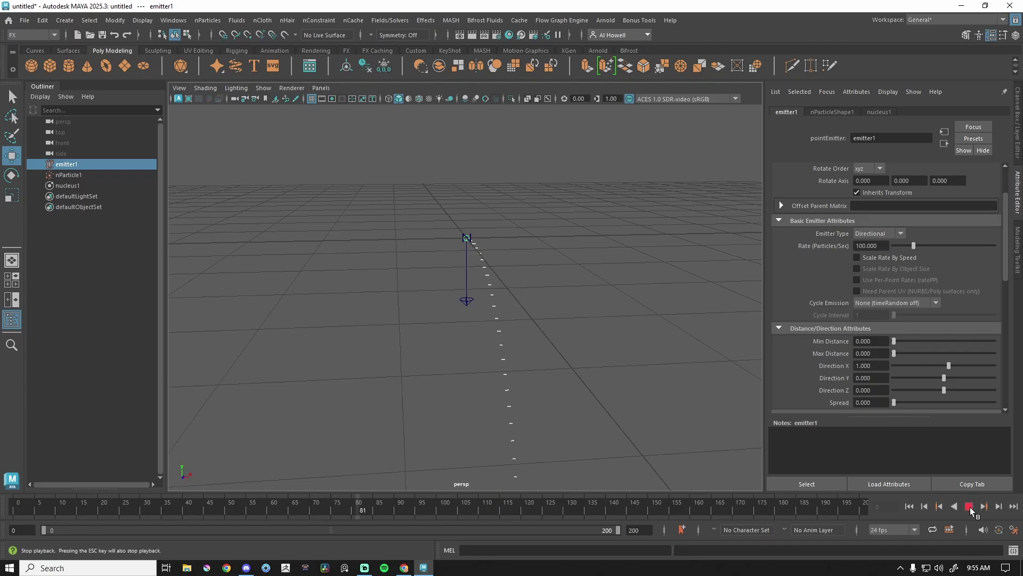
pyautogui.click(970, 507)
# Set the spread of emitter1 to about 0.305 and play the simulation from the current frame.
pyautogui.moveTo(894, 402); pyautogui.dragTo(924, 403)
pyautogui.click(968, 508)
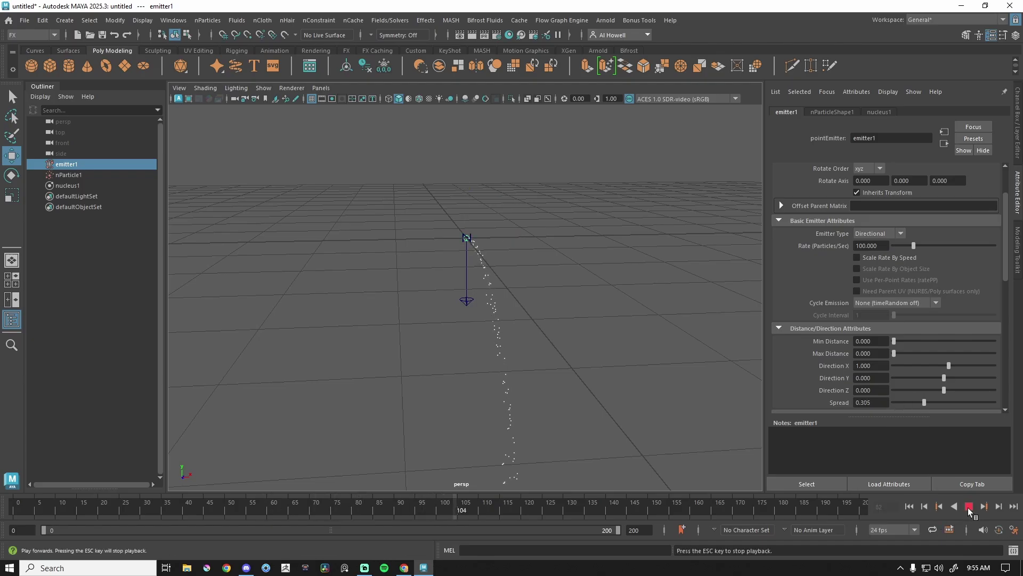
pyautogui.click(968, 508)
# Rotate emitter1 about 41 degrees around its Y axis and replay the simulation from the first frame.
pyautogui.keyDown('alt'); pyautogui.moveTo(608, 336); pyautogui.dragTo(541, 241); pyautogui.keyUp('alt')
pyautogui.press('e')
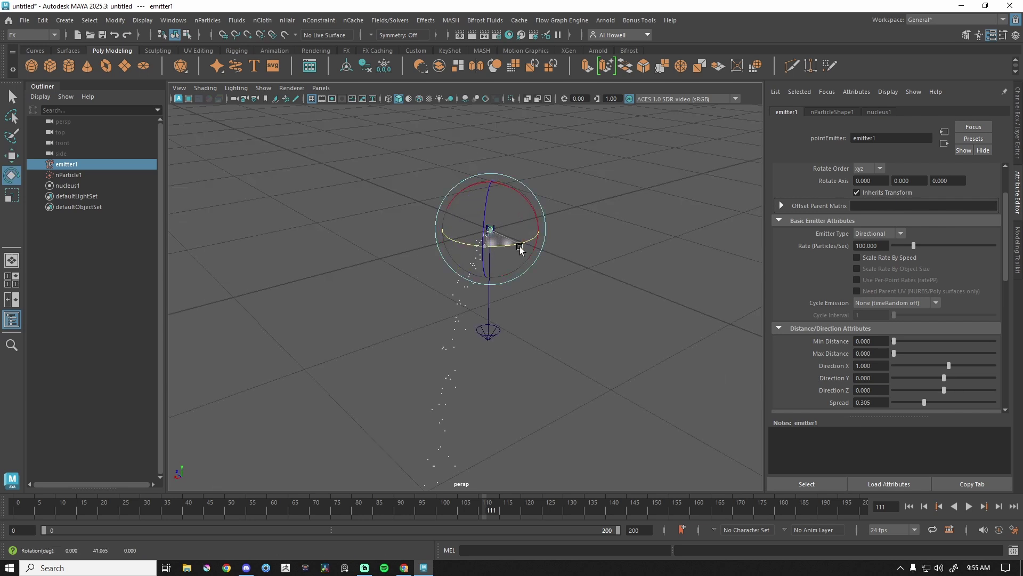
pyautogui.click(909, 506)
pyautogui.click(970, 508)
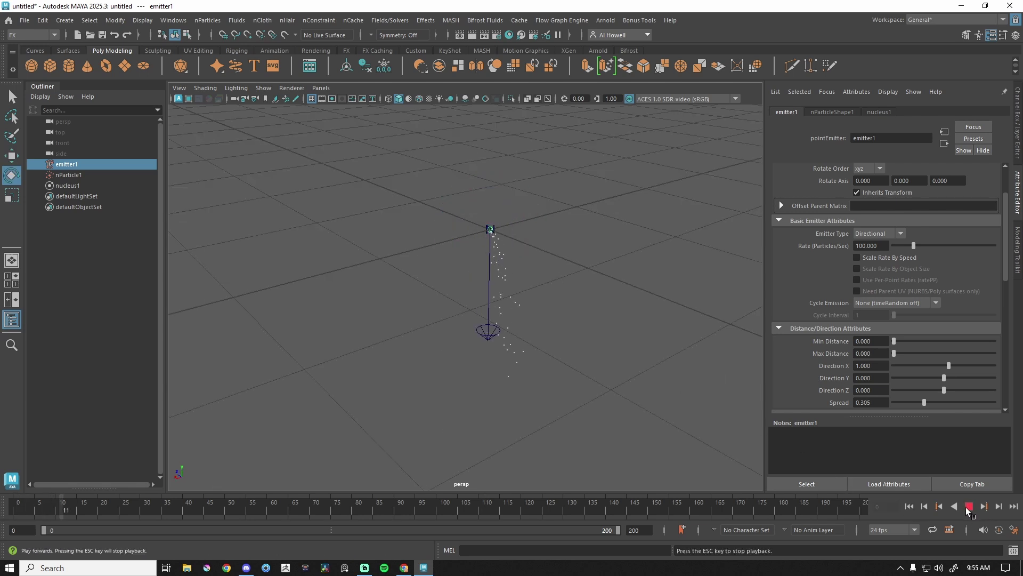
pyautogui.click(969, 508)
# Set the spread of emitter1 to 1 and its rate to 1 particle per second, and play the simulation.
pyautogui.moveTo(512, 232); pyautogui.dragTo(494, 186)
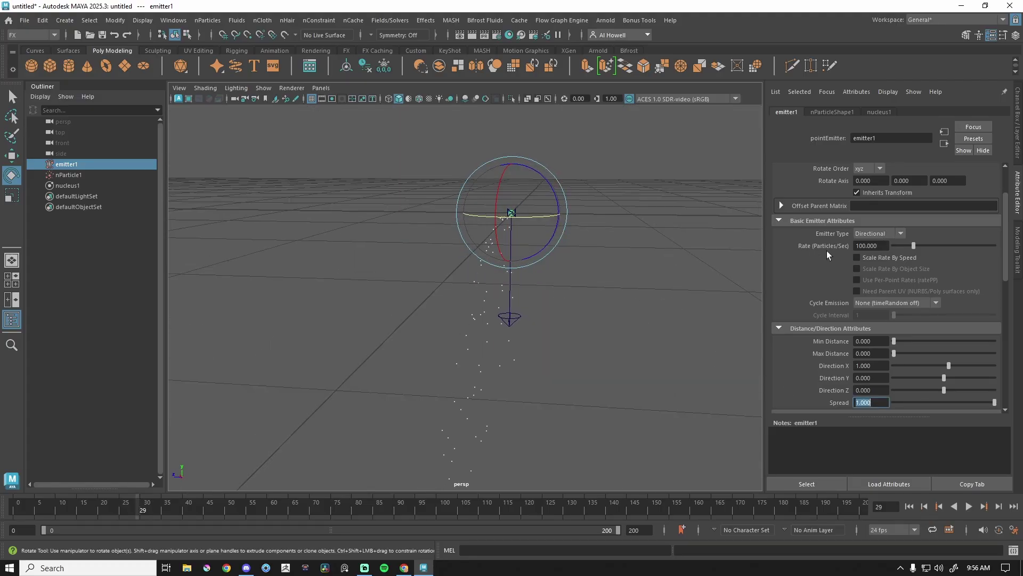
pyautogui.click(877, 246)
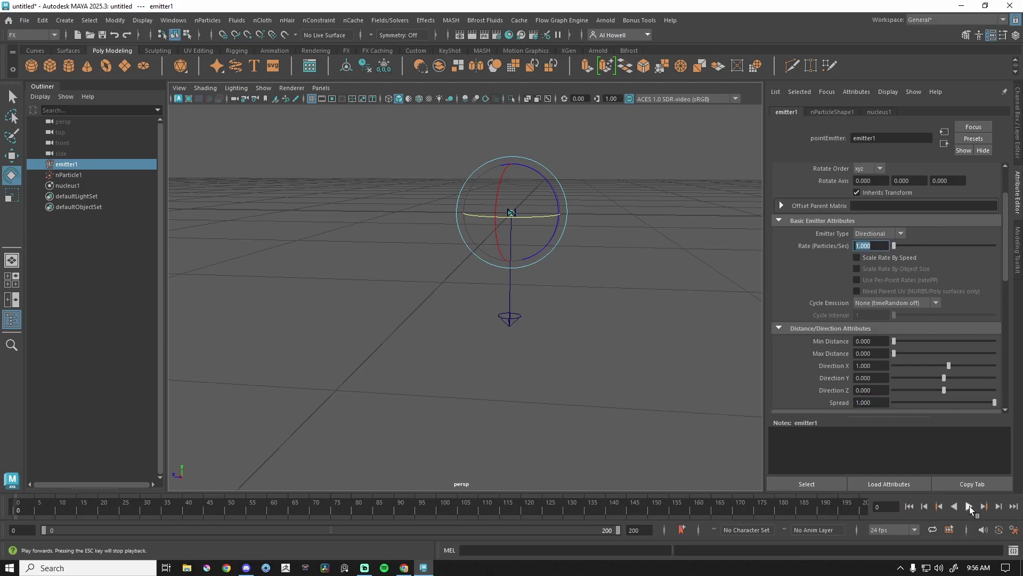
pyautogui.click(969, 506)
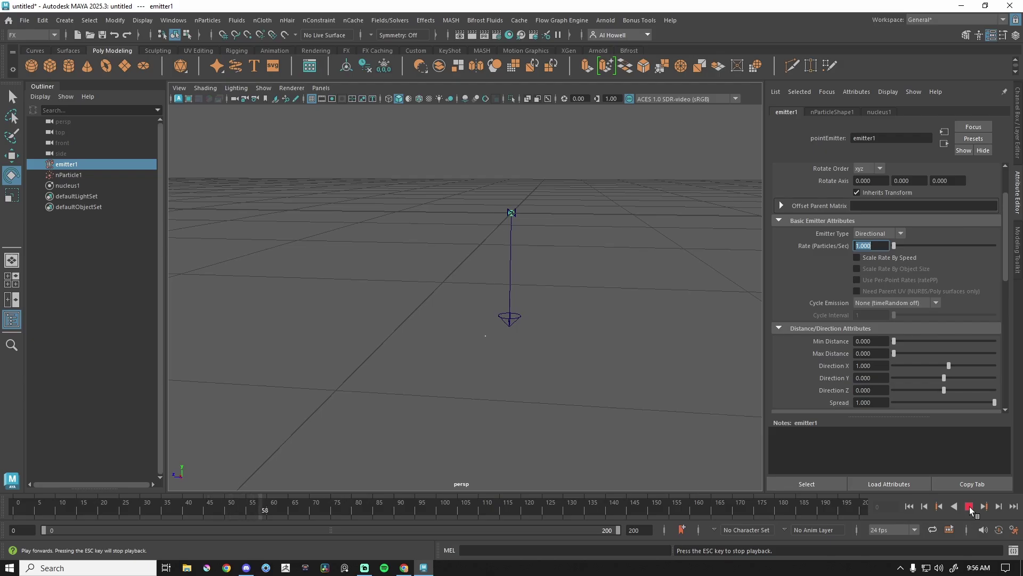
pyautogui.click(970, 507)
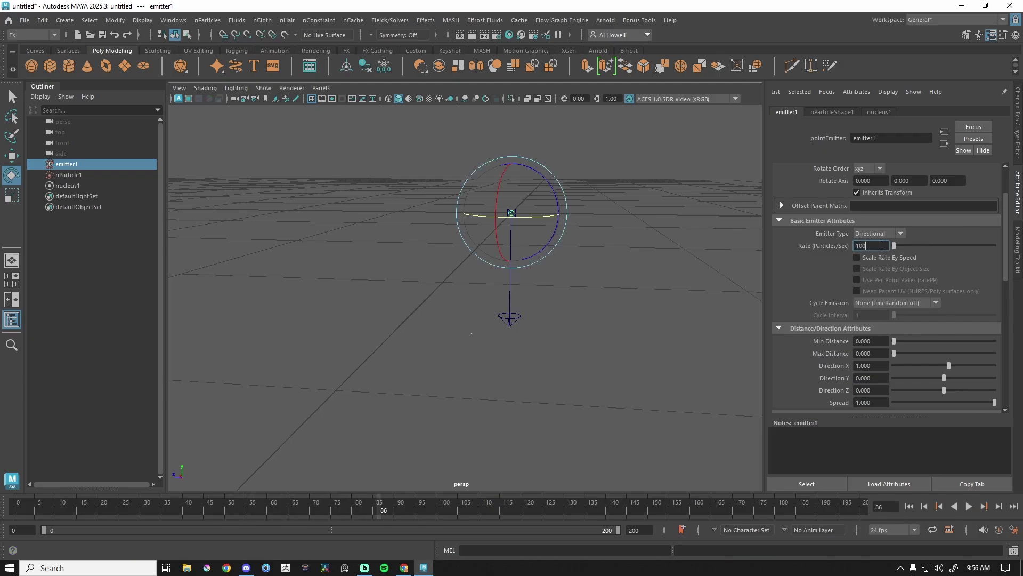
# Set the emission rate of emitter1 to 1000 particles per second and replay the simulation from the first frame.
pyautogui.click(909, 506)
pyautogui.click(969, 507)
pyautogui.click(969, 508)
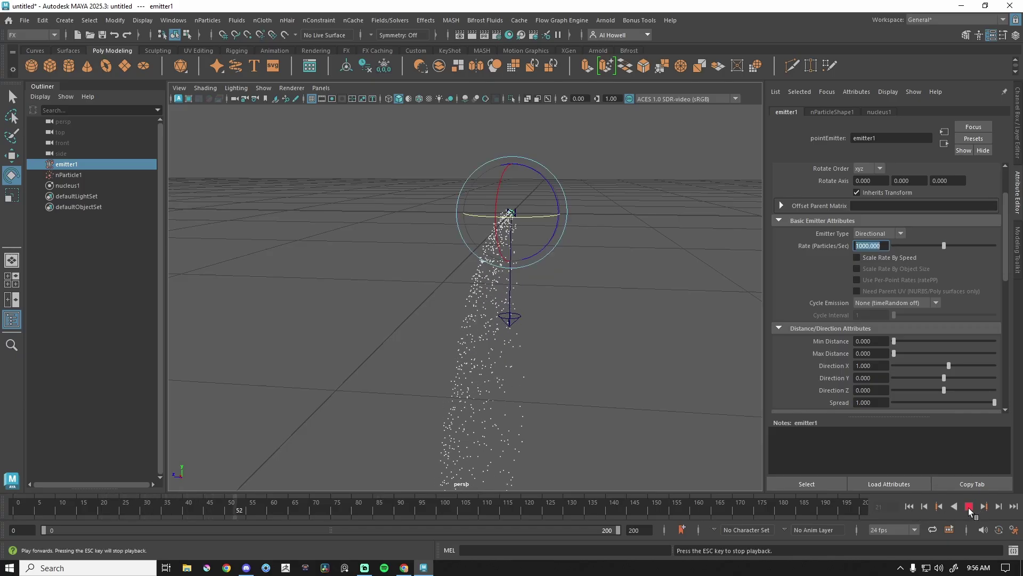
pyautogui.keyDown('alt'); pyautogui.moveTo(522, 357); pyautogui.dragTo(665, 338); pyautogui.keyUp('alt')
# Change the emitter type of emitter1 to Omni and replay the simulation from the first frame.
pyautogui.click(879, 234)
pyautogui.click(876, 245)
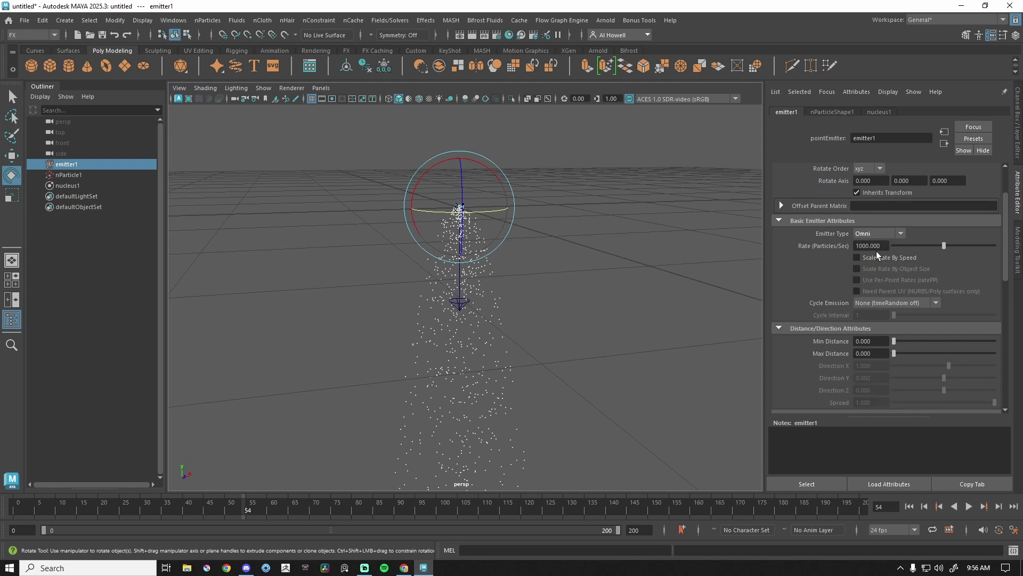
pyautogui.click(910, 506)
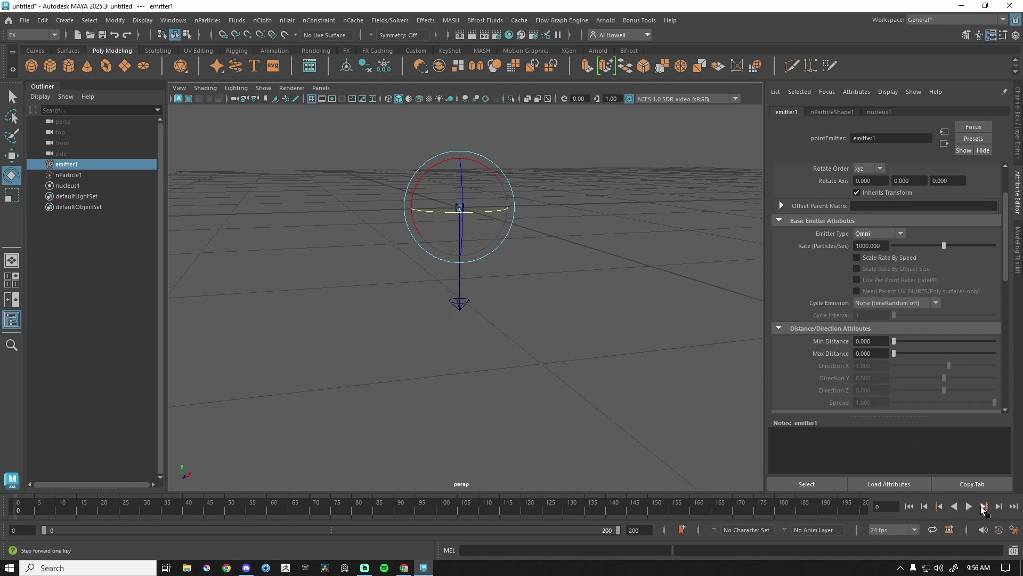
pyautogui.click(968, 507)
# Change the emitter type of emitter1 to Volume.
pyautogui.click(879, 233)
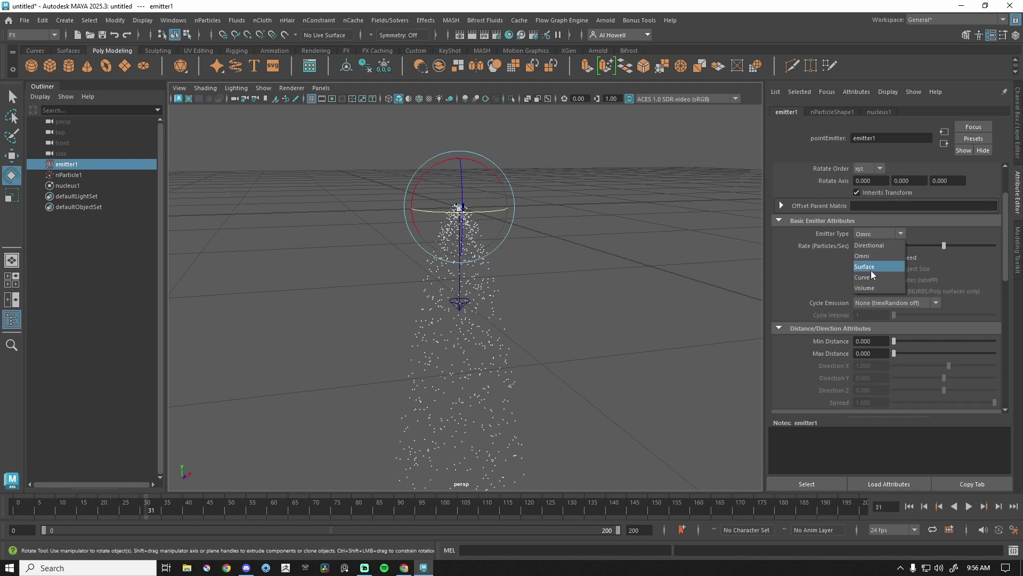
pyautogui.click(873, 288)
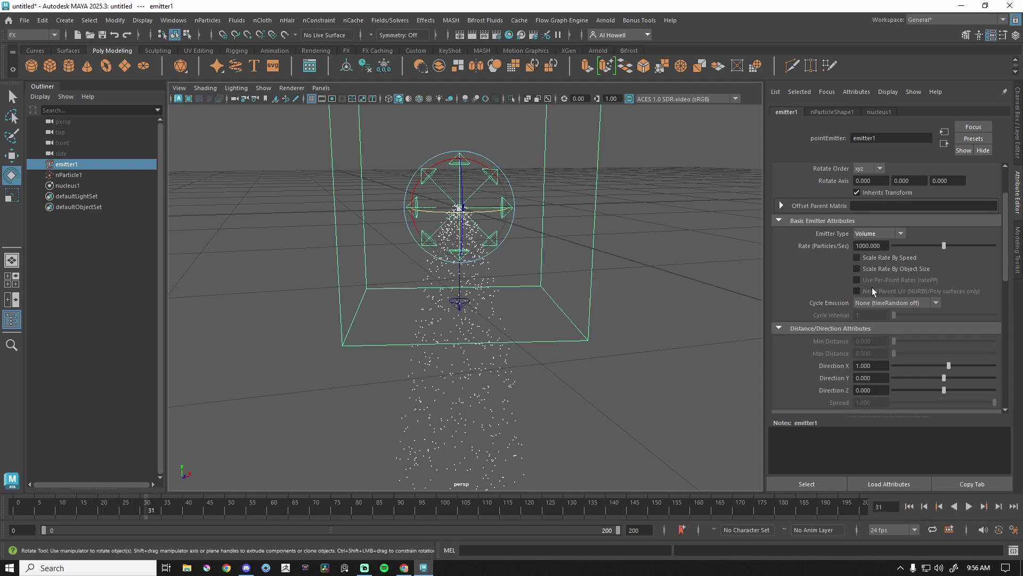
# Replay the simulation of the Volume emitter from the first frame, then stop playback.
pyautogui.click(910, 507)
pyautogui.click(968, 506)
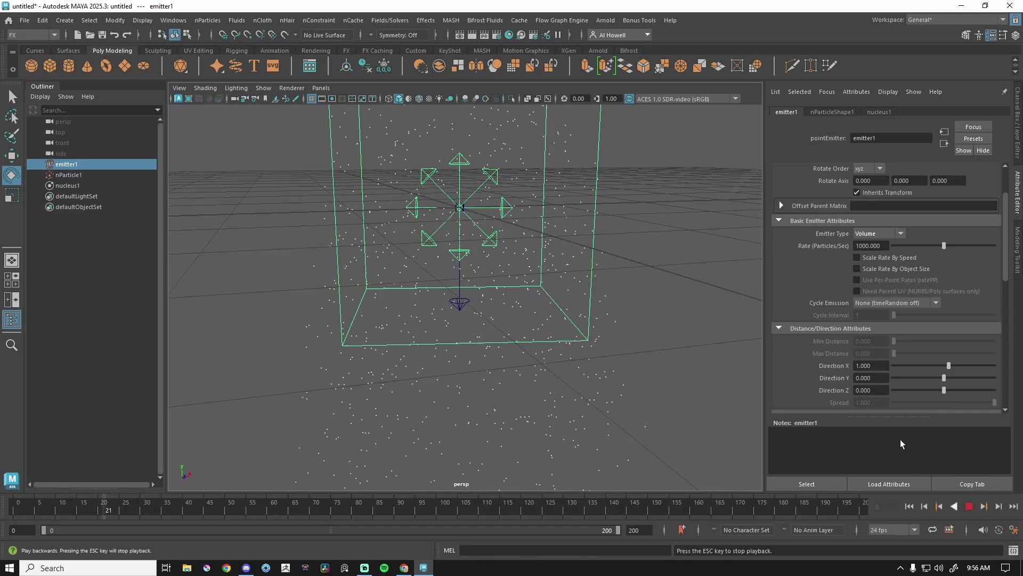
pyautogui.scroll(-5, 493, 295)
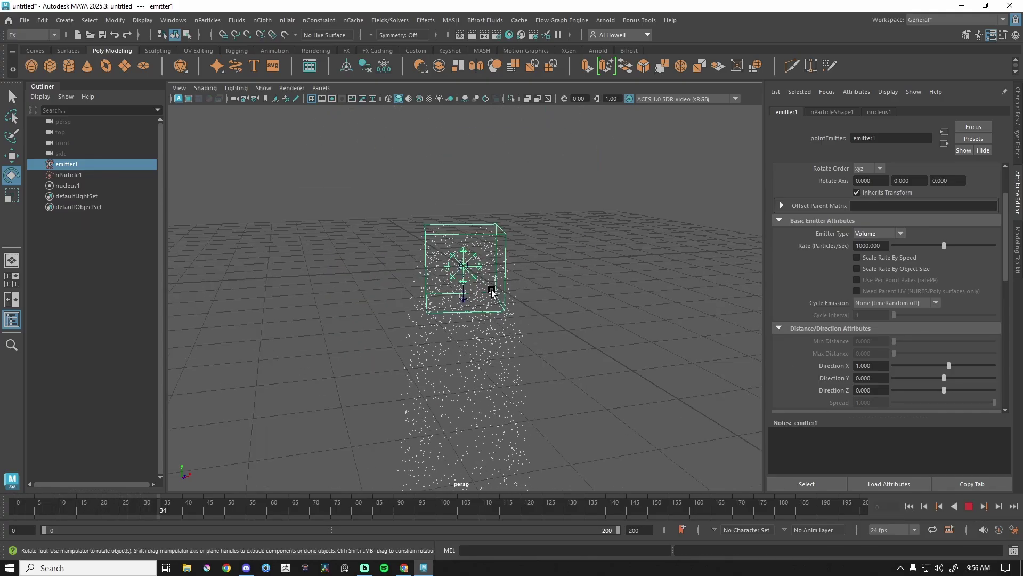
pyautogui.click(969, 507)
# Stretch emitter1 along its Z axis to a scale of about 4.63 and replay the simulation from the first frame.
pyautogui.press('r')
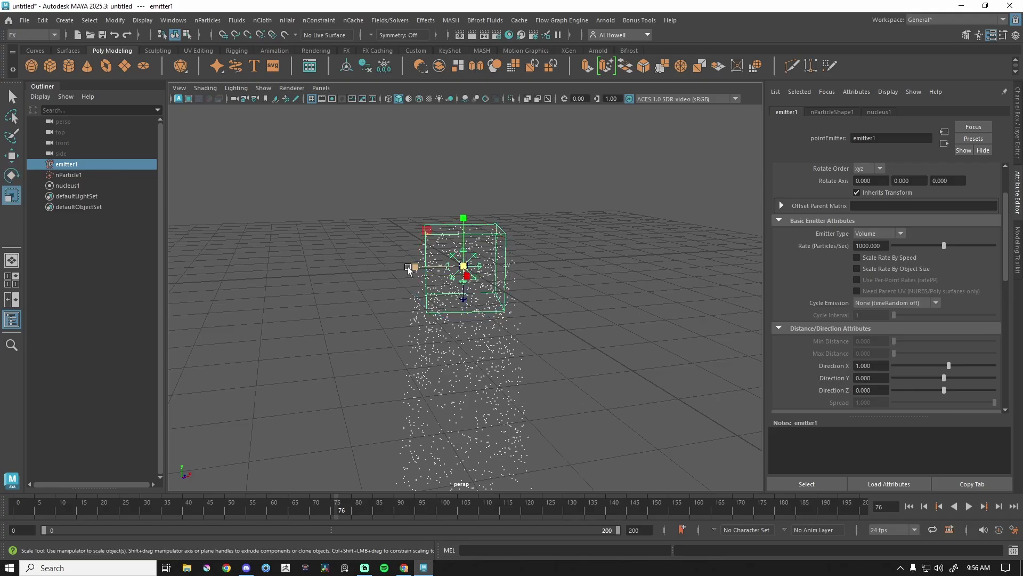
pyautogui.moveTo(415, 268); pyautogui.dragTo(236, 270)
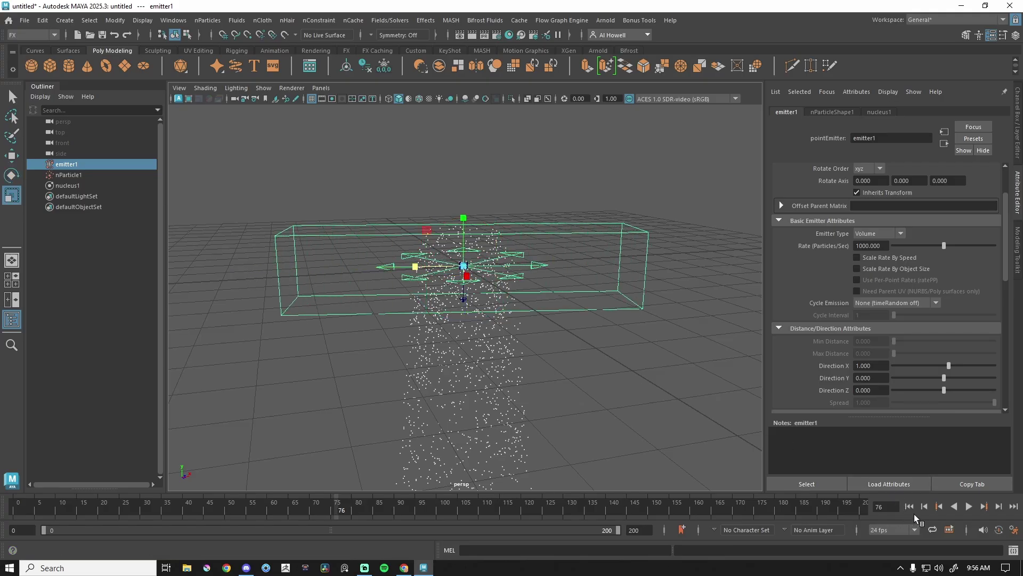
pyautogui.click(909, 506)
pyautogui.click(969, 506)
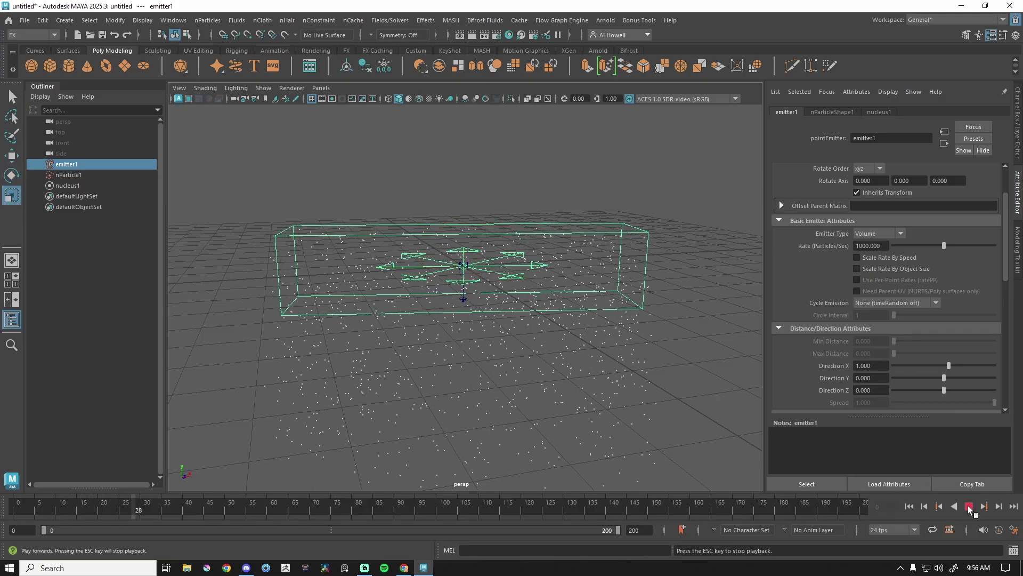
pyautogui.keyDown('alt'); pyautogui.moveTo(503, 277); pyautogui.dragTo(597, 316); pyautogui.keyUp('alt')
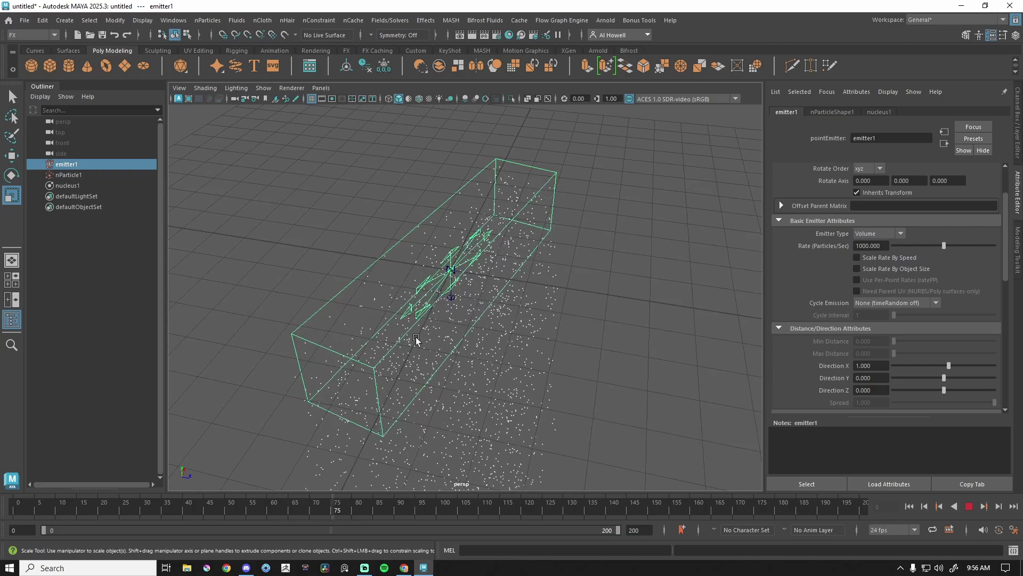
pyautogui.click(969, 506)
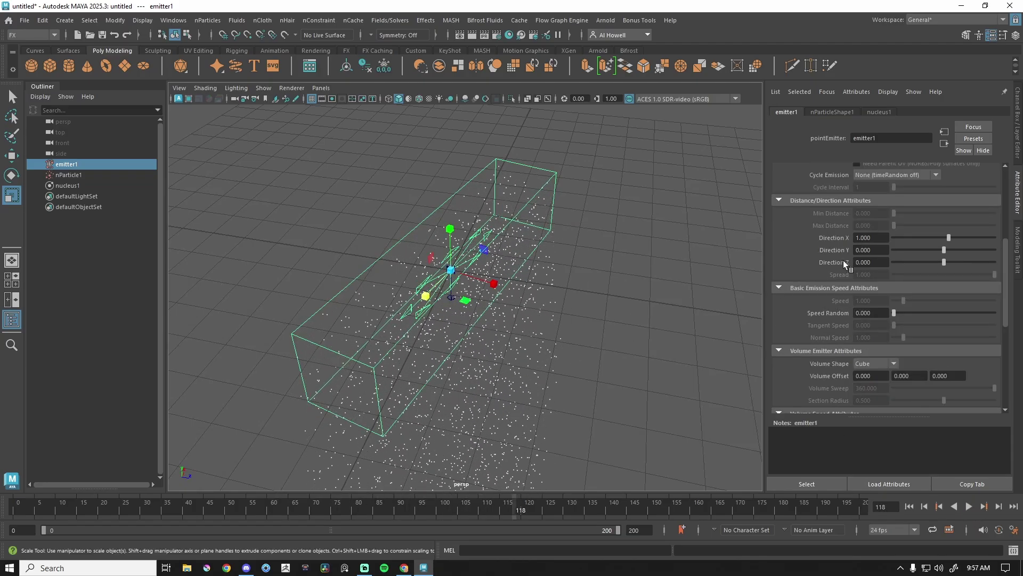
# Look through emitter1's attributes and examine the Count and Lifespan settings of nParticle1.
pyautogui.scroll(-2, 813, 280)
pyautogui.scroll(3, 826, 269)
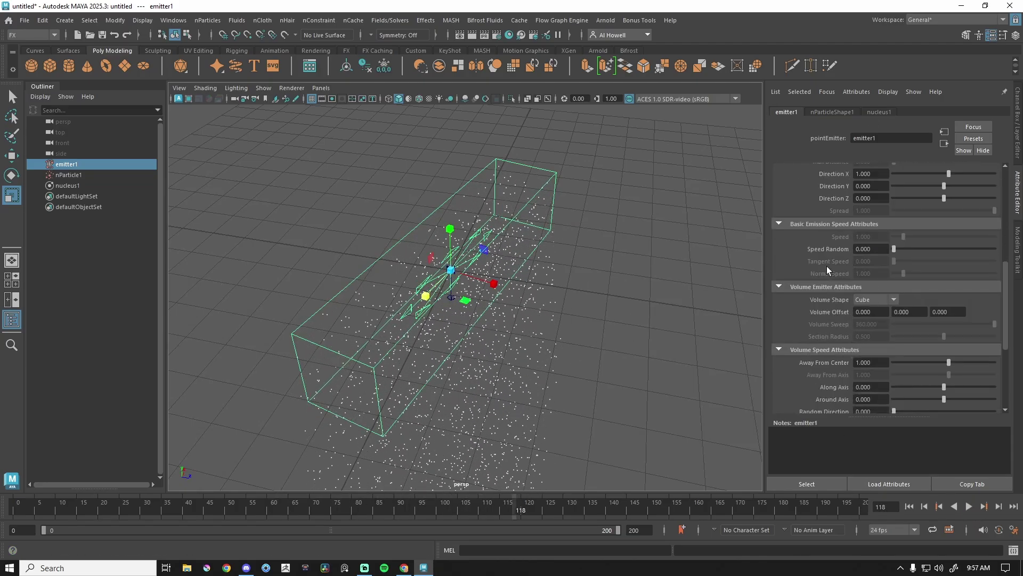
pyautogui.click(85, 175)
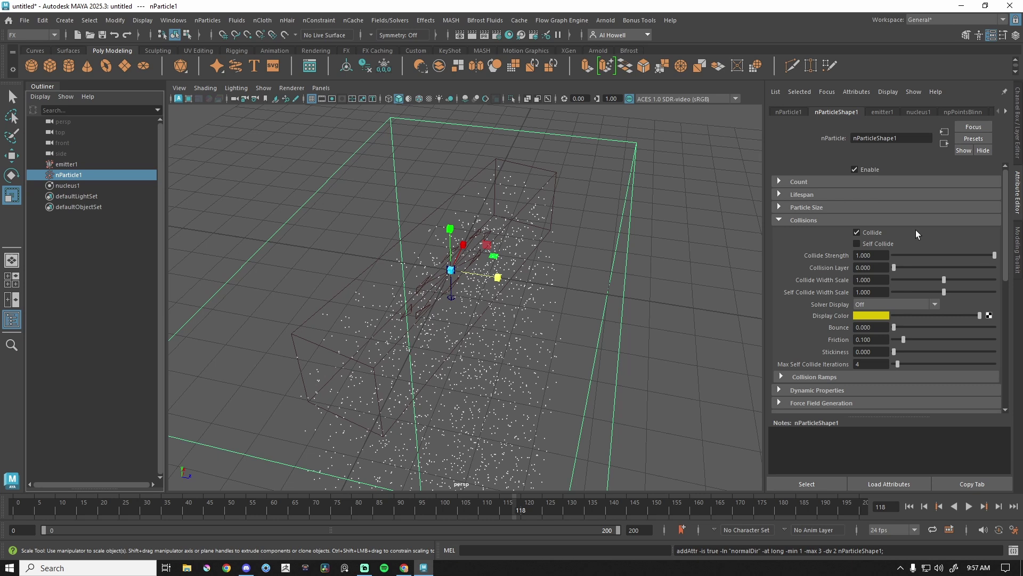
pyautogui.click(795, 182)
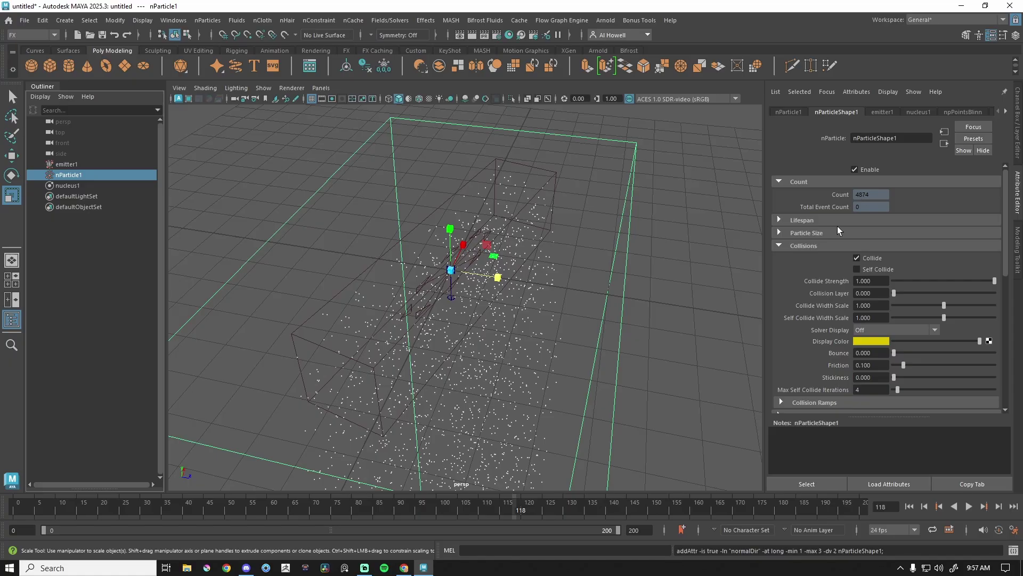
pyautogui.click(794, 183)
pyautogui.click(794, 195)
# Replay the simulation from the first frame with the playback range extended to 2000 frames, and monitor CPU usage in Task Manager.
pyautogui.keyDown('alt'); pyautogui.moveTo(506, 373); pyautogui.dragTo(425, 335); pyautogui.keyUp('alt')
pyautogui.keyDown('alt'); pyautogui.moveTo(431, 338); pyautogui.dragTo(438, 248, button='middle'); pyautogui.keyUp('alt')
pyautogui.scroll(-15, 438, 247)
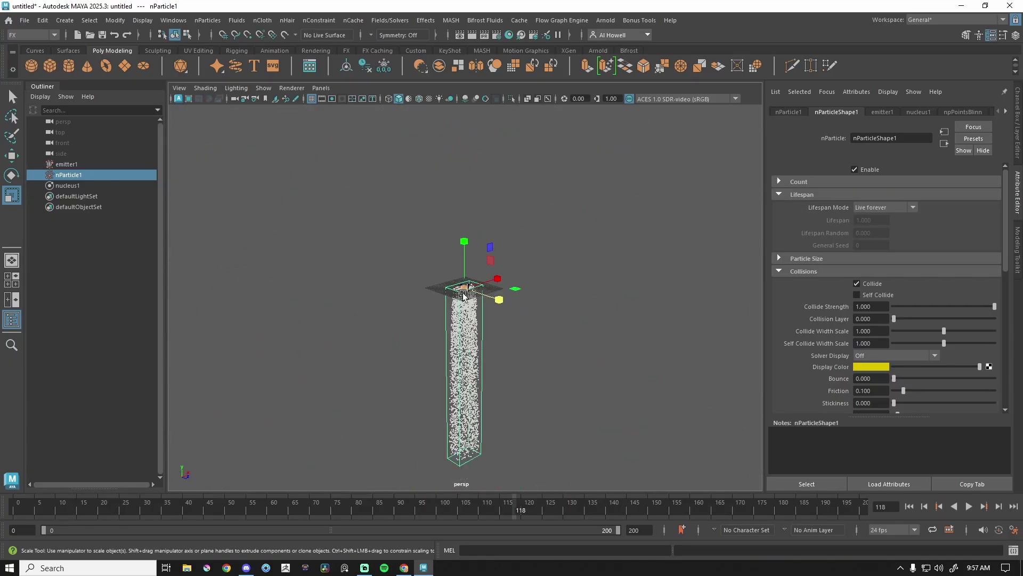
pyautogui.hotkey('alt', 'shift', 'v')
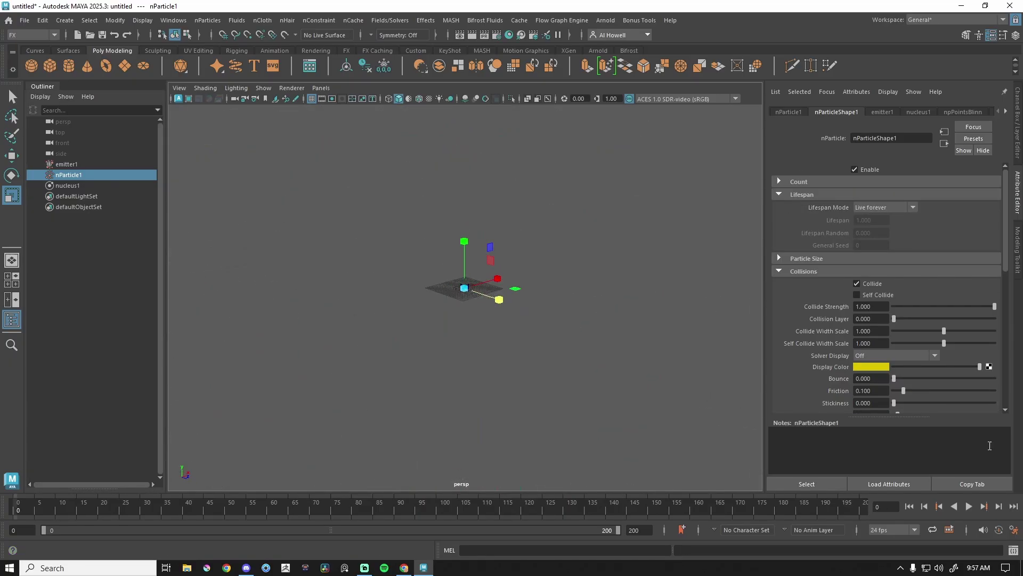
pyautogui.click(970, 509)
pyautogui.hotkey('ctrl', 'shift', 'Escape')
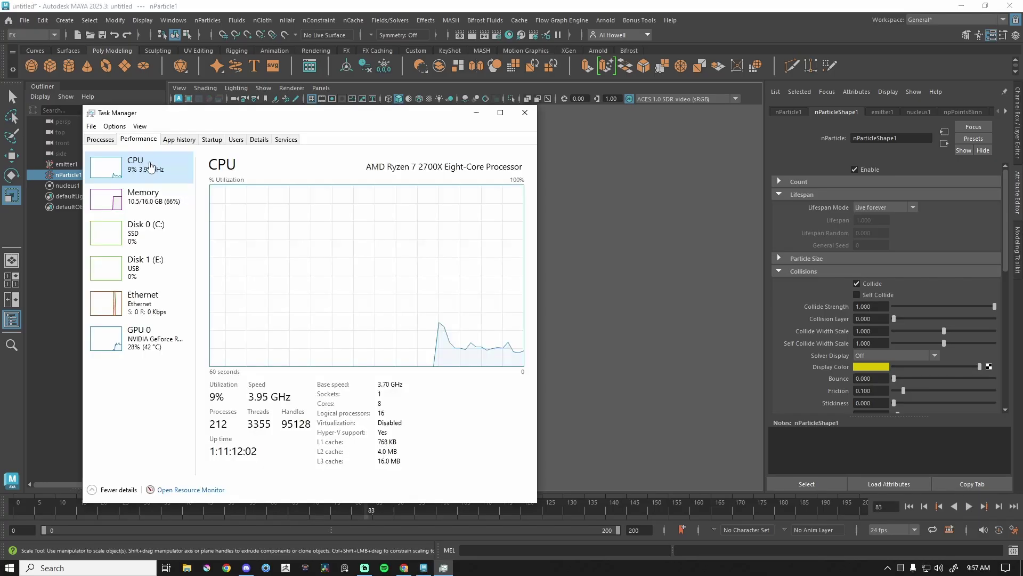
pyautogui.moveTo(409, 122); pyautogui.dragTo(335, 147)
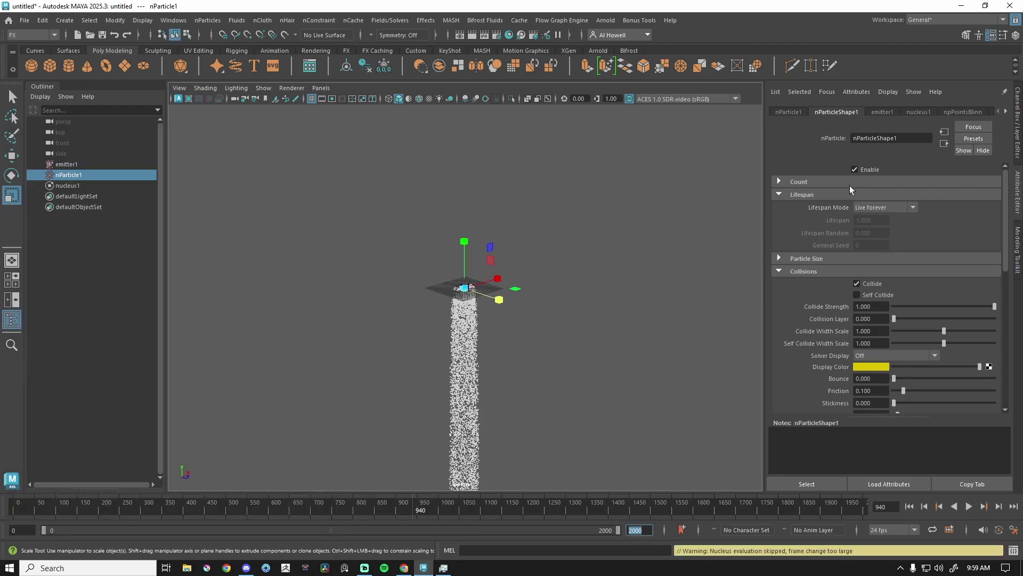
# Display nParticle1's particle count, set its Lifespan Mode to Constant, and play the simulation.
pyautogui.click(820, 179)
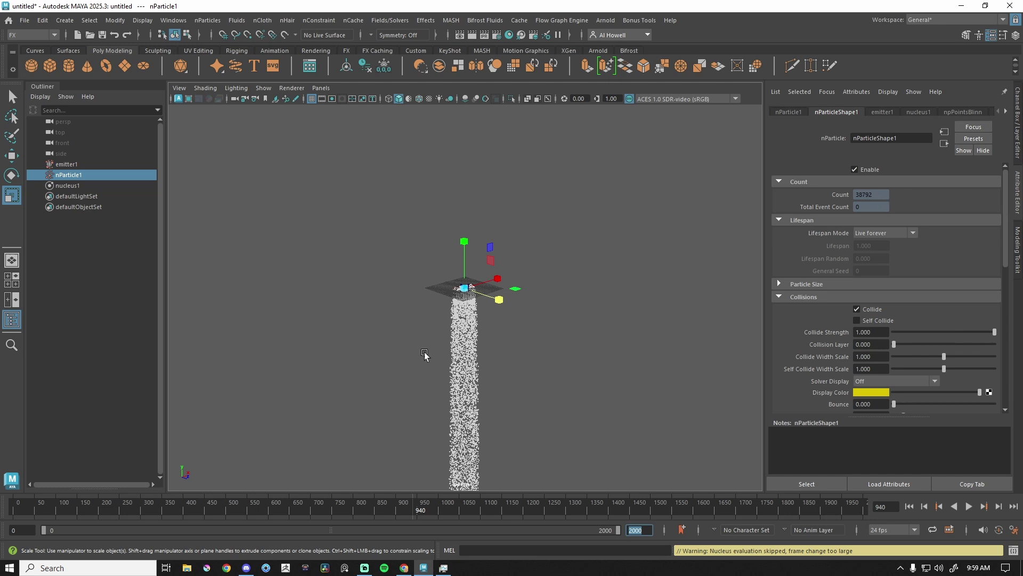
pyautogui.scroll(5, 450, 334)
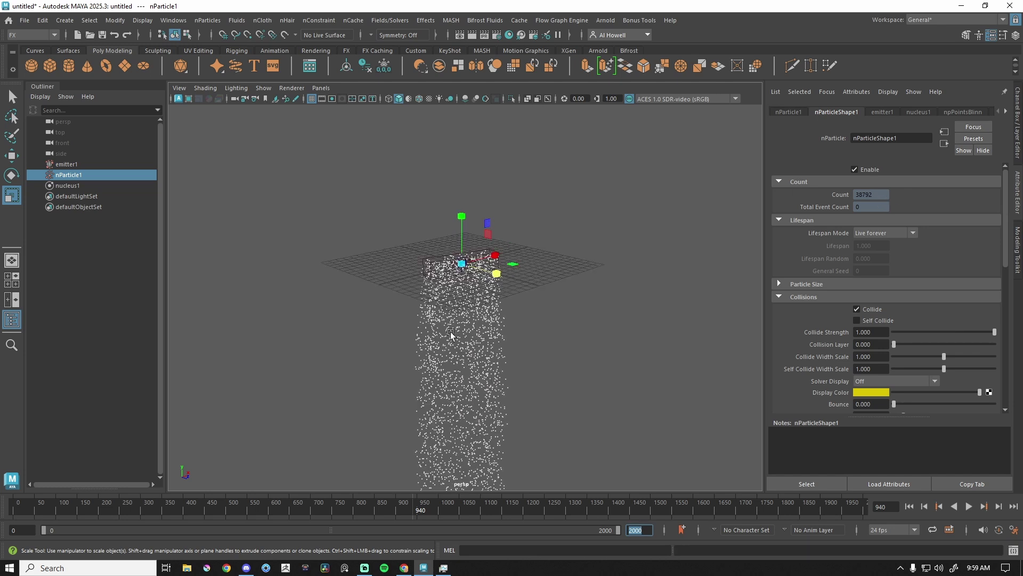
pyautogui.click(895, 235)
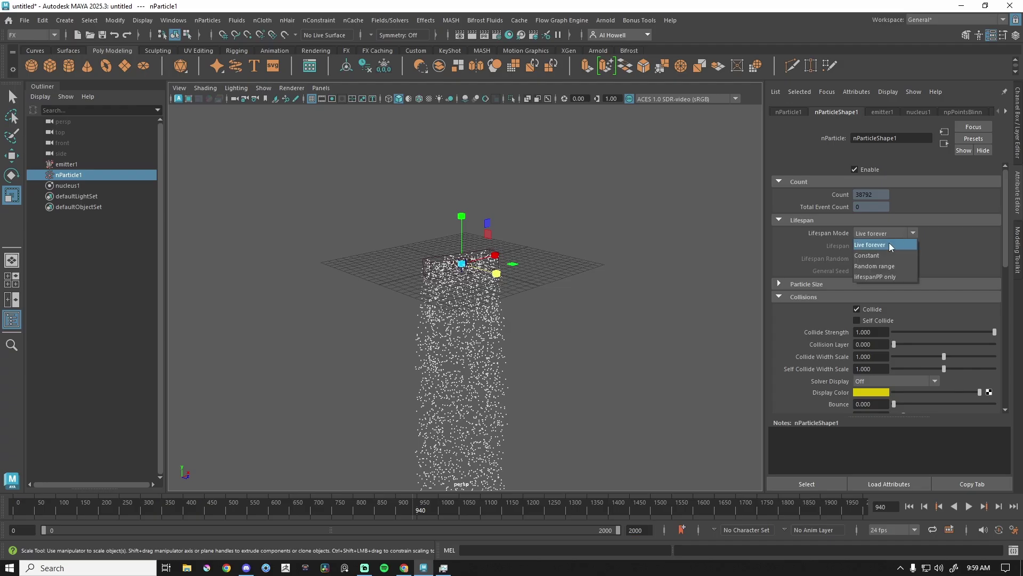
pyautogui.click(888, 243)
pyautogui.scroll(5, 660, 287)
pyautogui.click(969, 507)
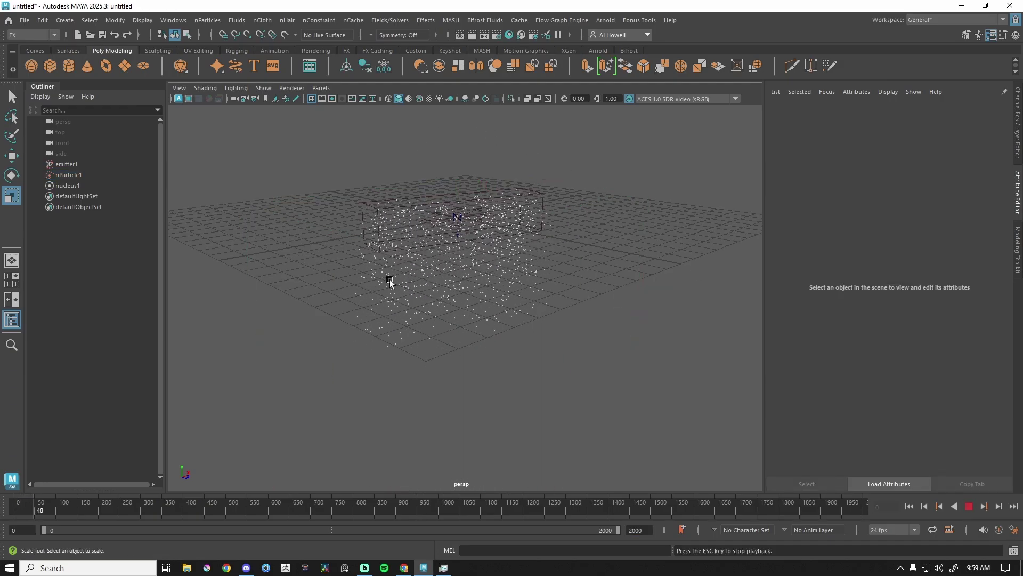
pyautogui.click(969, 506)
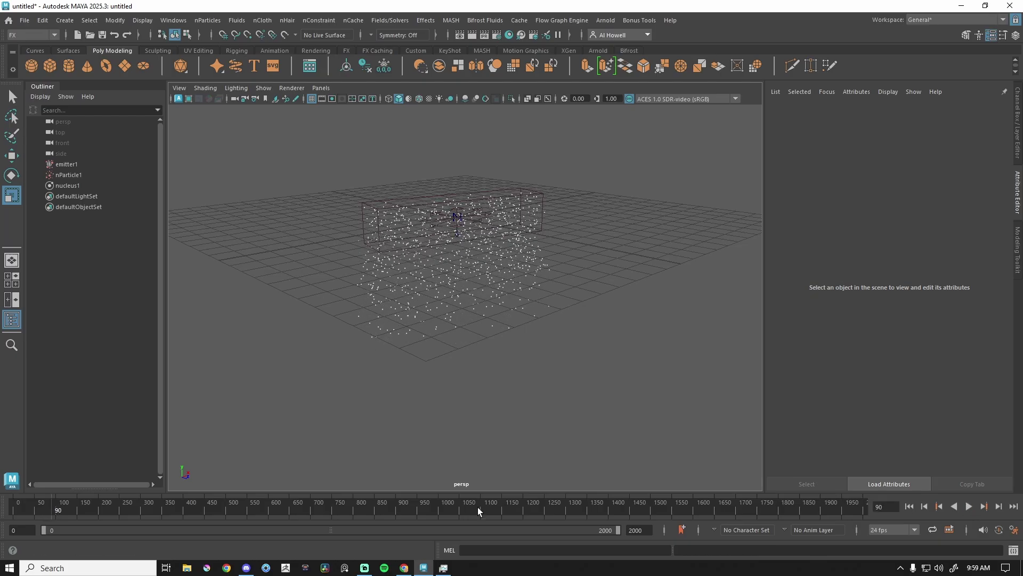
# Examine CPU usage in Task Manager while the constant-lifespan simulation plays, then return to Maya.
pyautogui.click(443, 568)
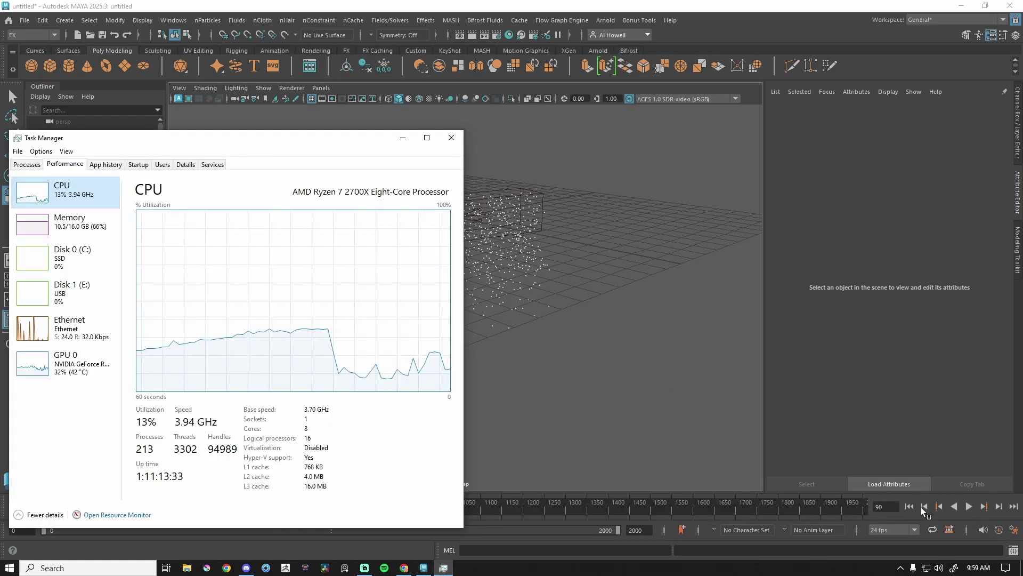
pyautogui.click(969, 506)
pyautogui.hotkey('alt', 'Tab')
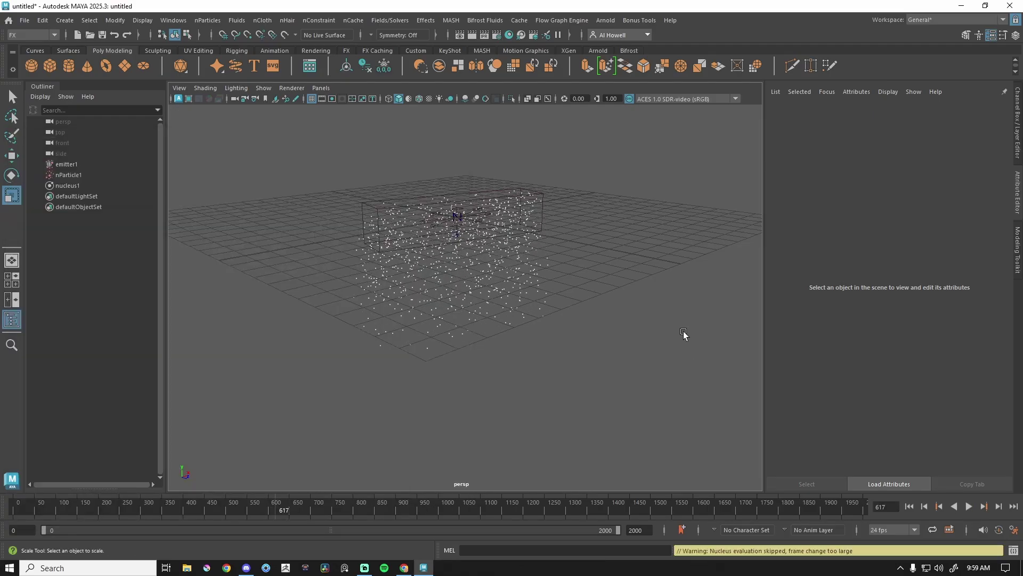
# Set nParticle1's Lifespan to 10 and replay the simulation from the first frame to see how far the particles fall.
pyautogui.click(87, 176)
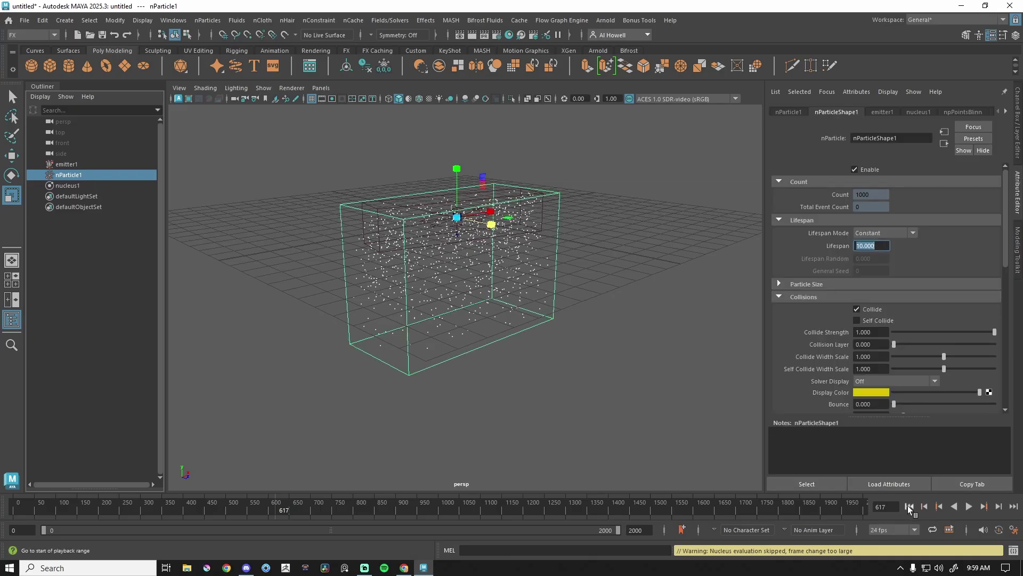
pyautogui.click(909, 507)
pyautogui.click(969, 506)
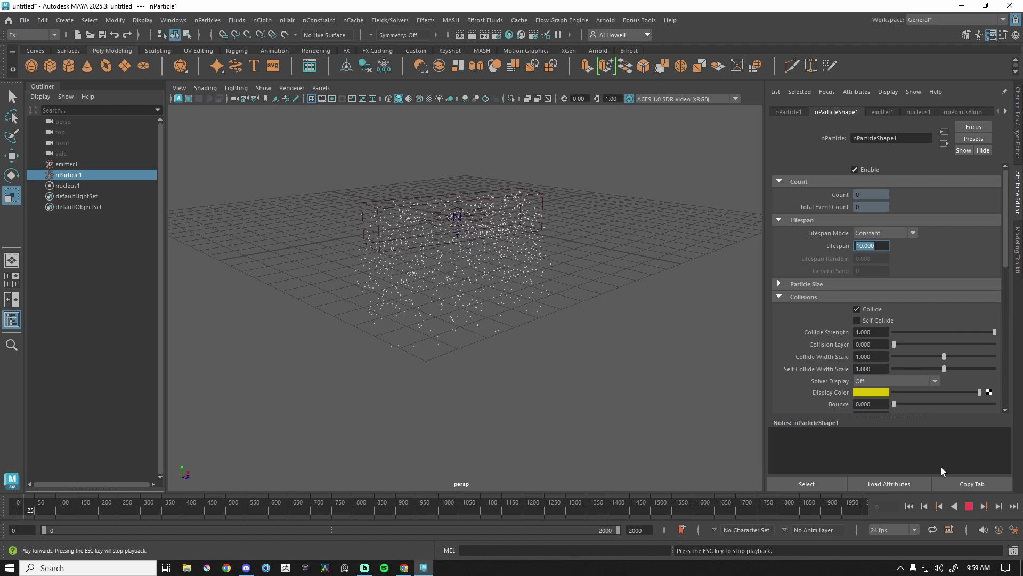
pyautogui.scroll(-10, 503, 401)
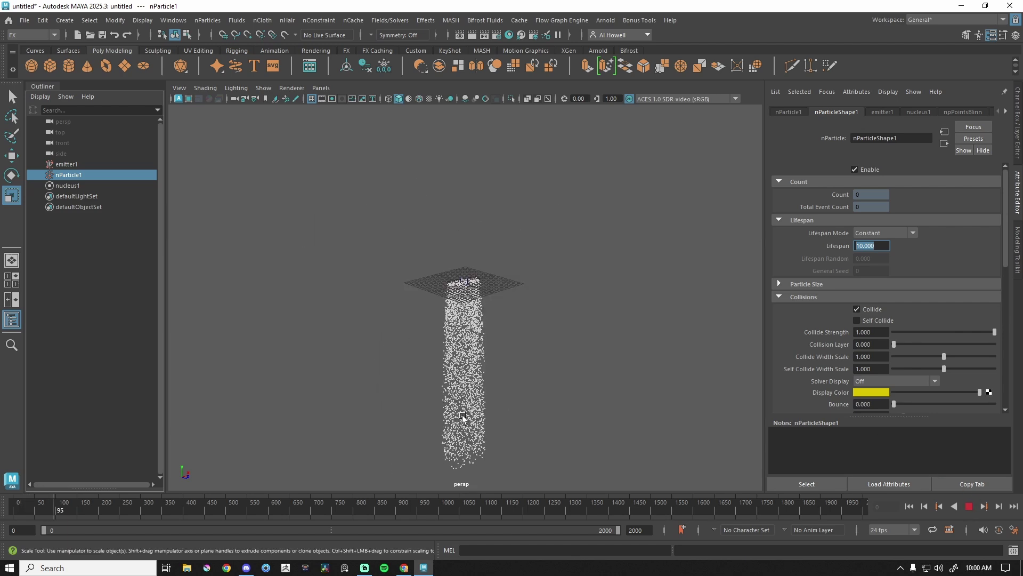
pyautogui.scroll(-3, 465, 418)
pyautogui.scroll(-3, 465, 418)
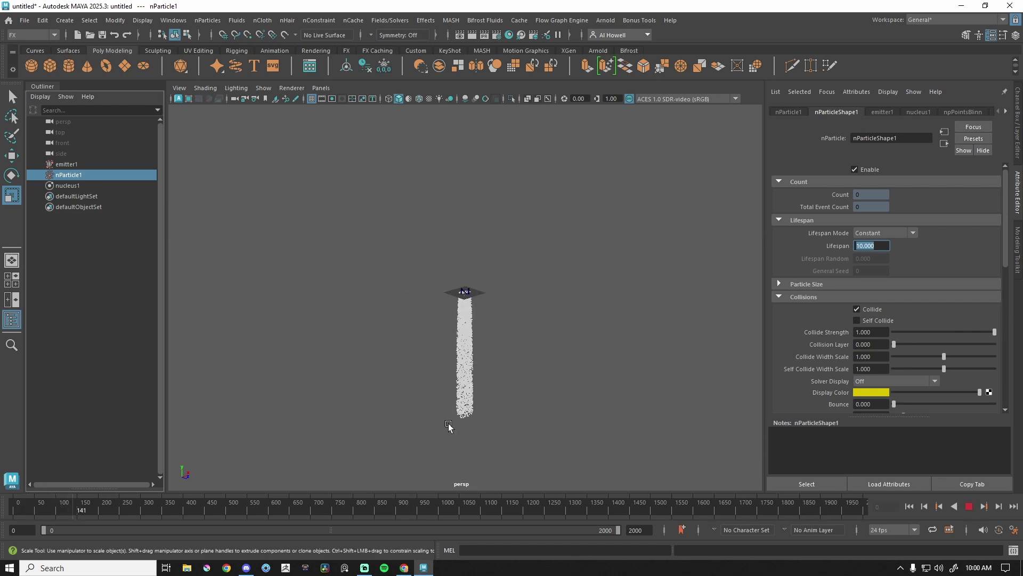
pyautogui.scroll(-3, 473, 475)
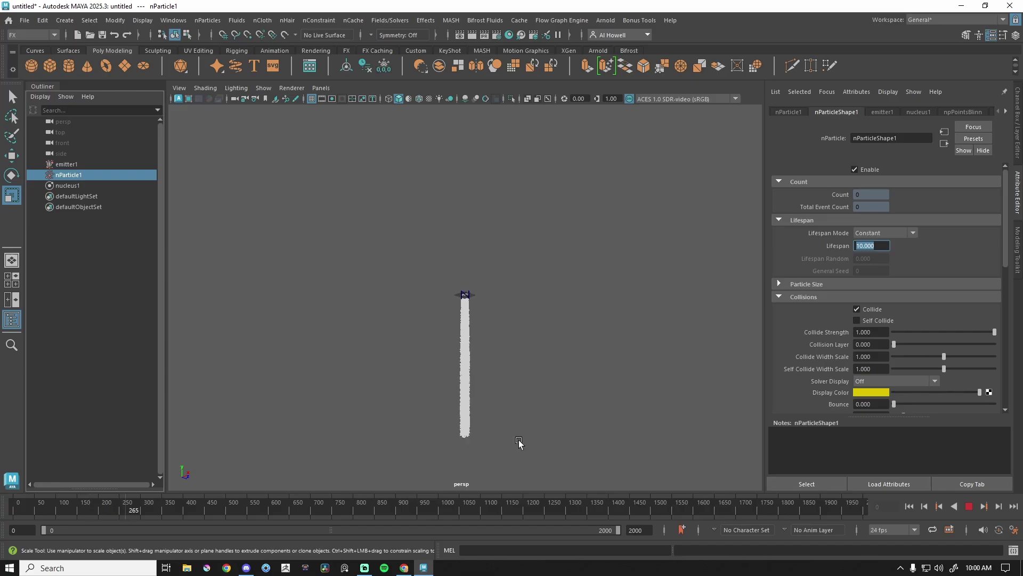
pyautogui.click(969, 507)
# Set nParticle1's Lifespan to 2 and return to the first frame.
pyautogui.write('2')
pyautogui.press('Return')
pyautogui.keyDown('alt'); pyautogui.moveTo(488, 324); pyautogui.dragTo(490, 363); pyautogui.keyUp('alt')
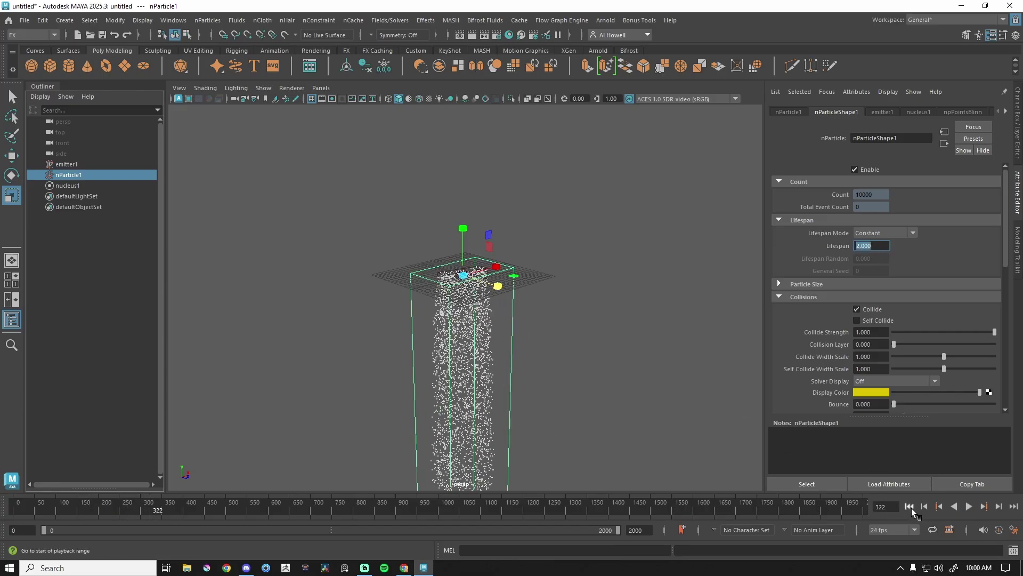
pyautogui.click(909, 506)
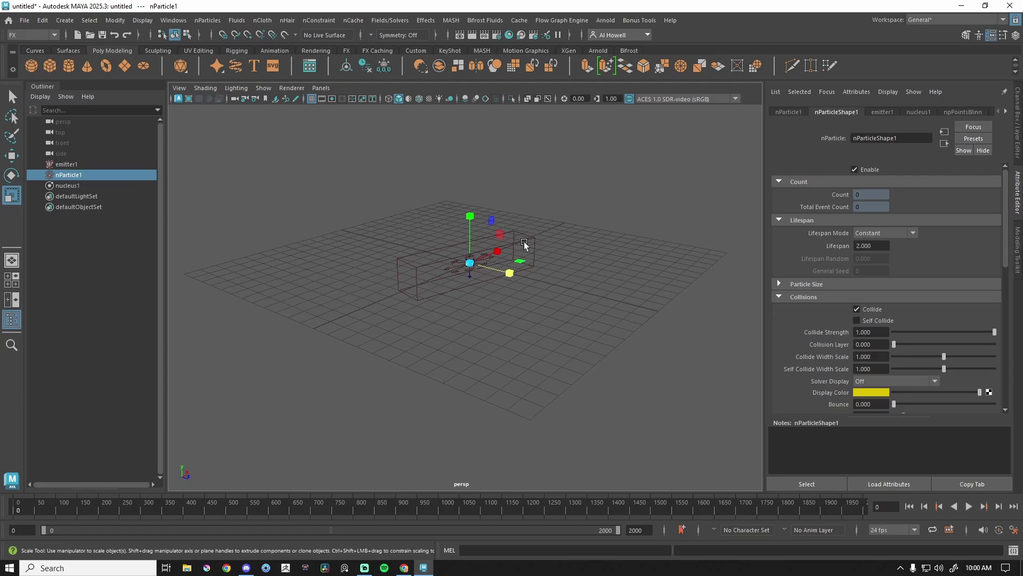
# Change the emitter type of emitter1 to Omni and raise the emitter to about 4.87 on the Y axis.
pyautogui.click(525, 244)
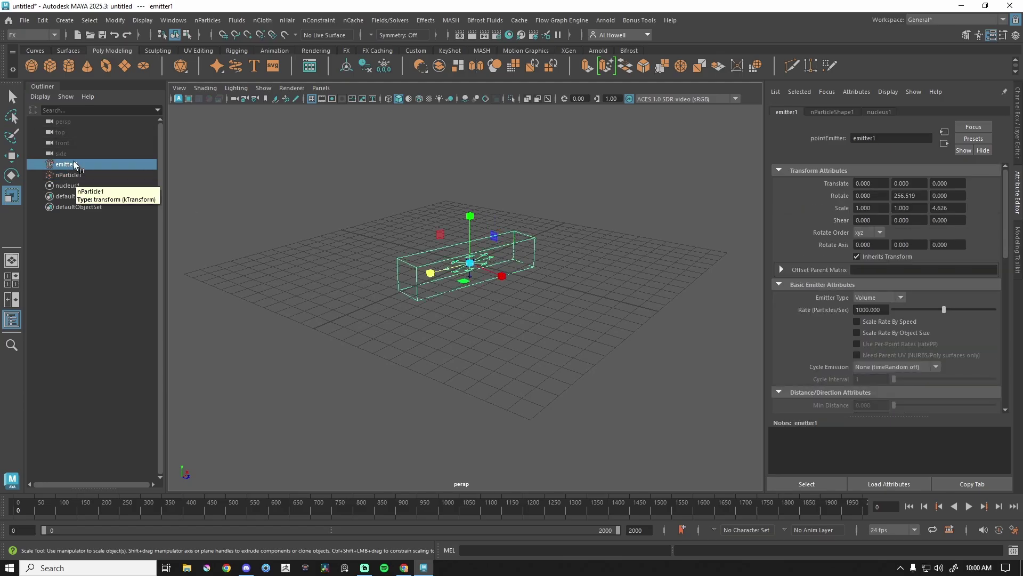
pyautogui.click(872, 297)
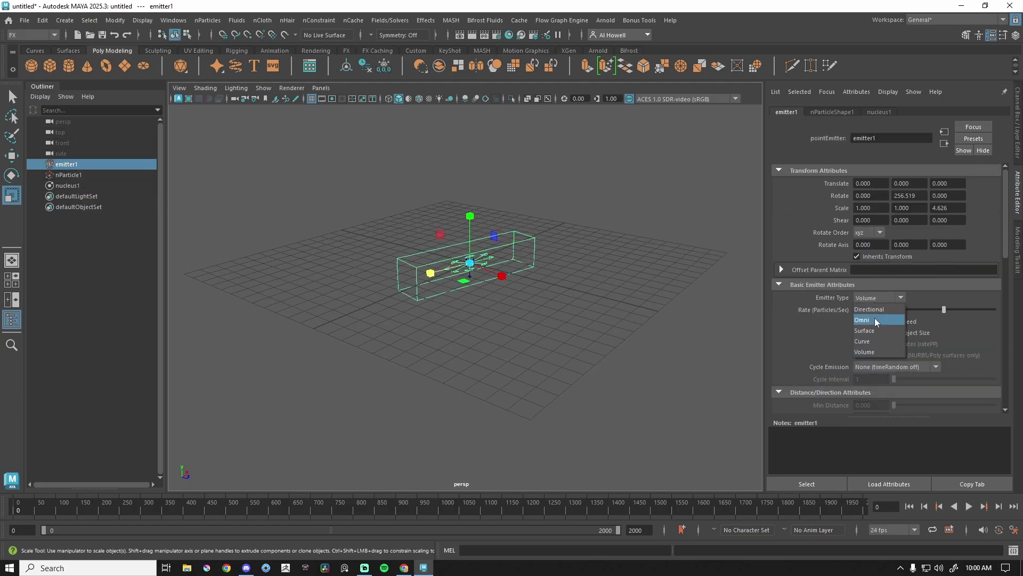
pyautogui.click(874, 319)
pyautogui.press('w')
pyautogui.moveTo(474, 206); pyautogui.dragTo(474, 81)
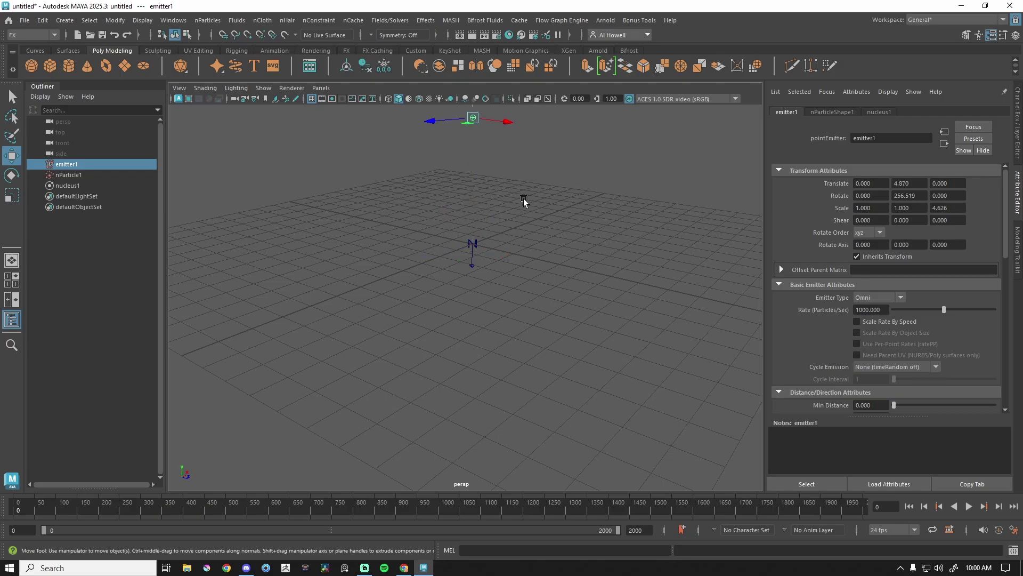
pyautogui.keyDown('alt'); pyautogui.moveTo(526, 203); pyautogui.dragTo(534, 247, button='middle'); pyautogui.keyUp('alt')
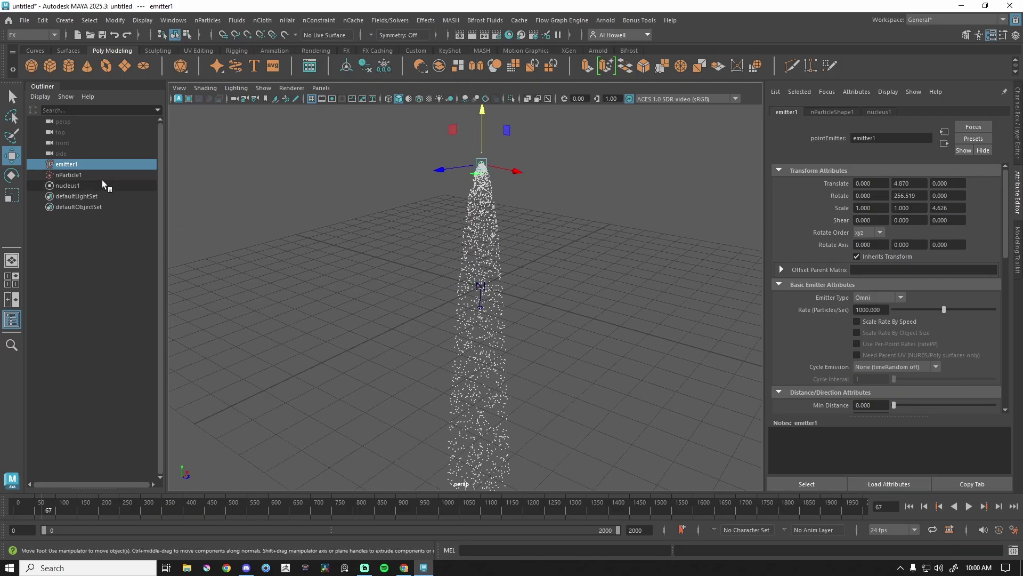
# Enable Self Collide for nParticle1 and replay the simulation from the first frame.
pyautogui.click(98, 173)
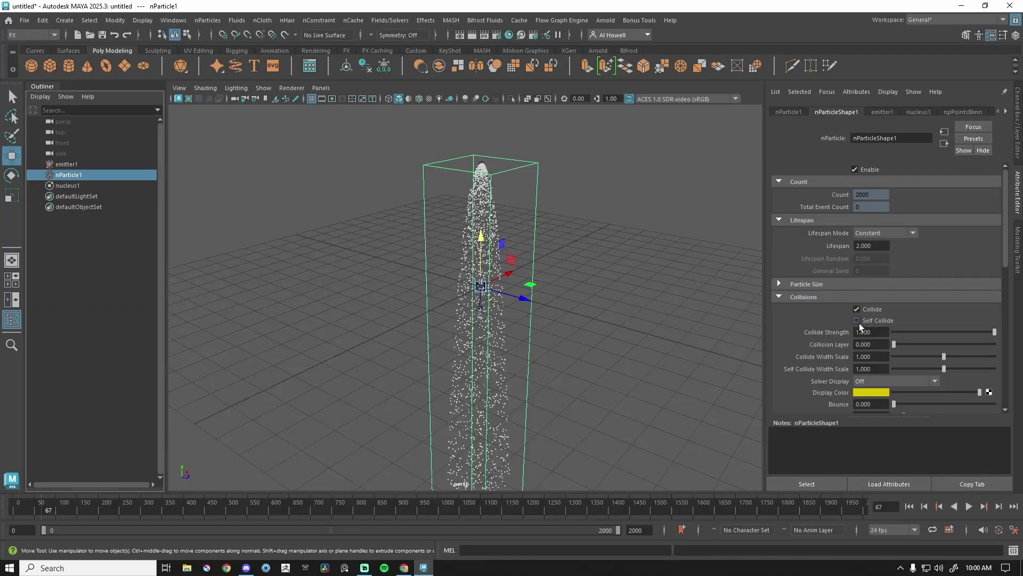
pyautogui.click(857, 320)
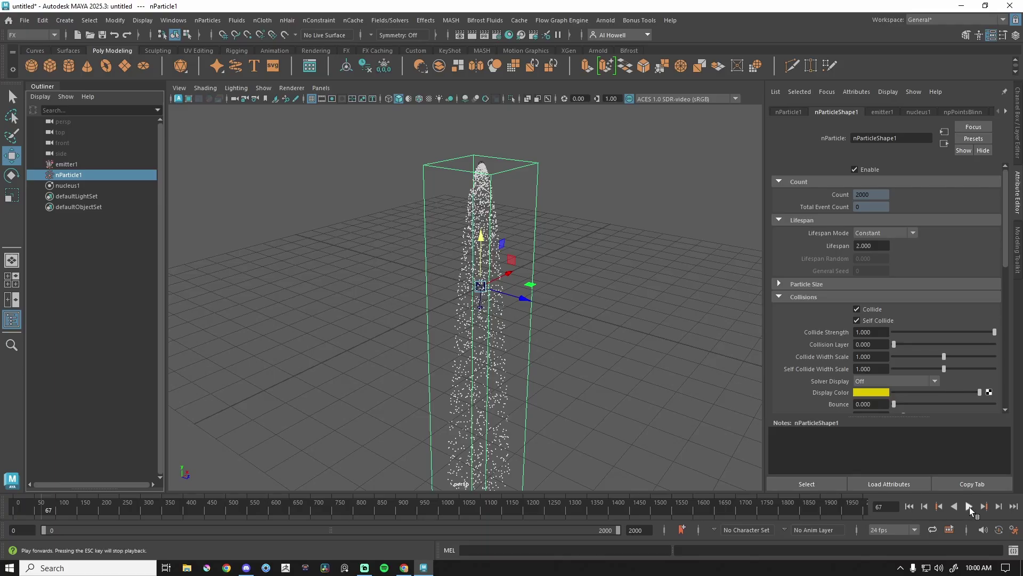
pyautogui.click(909, 507)
pyautogui.click(969, 507)
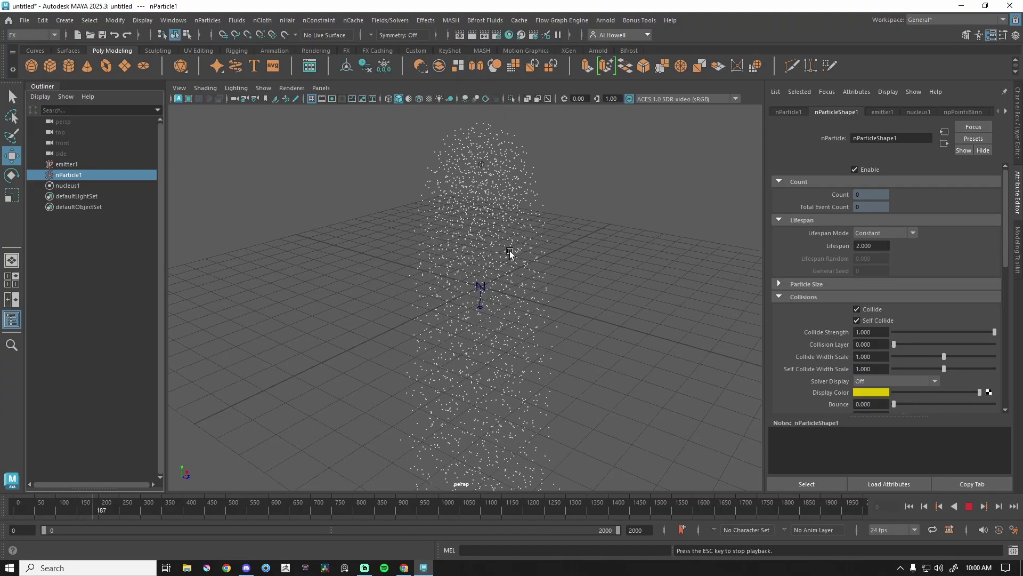
pyautogui.press('Escape')
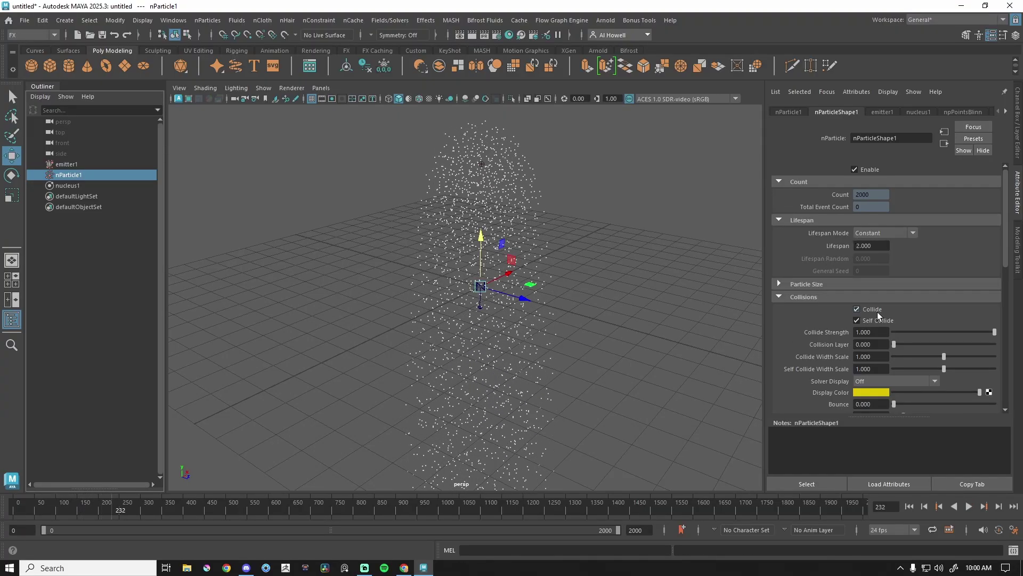
# Disable Self Collide for nParticle1 and expand its Shading settings.
pyautogui.click(856, 319)
pyautogui.scroll(-10, 832, 253)
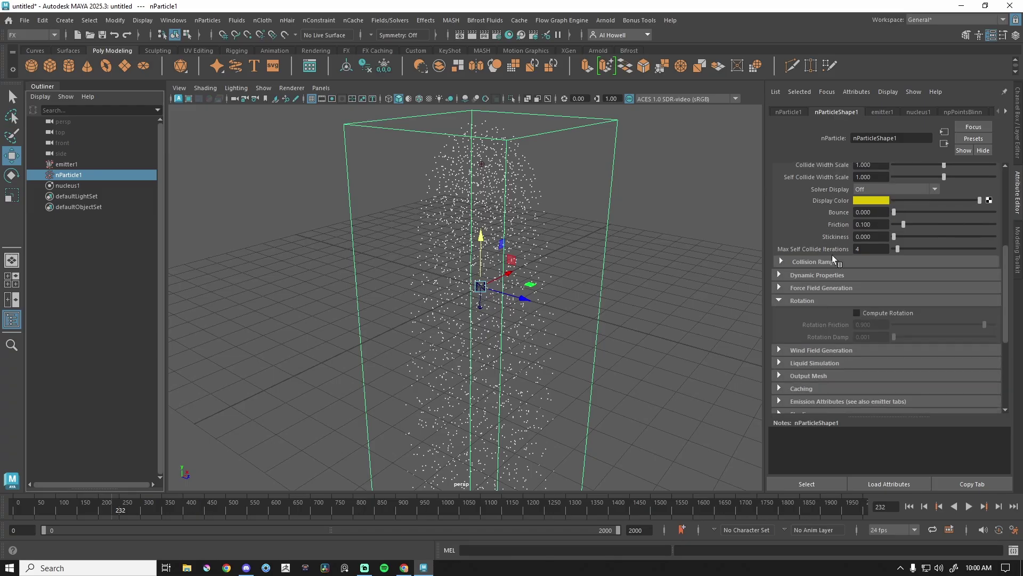
pyautogui.scroll(-3, 833, 255)
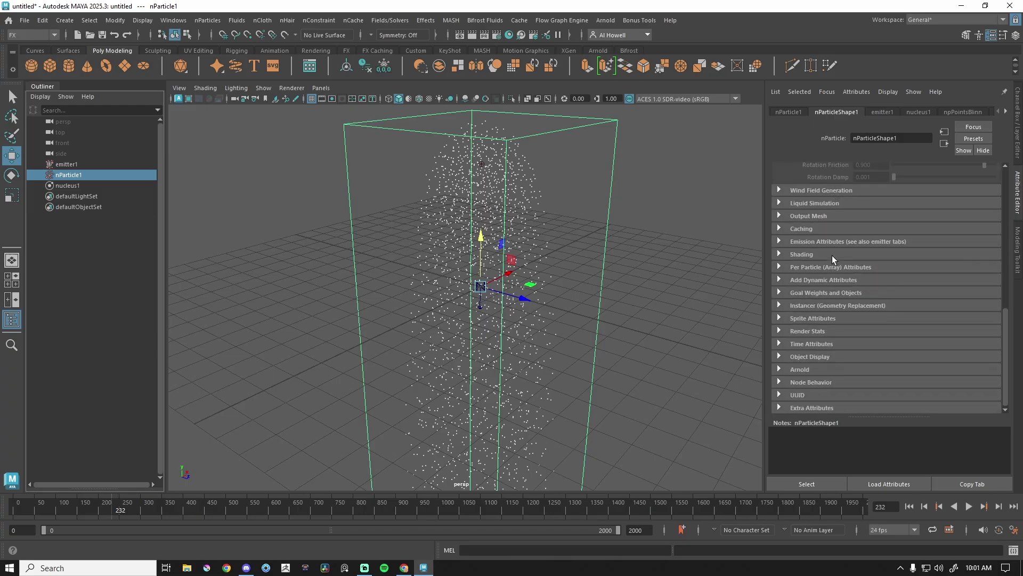
pyautogui.click(801, 254)
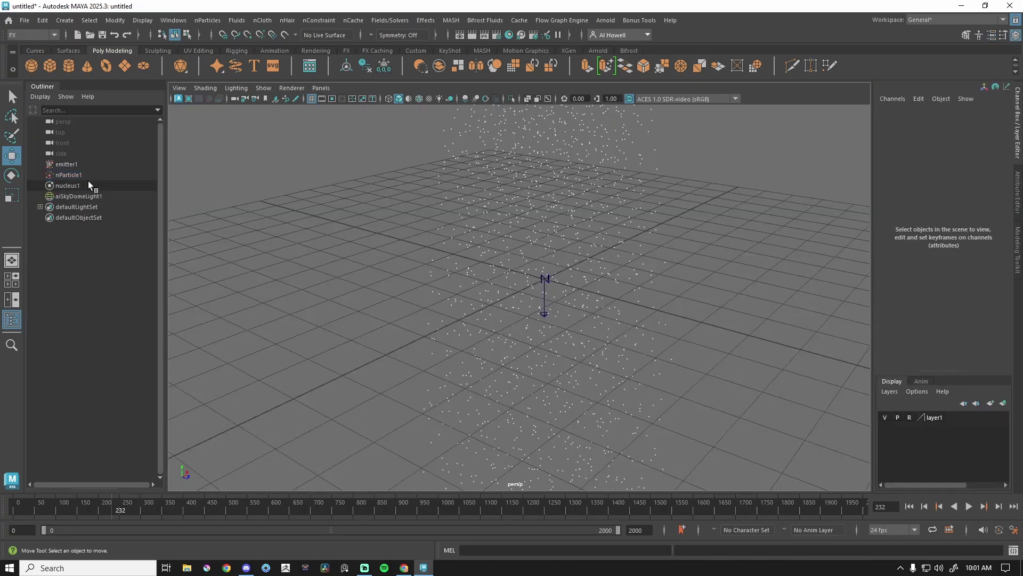
# Add an Arnold skydome light and set nParticle1's Particle Render Type to Spheres.
pyautogui.click(84, 176)
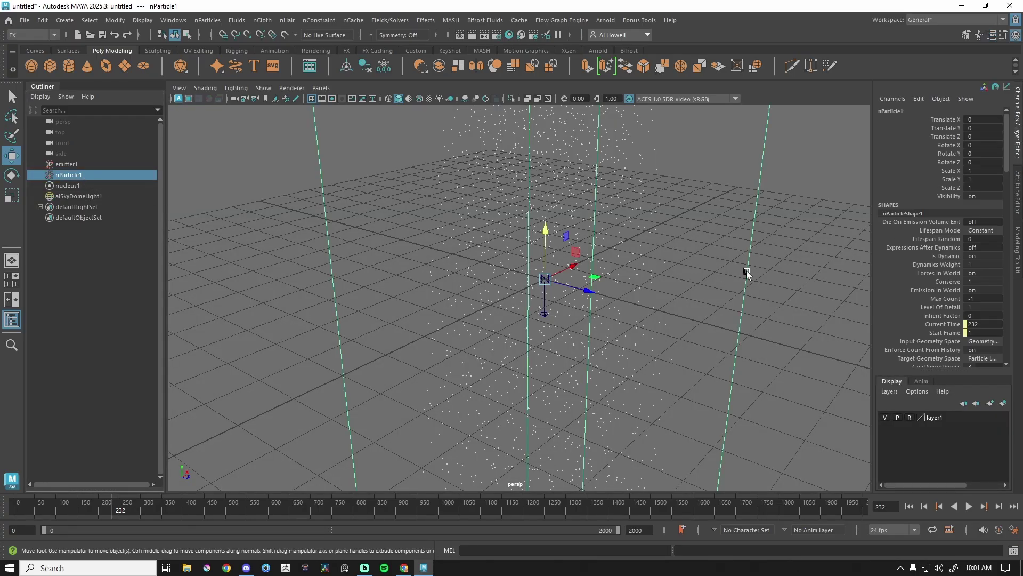
pyautogui.click(1018, 204)
pyautogui.click(898, 269)
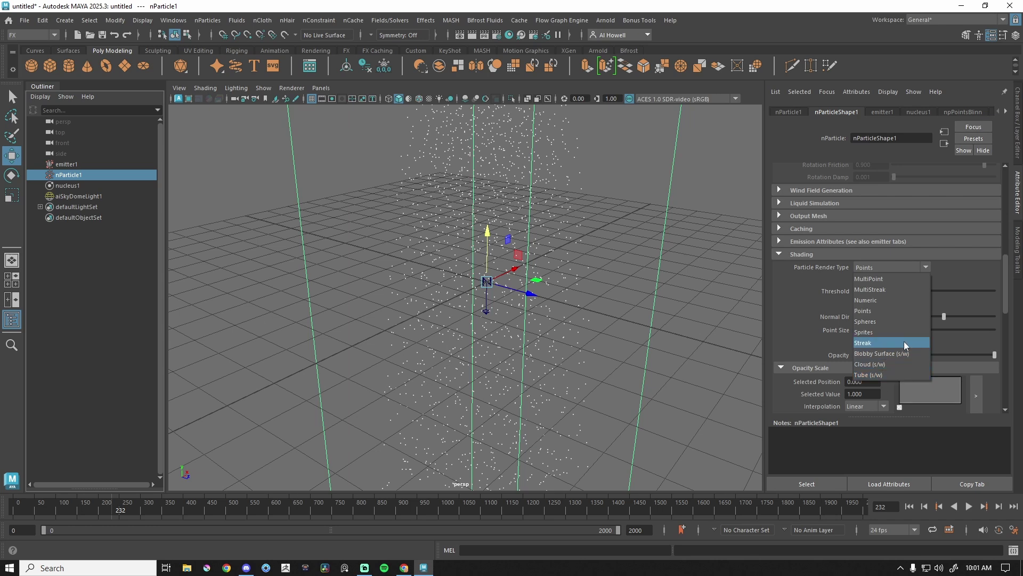
pyautogui.click(899, 321)
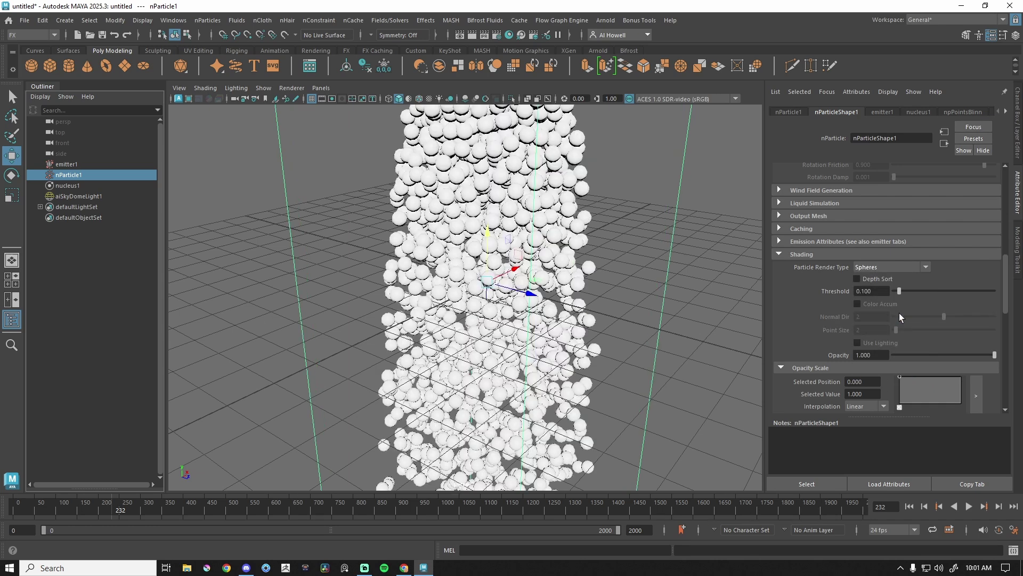
pyautogui.scroll(-5, 510, 242)
pyautogui.scroll(2, 512, 254)
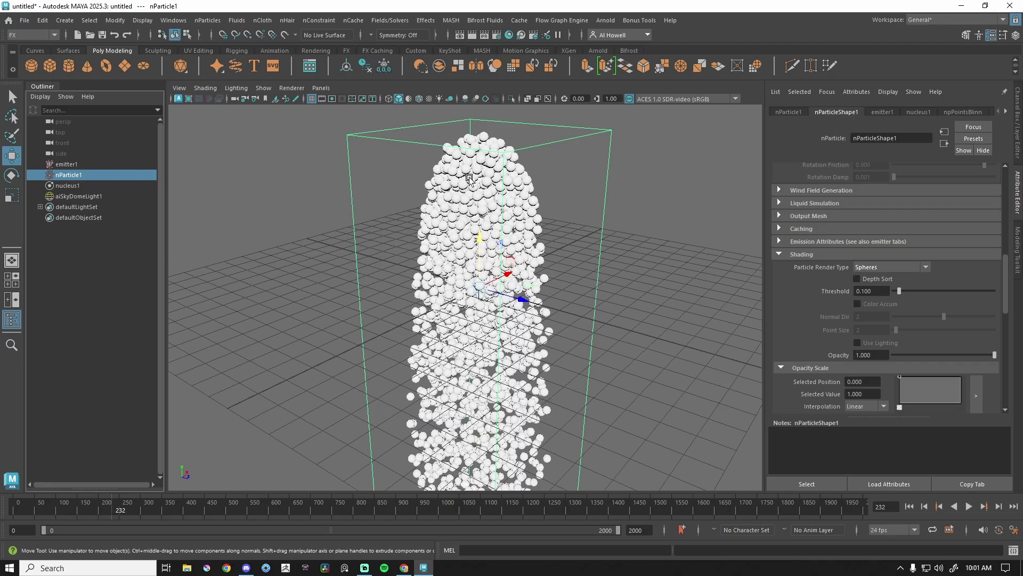
# Replay the simulation from the first frame and examine the spacing of the spheres without self-collision.
pyautogui.scroll(5, 914, 360)
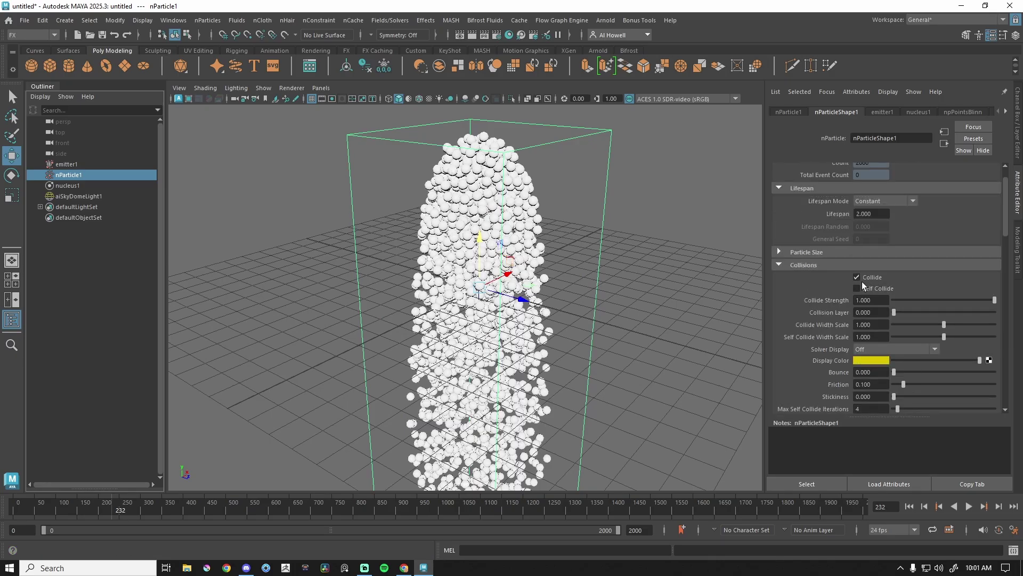
pyautogui.click(910, 506)
pyautogui.click(969, 506)
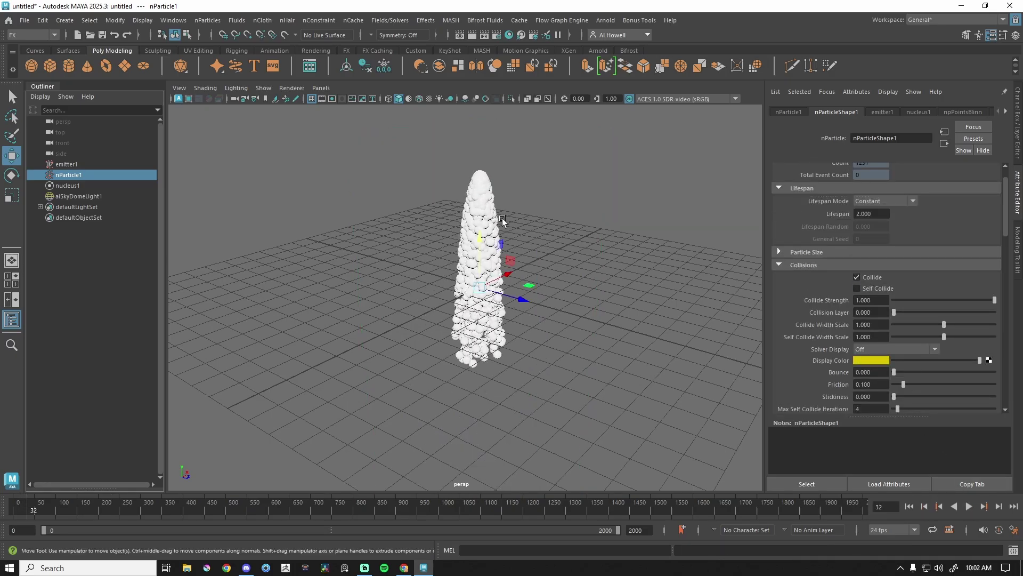
pyautogui.scroll(3, 440, 206)
pyautogui.keyDown('alt'); pyautogui.moveTo(540, 223); pyautogui.dragTo(519, 162); pyautogui.keyUp('alt')
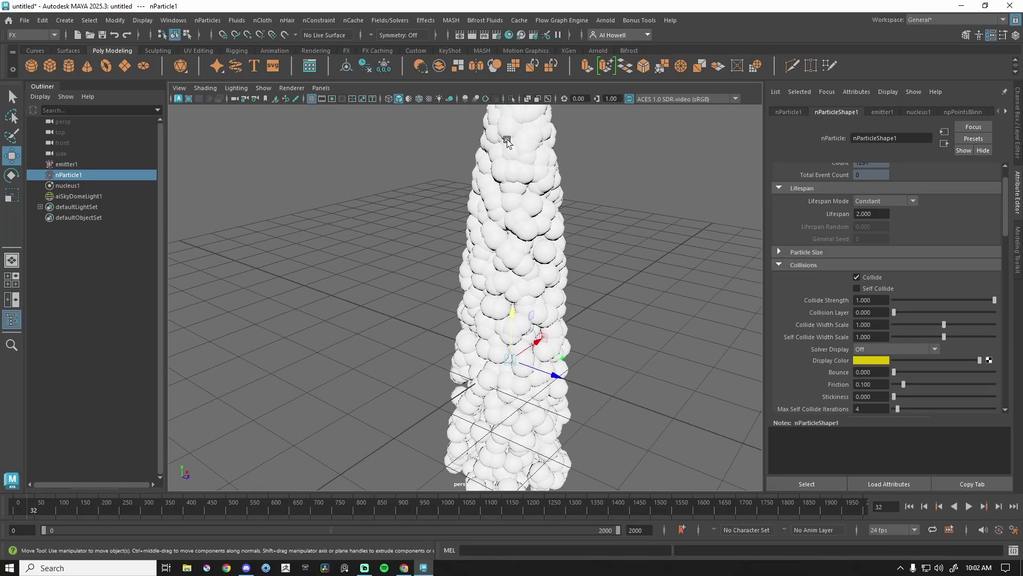
# Enable Self Collide for nParticle1 and replay the simulation from the first frame to compare the sphere spacing.
pyautogui.click(857, 289)
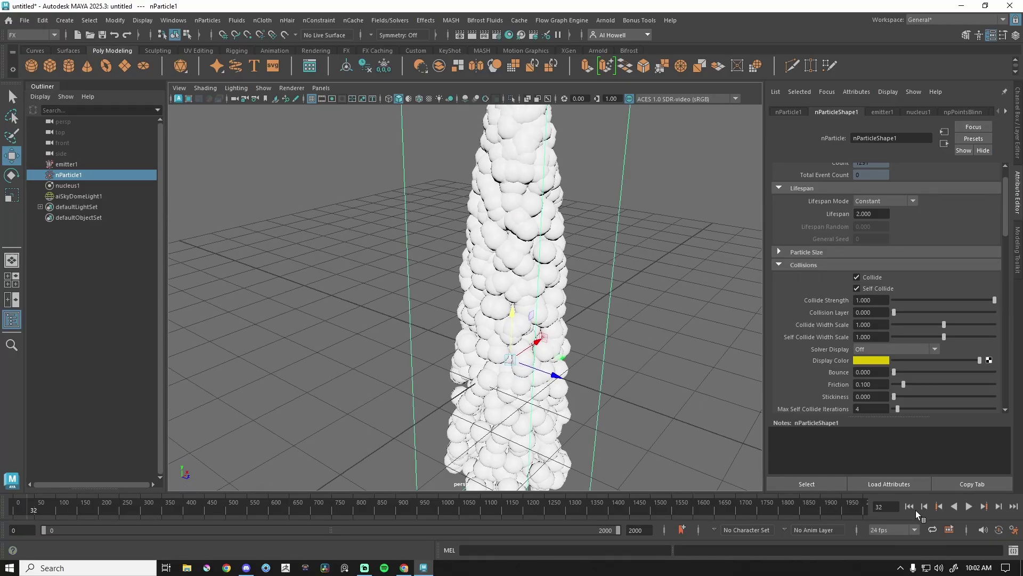
pyautogui.click(909, 506)
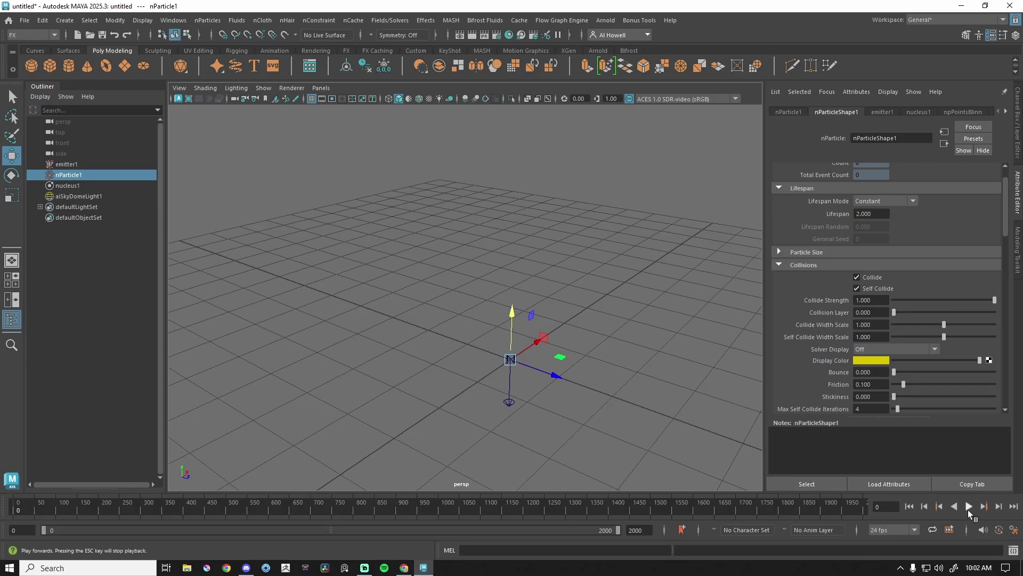
pyautogui.click(968, 507)
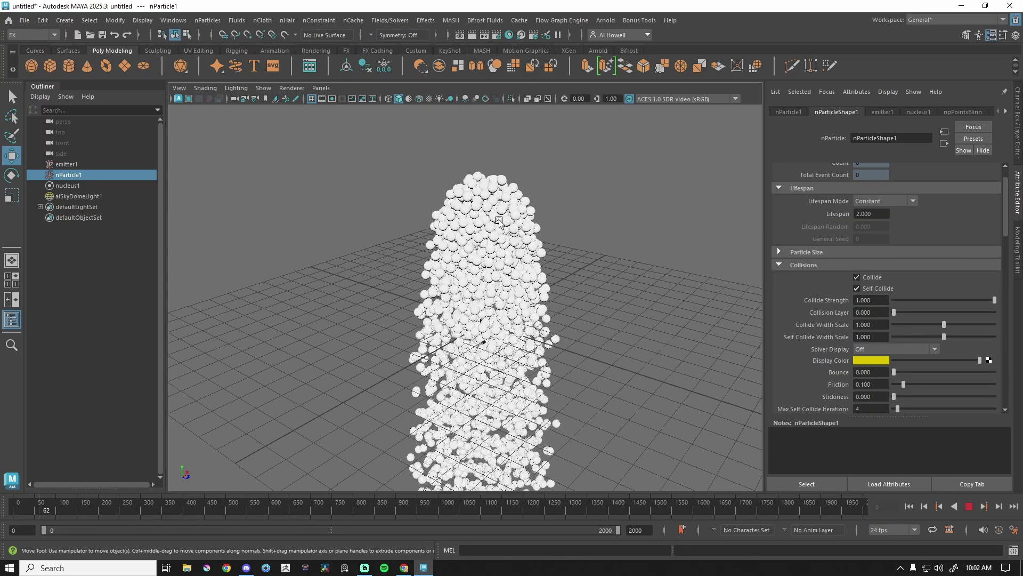
pyautogui.press('Escape')
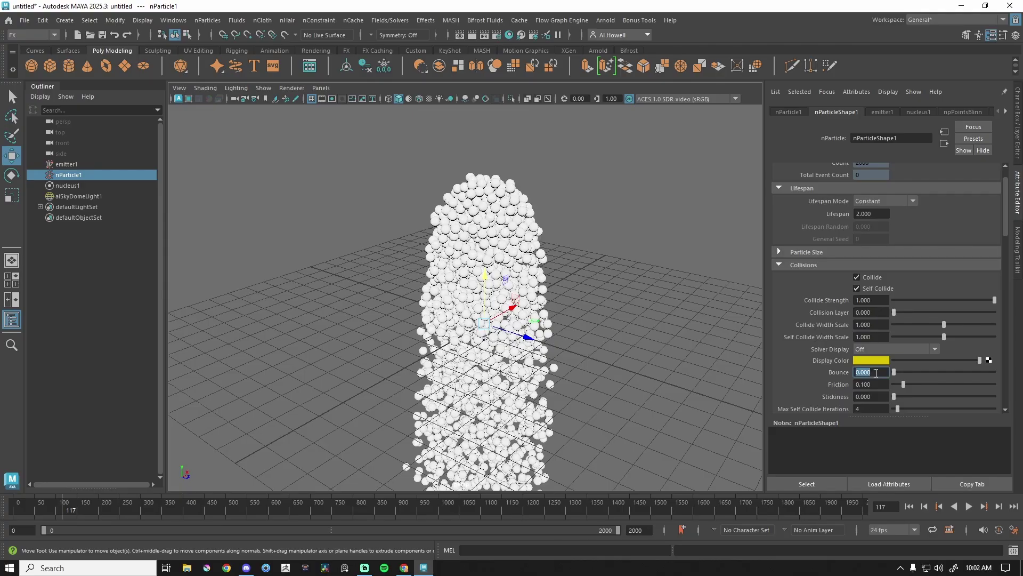
# Set nParticle1's Bounce to 1 and replay the simulation from the first frame.
pyautogui.write('1')
pyautogui.press('Return')
pyautogui.click(912, 507)
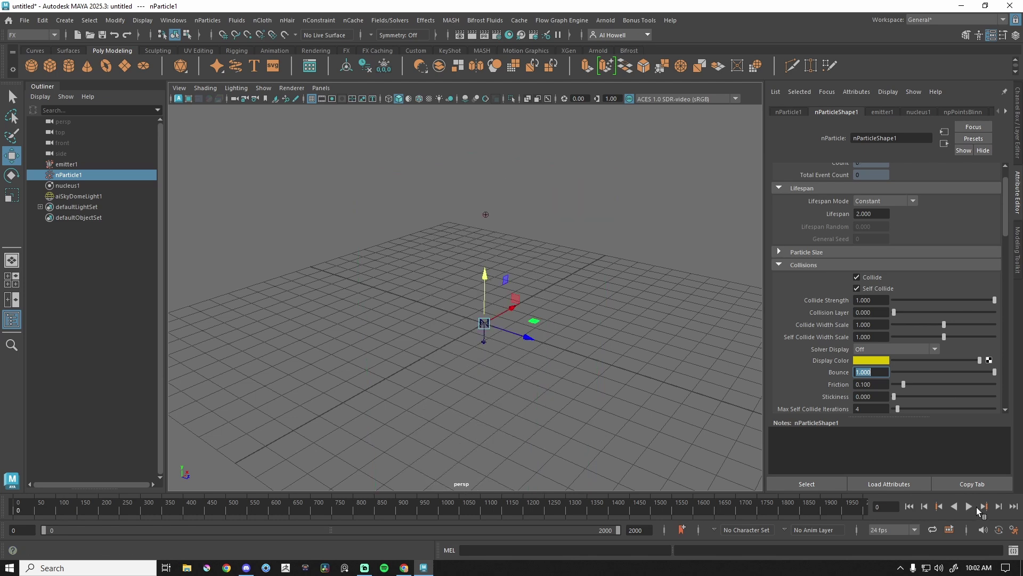
pyautogui.click(969, 506)
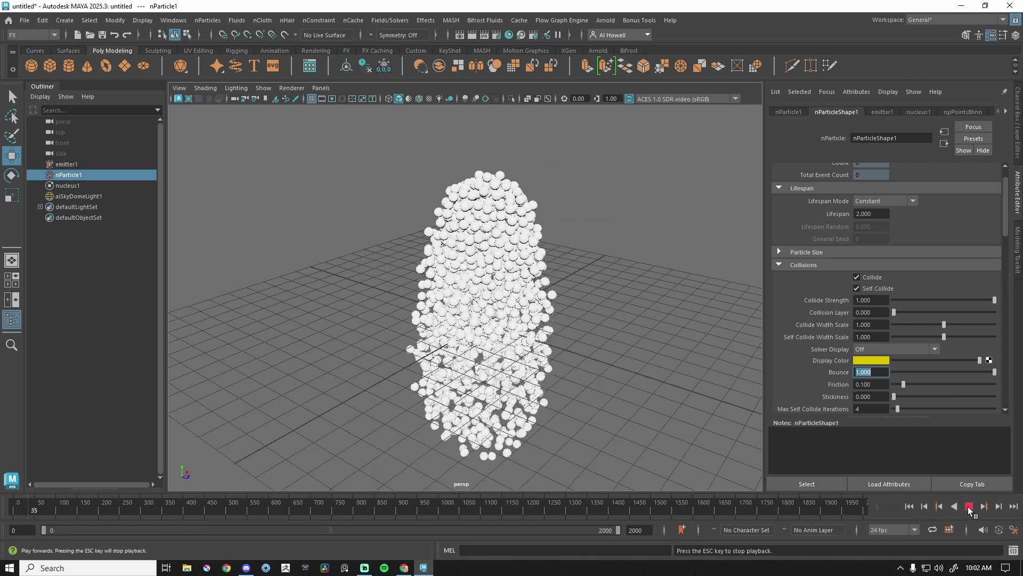
pyautogui.click(968, 506)
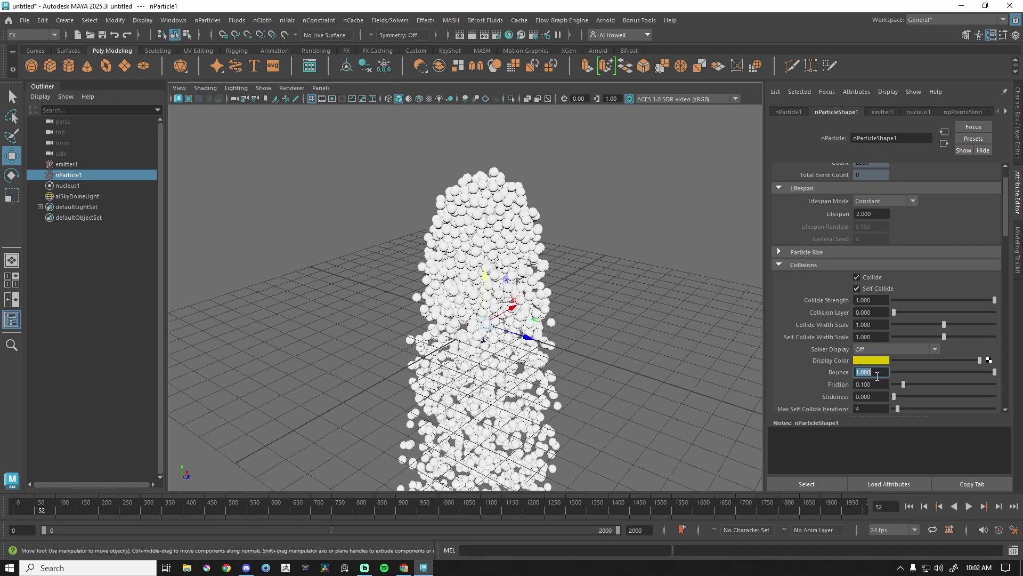
# Set nParticle1's Bounce to 50 and replay the simulation to see how the particles scatter.
pyautogui.write('50')
pyautogui.press('Return')
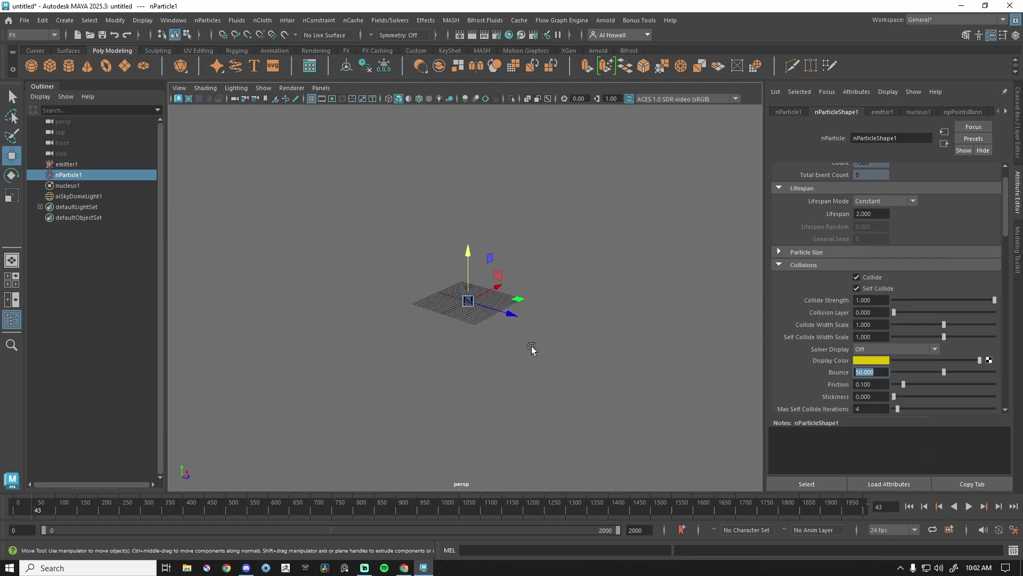
pyautogui.scroll(-8, 532, 354)
pyautogui.scroll(15, 538, 359)
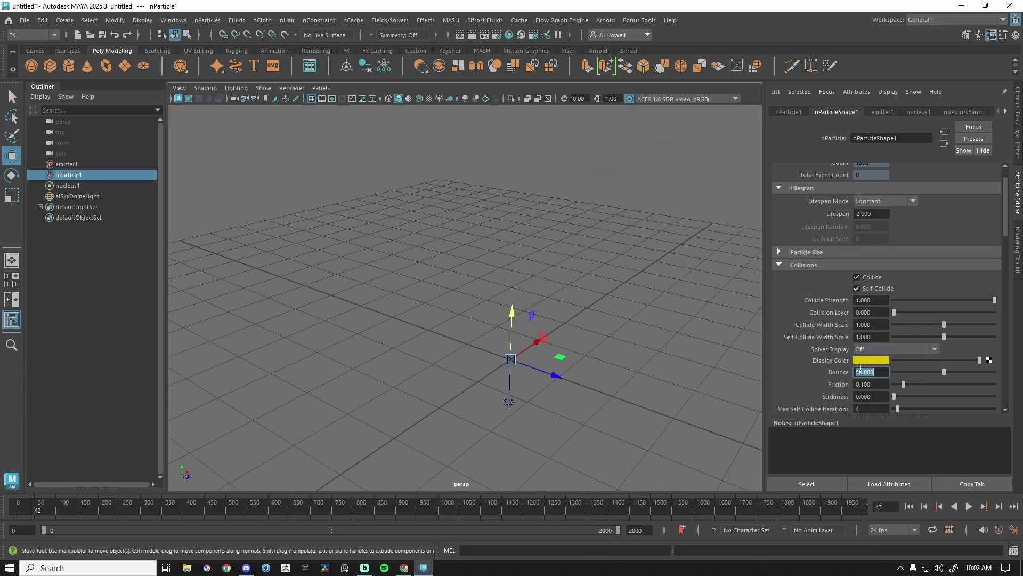
# Set nParticle1's Bounce to 5 and replay the simulation for a few frames.
pyautogui.press('Return')
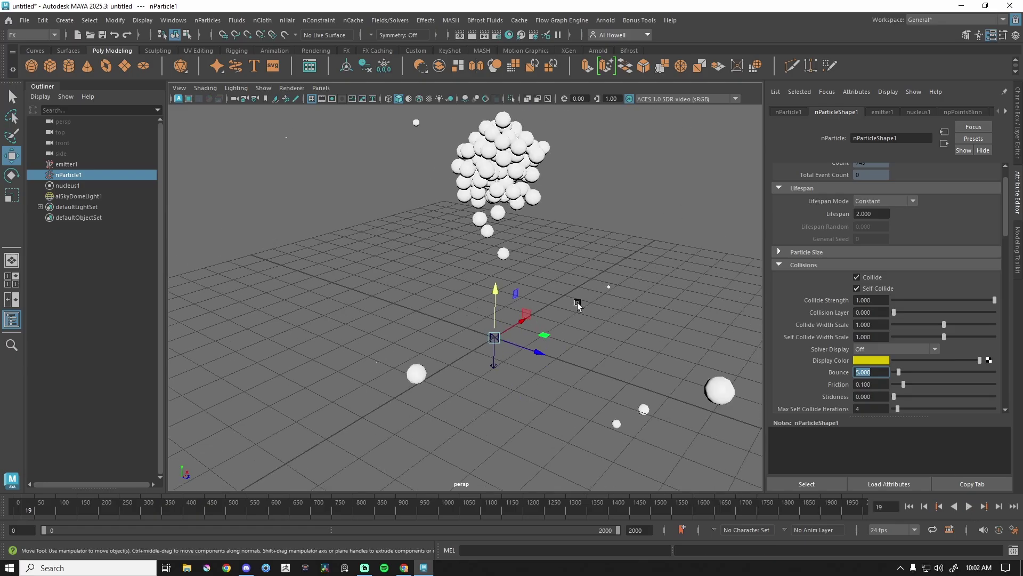
pyautogui.scroll(-5, 576, 305)
# Set nParticle1's Bounce back to 0 and replay the simulation from the first frame.
pyautogui.scroll(5, 575, 311)
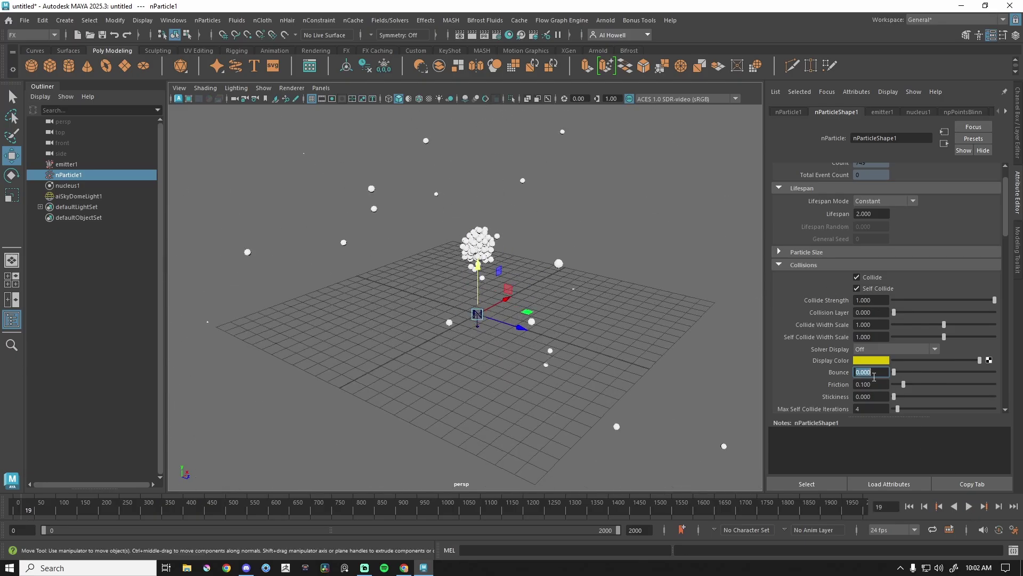
pyautogui.click(910, 507)
pyautogui.click(968, 504)
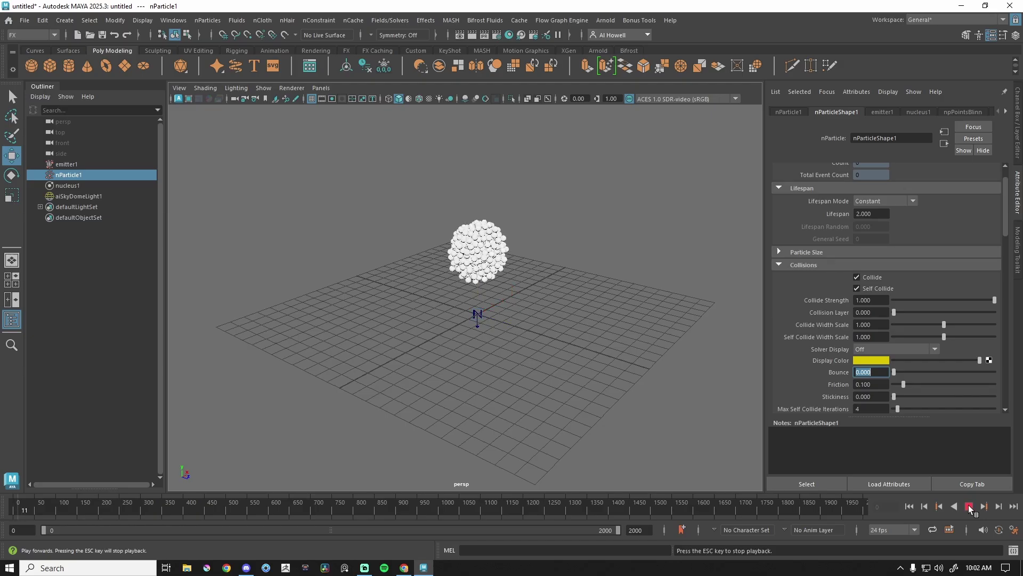
# Set nParticle1's Stickiness to 2, play the simulation and examine how the spheres cling together.
pyautogui.click(879, 397)
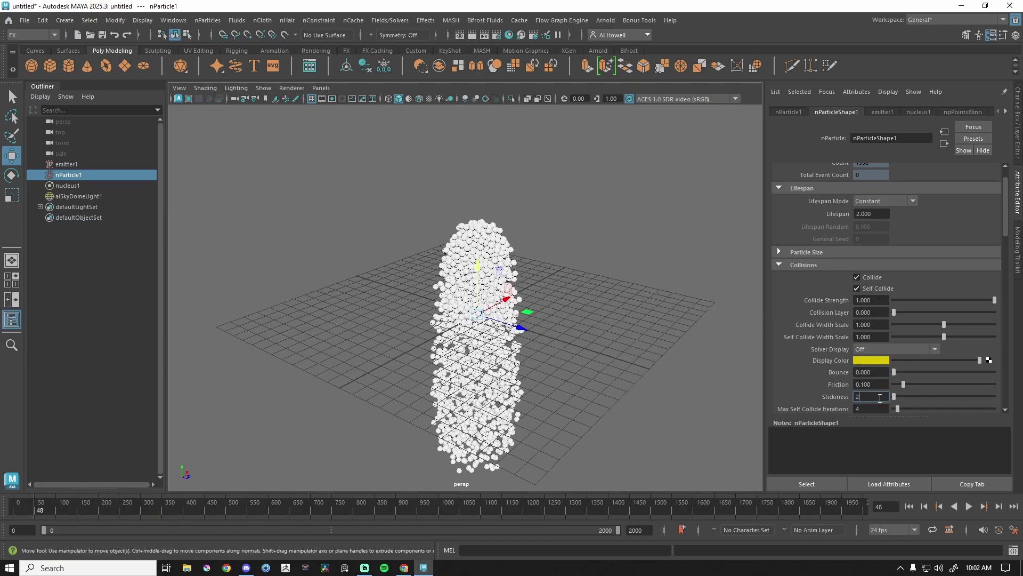
pyautogui.press('Return')
pyautogui.click(968, 507)
pyautogui.scroll(-3, 536, 427)
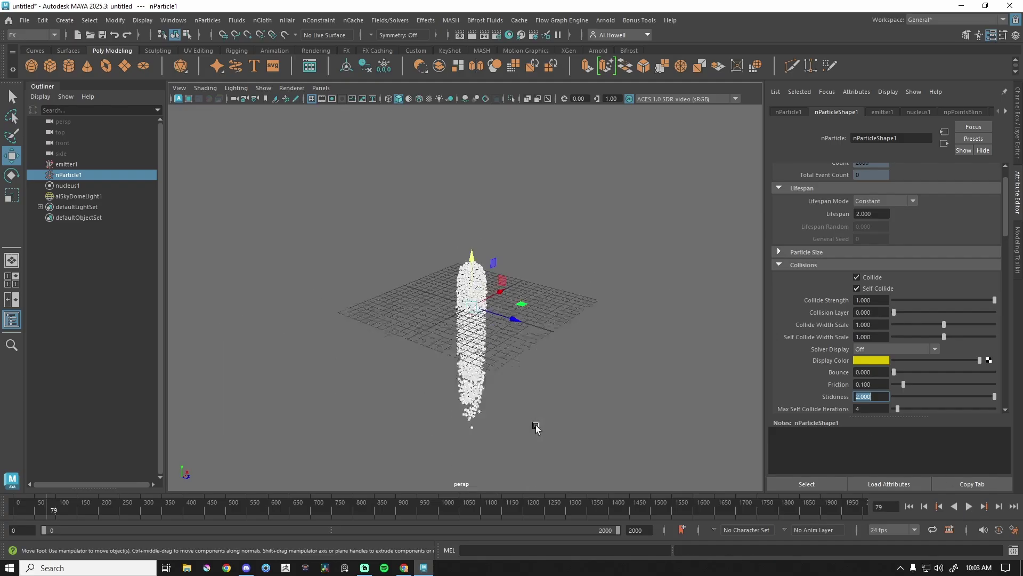
pyautogui.scroll(2, 530, 424)
pyautogui.scroll(4, 450, 267)
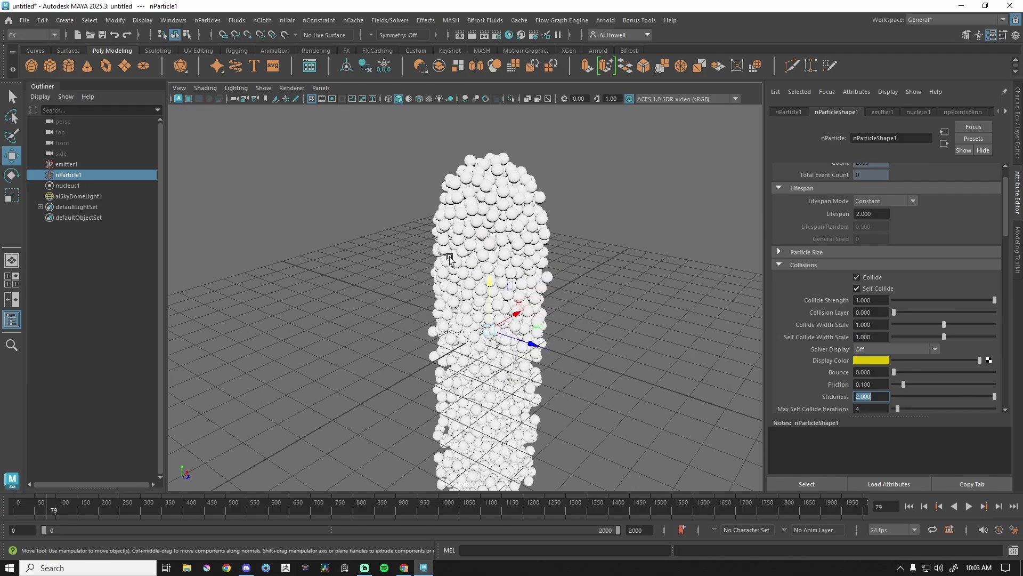
# Set nParticle1's Stickiness back to 0 and return to the first frame.
pyautogui.scroll(-4, 449, 269)
pyautogui.scroll(3, 425, 315)
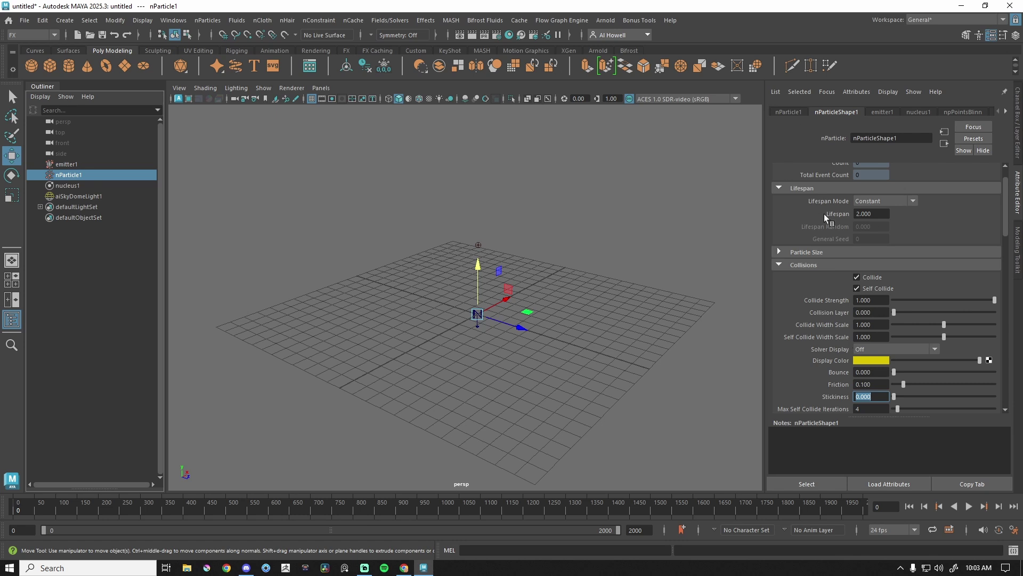
# Play the simulation to about frame 24, try a particle Radius of 3 and restore the Radius to 0.2.
pyautogui.click(815, 253)
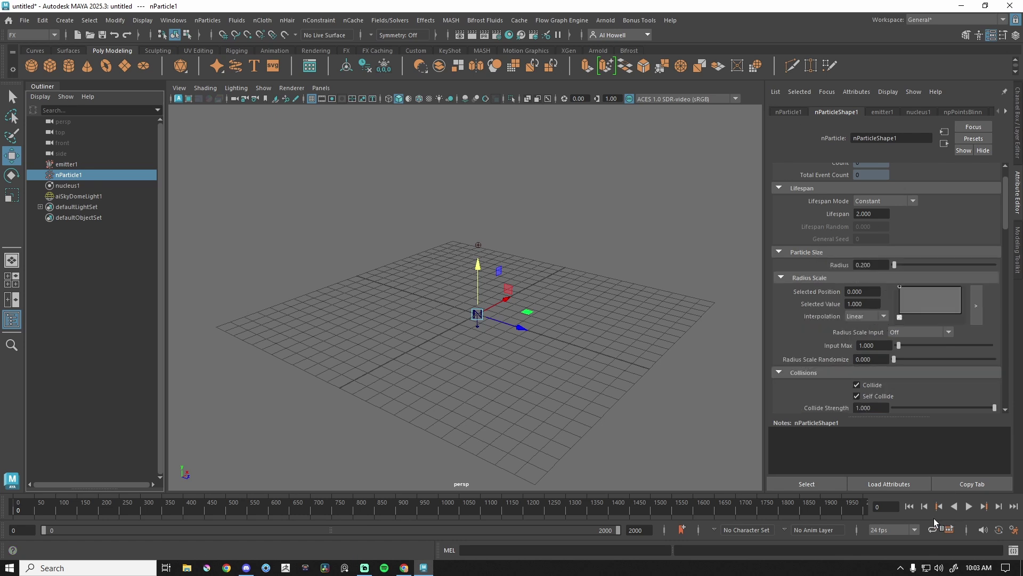
pyautogui.click(968, 505)
pyautogui.click(971, 507)
pyautogui.scroll(3, 498, 283)
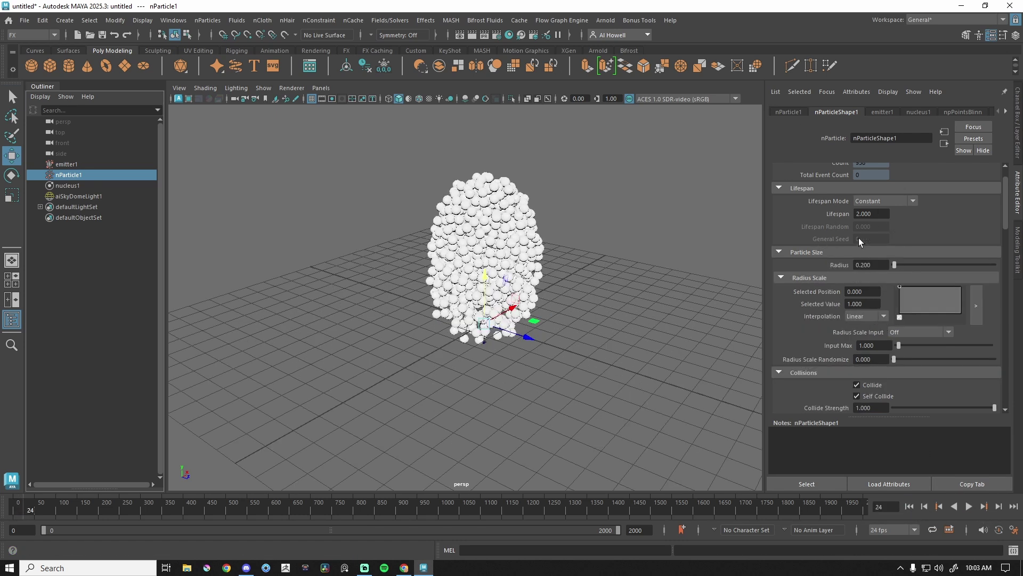
pyautogui.write('3')
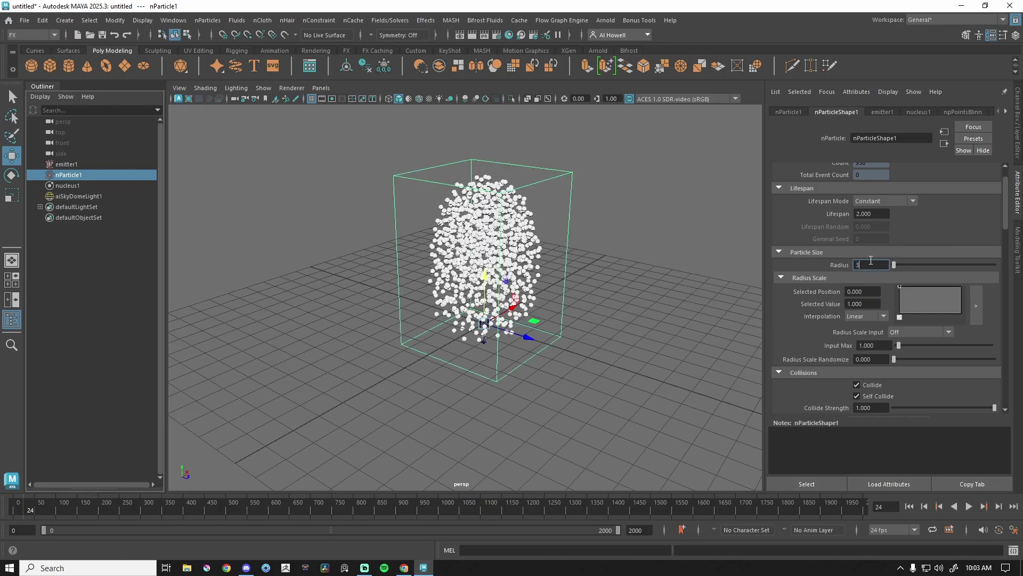
pyautogui.press('Return')
pyautogui.scroll(5, 516, 238)
pyautogui.write('.2')
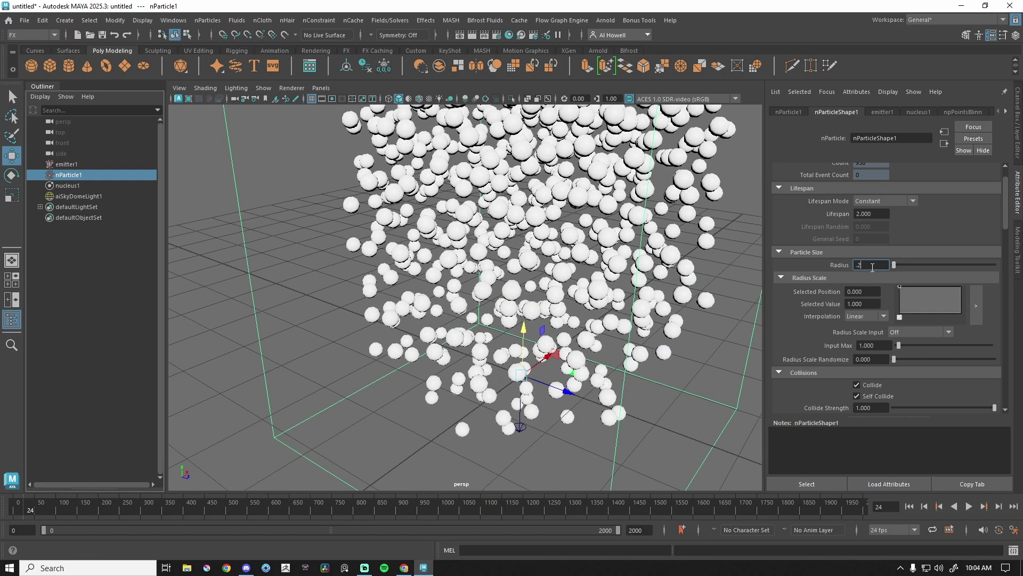
pyautogui.press('Return')
# Expand nParticle1's Dynamic Properties and replay the simulation from the first frame.
pyautogui.scroll(-5, 820, 270)
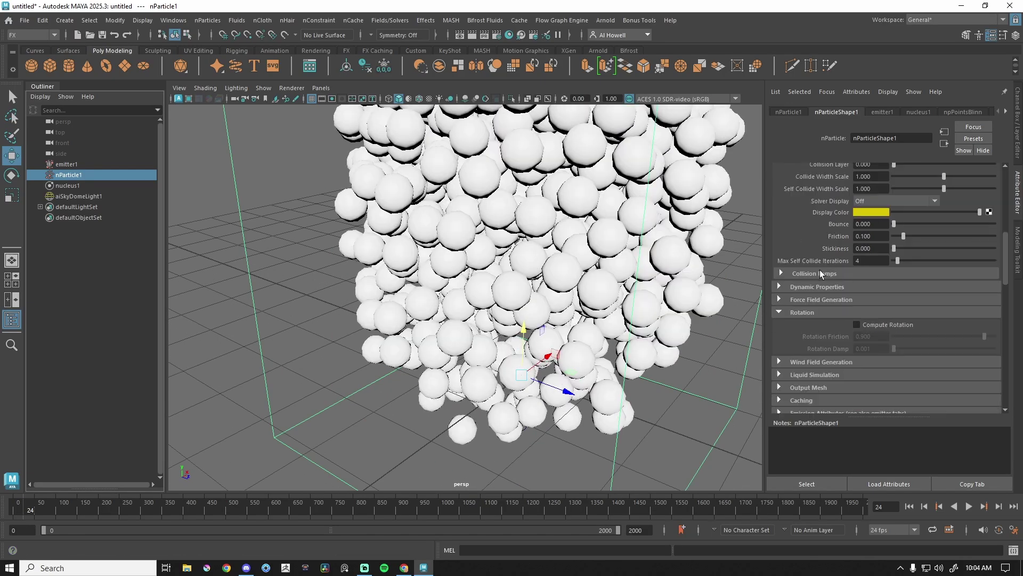
pyautogui.click(794, 288)
pyautogui.scroll(-3, 794, 284)
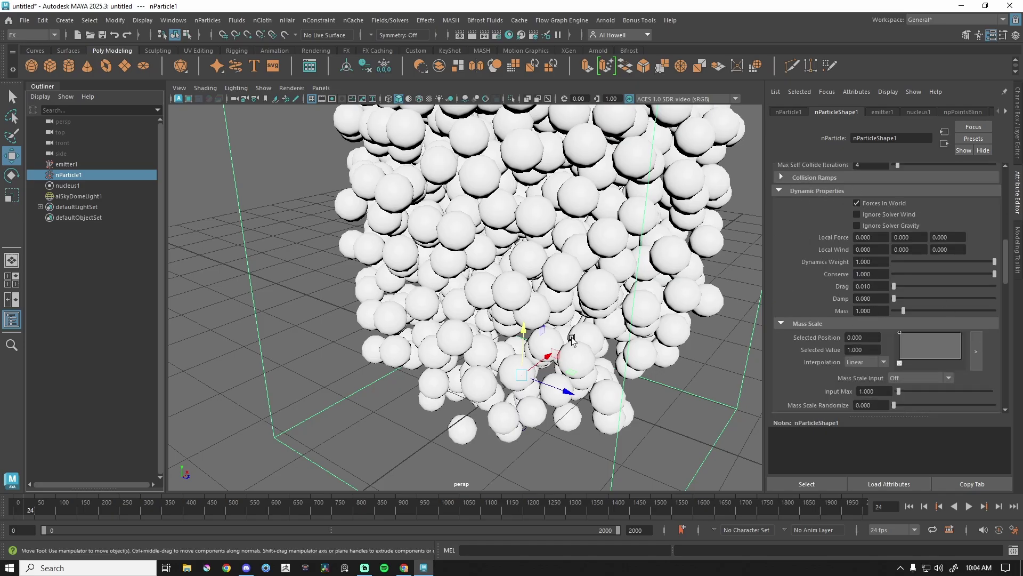
pyautogui.press('f')
pyautogui.click(910, 507)
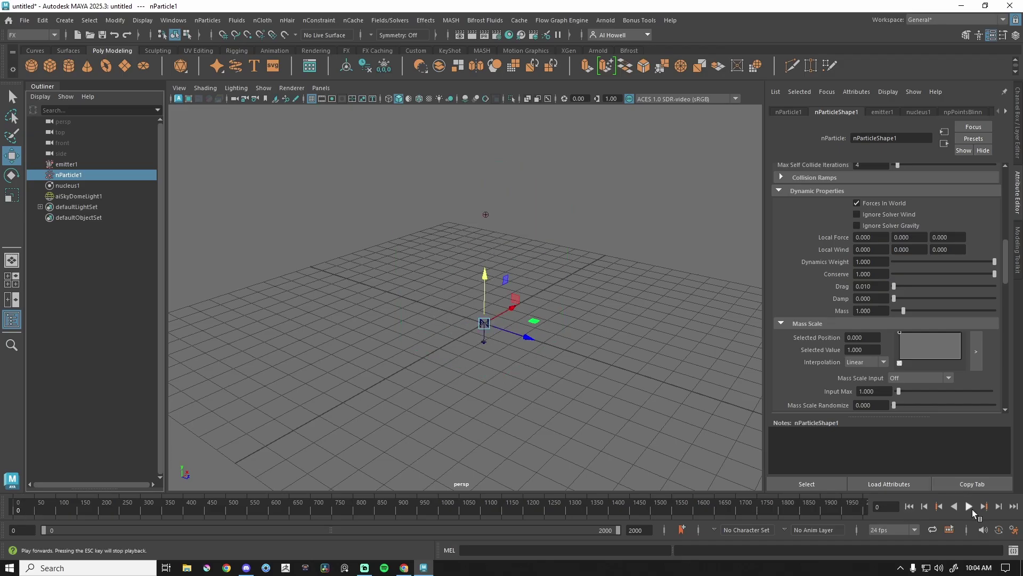
pyautogui.click(971, 507)
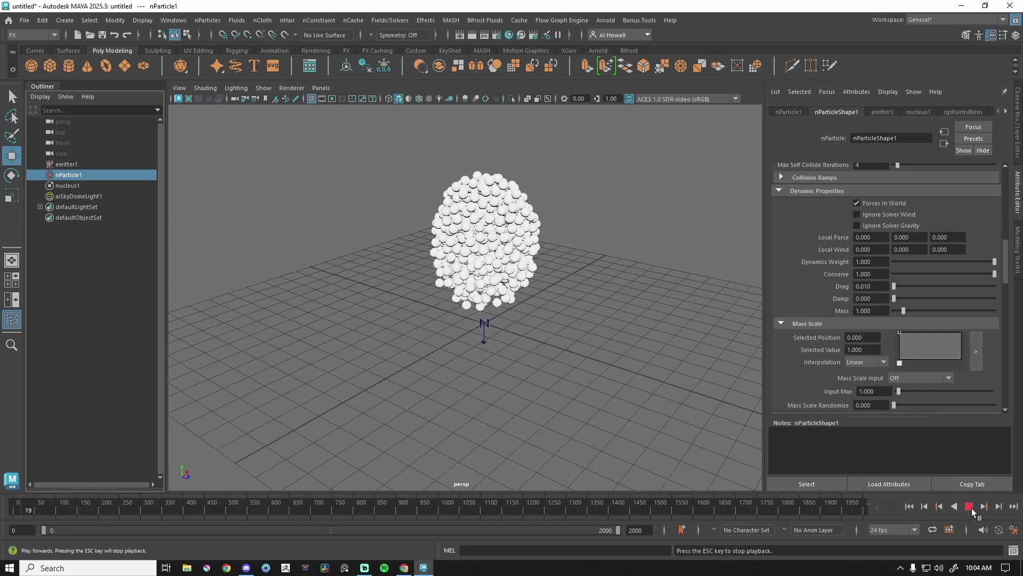
# Set nParticle1's Mass to 100 and play the simulation to see its effect on the falling spheres.
pyautogui.click(880, 309)
pyautogui.write('1')
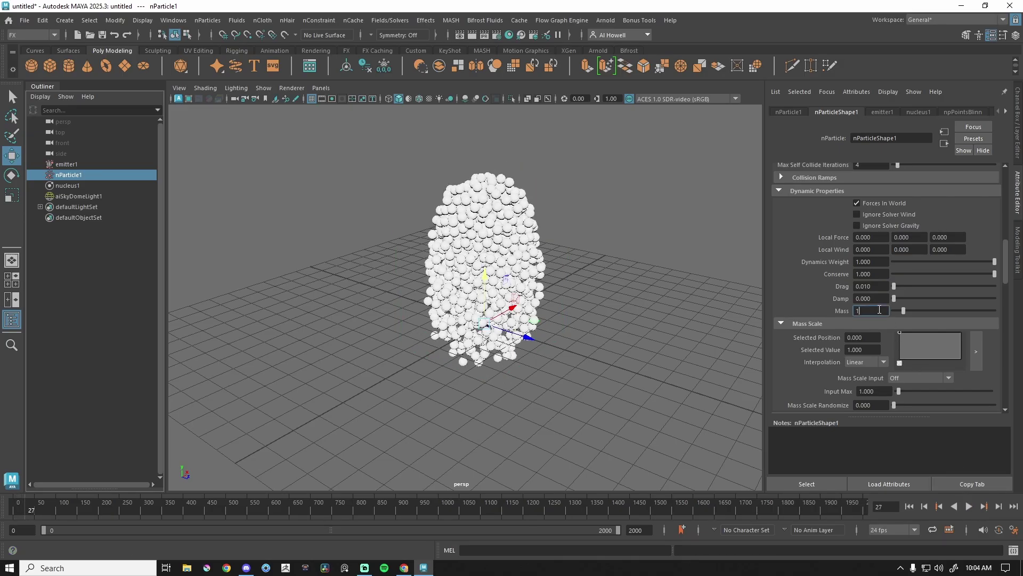
pyautogui.write('00')
pyautogui.press('Return')
pyautogui.click(967, 508)
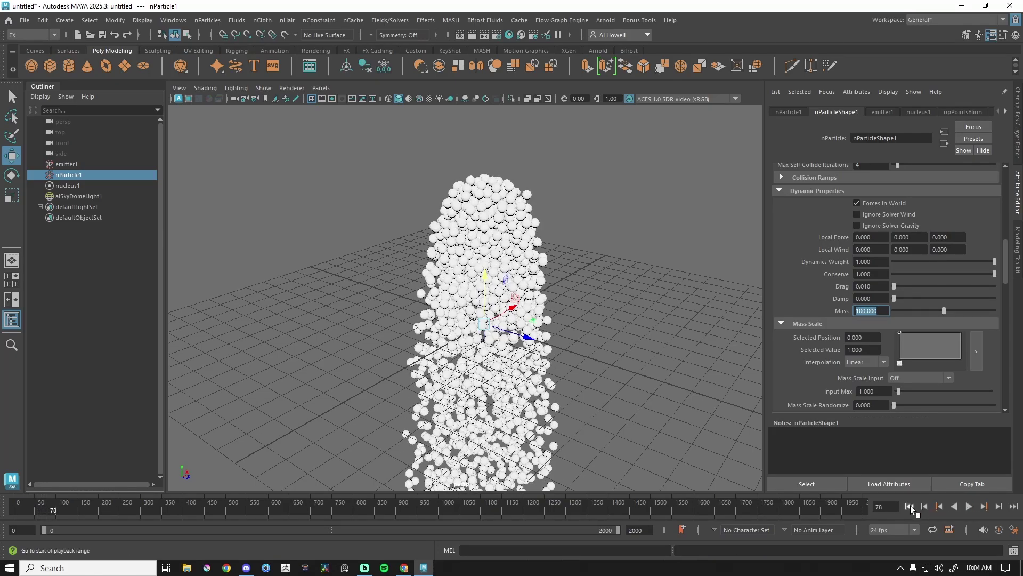
# Set nParticle1's Mass to 0.01, play the simulation to judge the effect and return to the first frame.
pyautogui.click(880, 311)
pyautogui.write('.0')
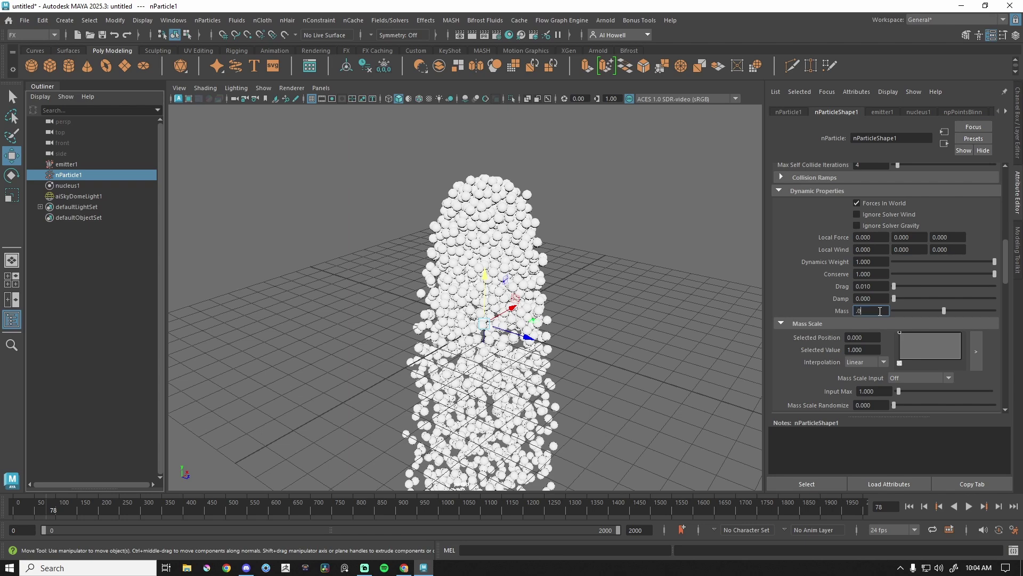
pyautogui.write('1')
pyautogui.press('Return')
pyautogui.hotkey('alt', 'shift', 'v')
pyautogui.hotkey('alt', 'v')
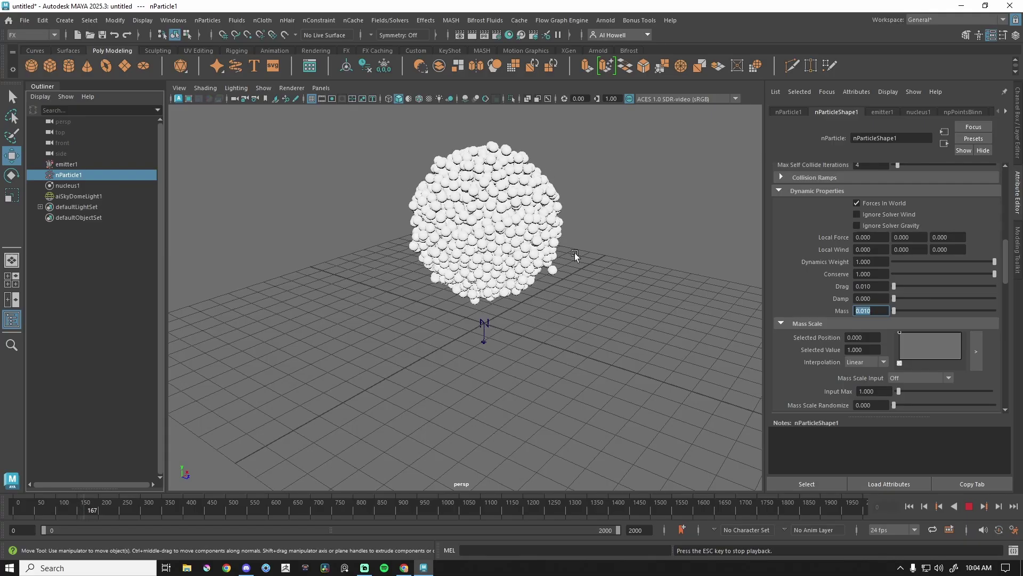
pyautogui.click(969, 507)
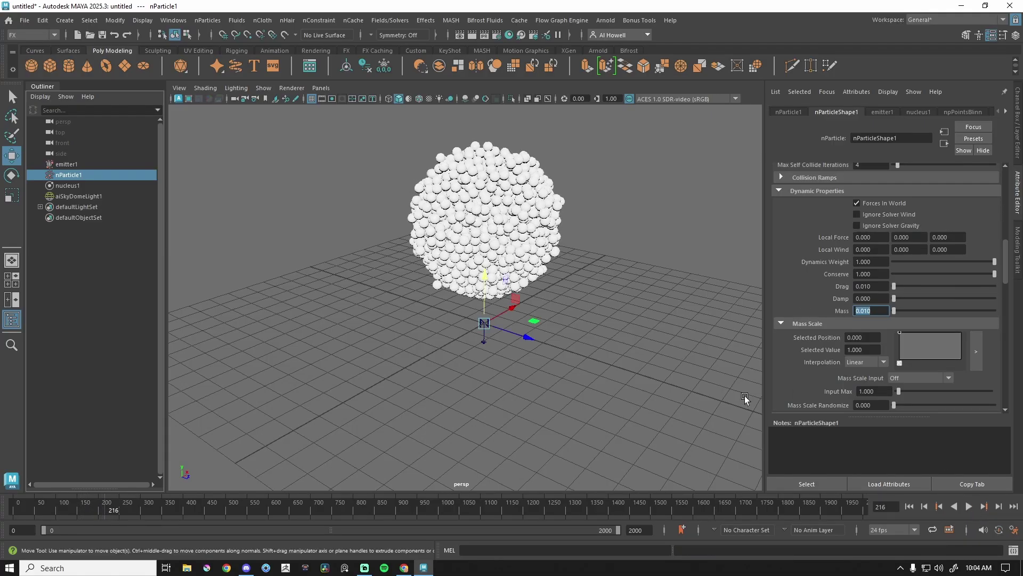
pyautogui.scroll(-5, 899, 305)
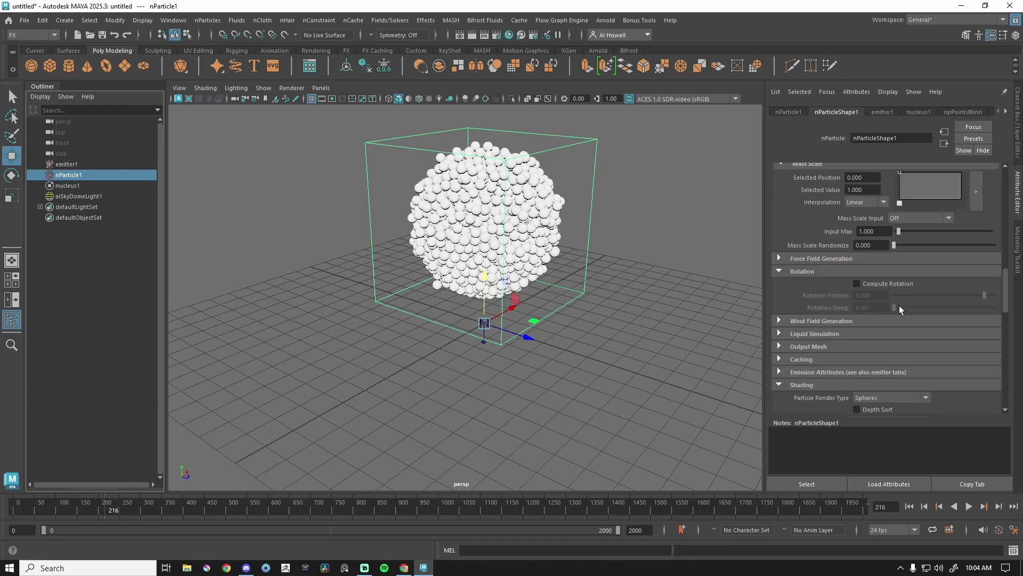
pyautogui.scroll(-2, 865, 296)
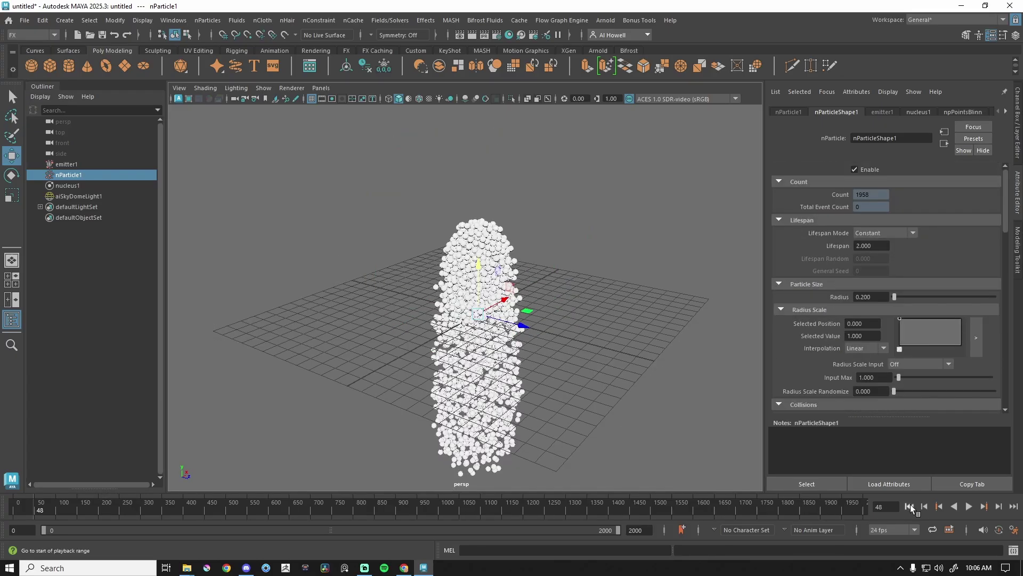
pyautogui.click(909, 506)
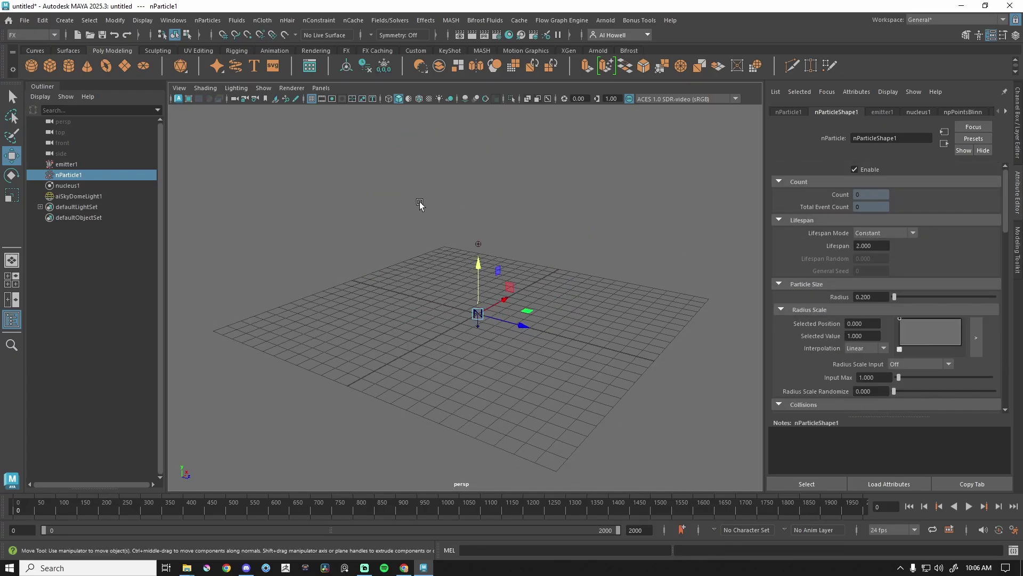
# Create a polygon plane at the origin and scale it uniformly to about 18 as a floor.
pyautogui.click(130, 67)
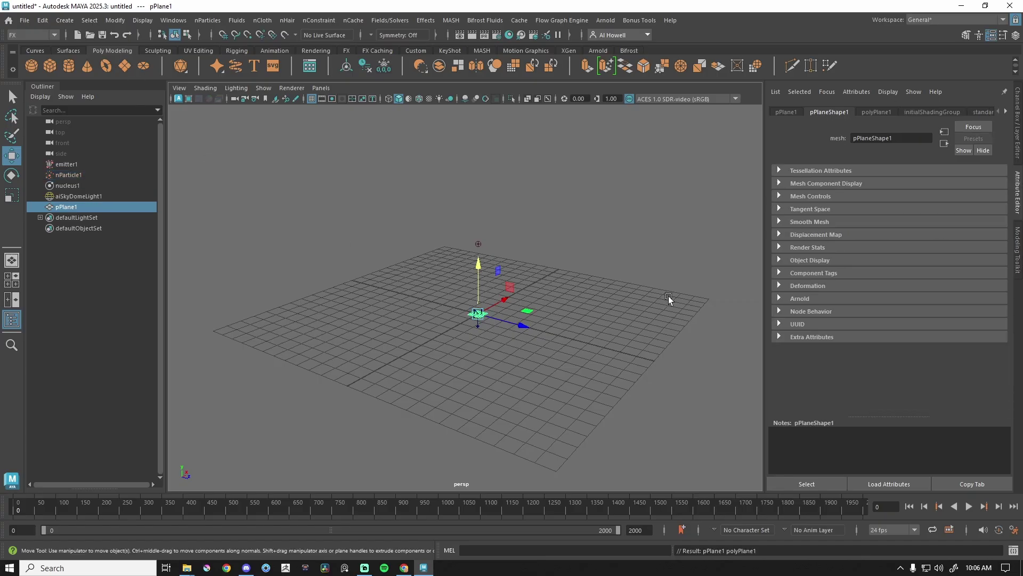
pyautogui.press('r')
pyautogui.moveTo(478, 314); pyautogui.dragTo(655, 347)
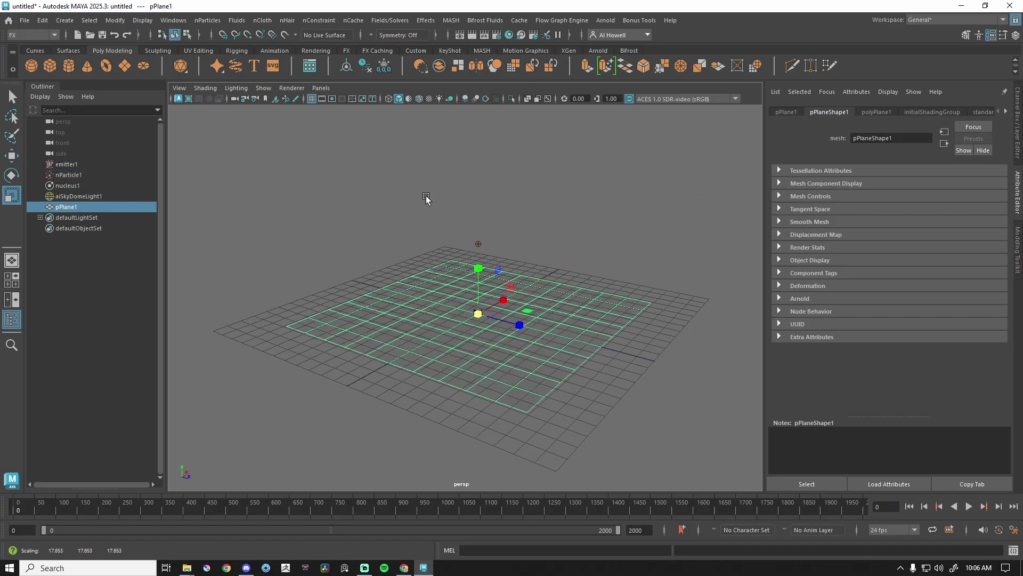
# Raise emitter1 straight up above the plane to a Translate Y of about 8.6.
pyautogui.click(82, 165)
pyautogui.press('w')
pyautogui.click(481, 215)
pyautogui.moveTo(482, 215); pyautogui.dragTo(481, 163)
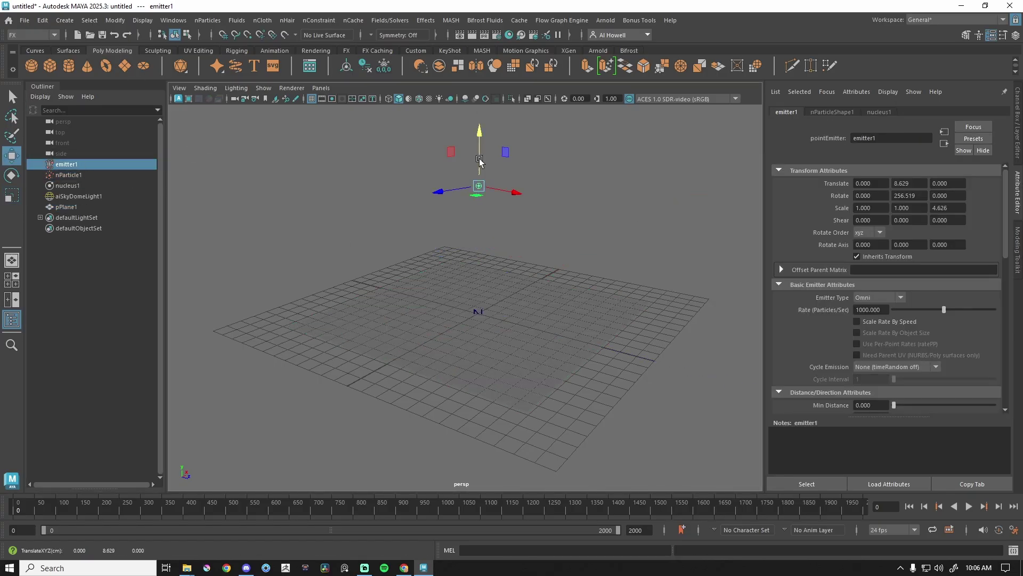
# Select the plane and play the simulation to check how the falling particles behave at its surface.
pyautogui.click(452, 266)
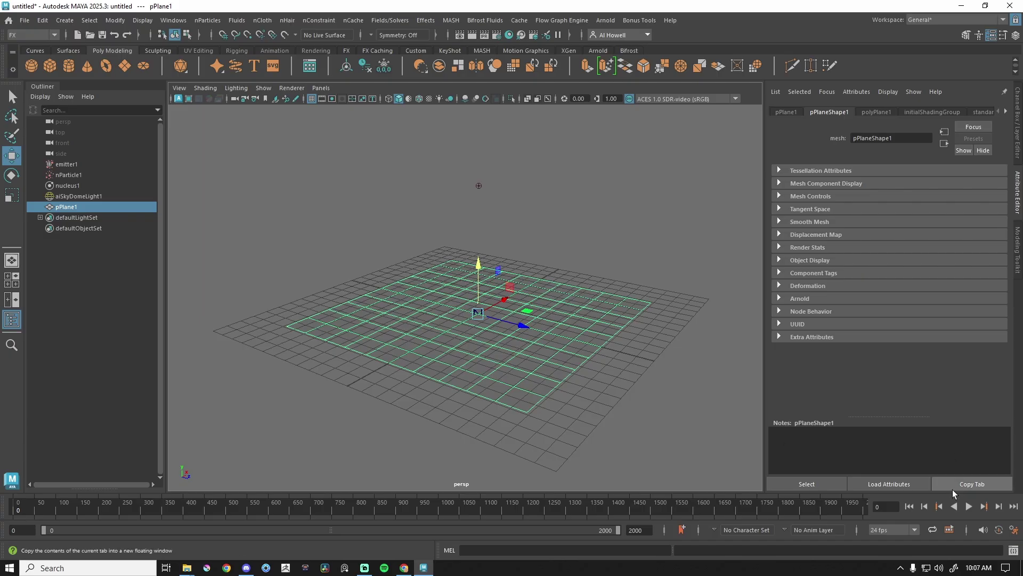
pyautogui.click(969, 506)
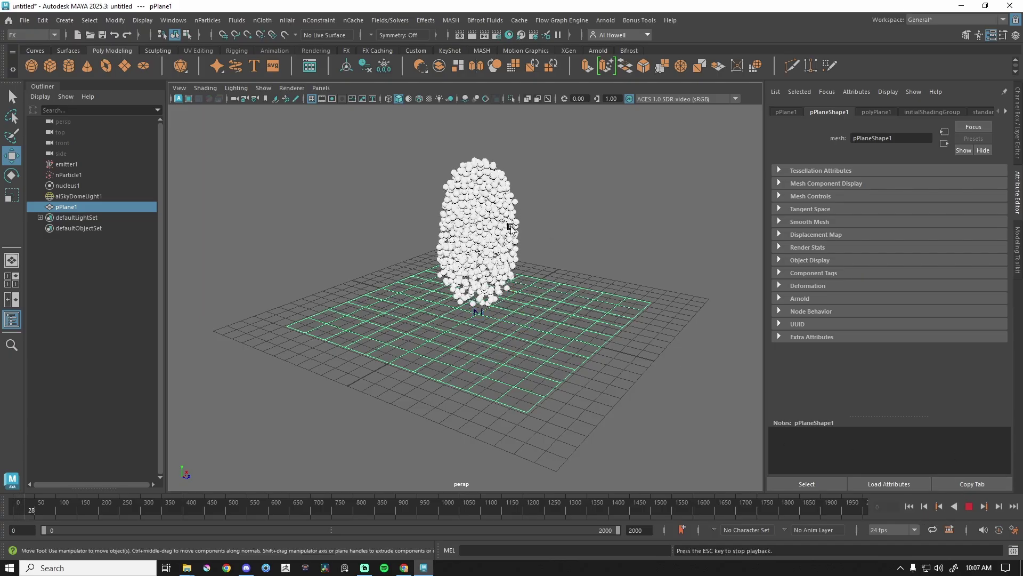
pyautogui.click(970, 506)
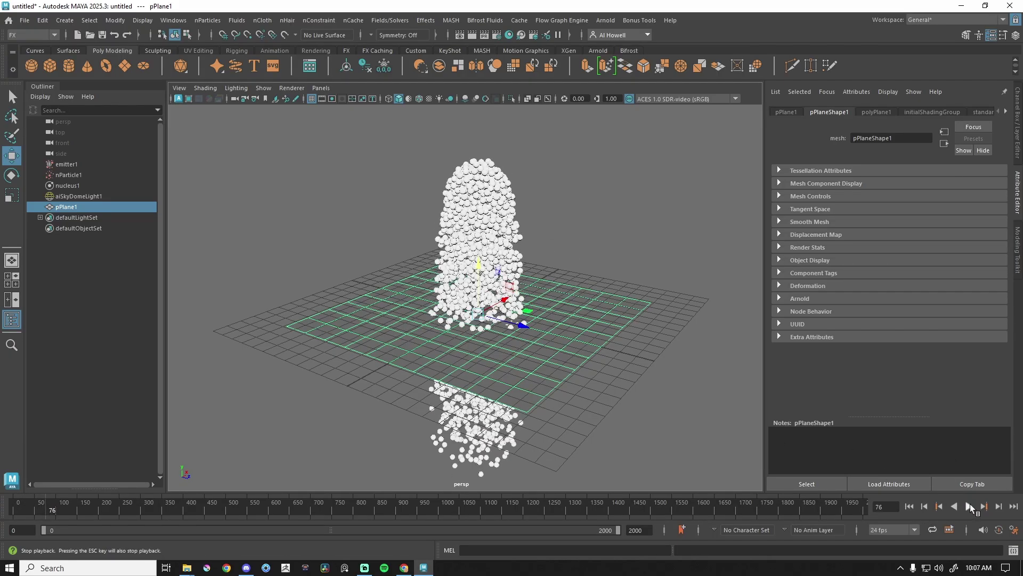
# Make the plane a passive collider and replay the simulation from the first frame to inspect the collision.
pyautogui.click(261, 20)
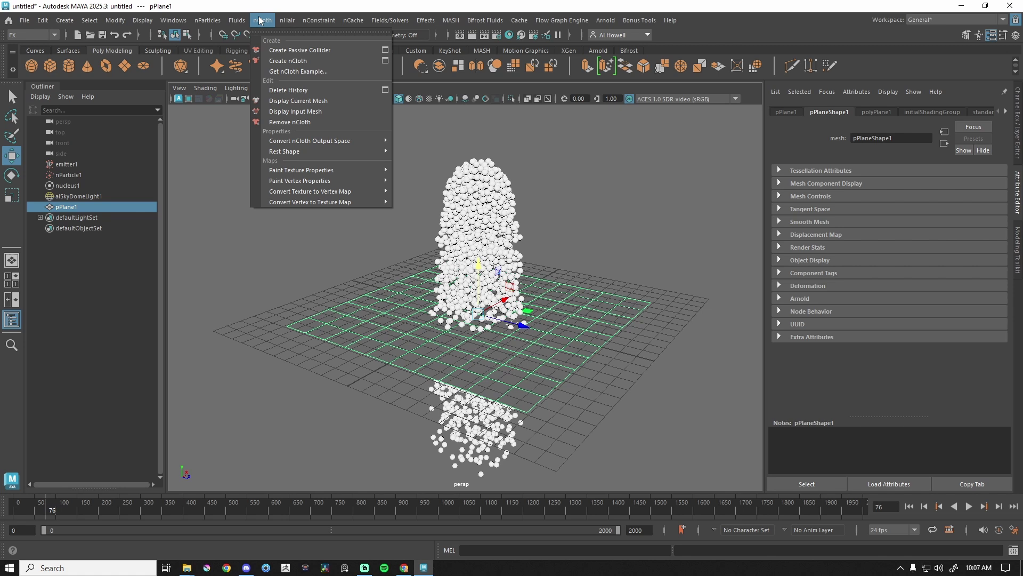
pyautogui.click(296, 50)
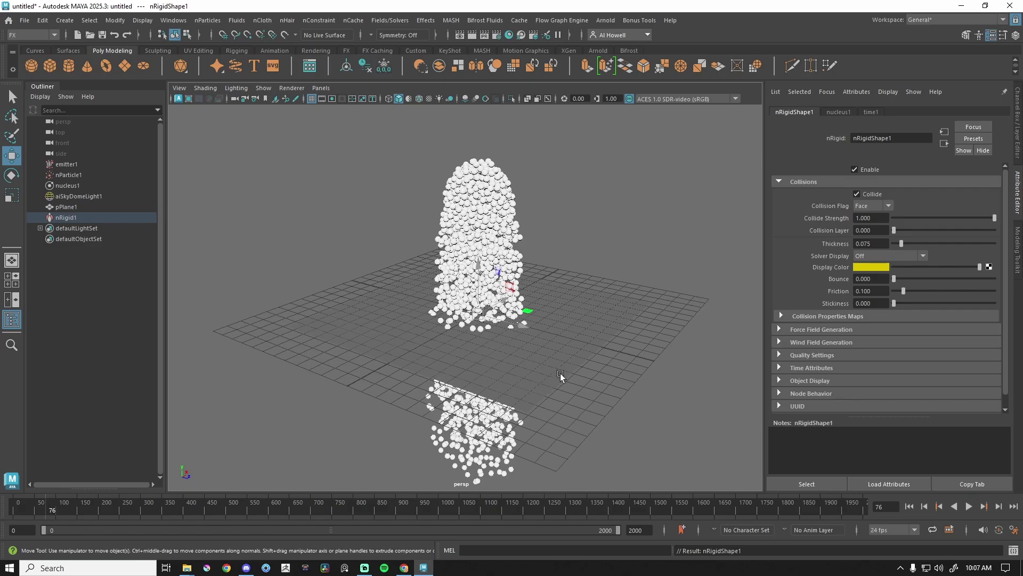
pyautogui.click(909, 506)
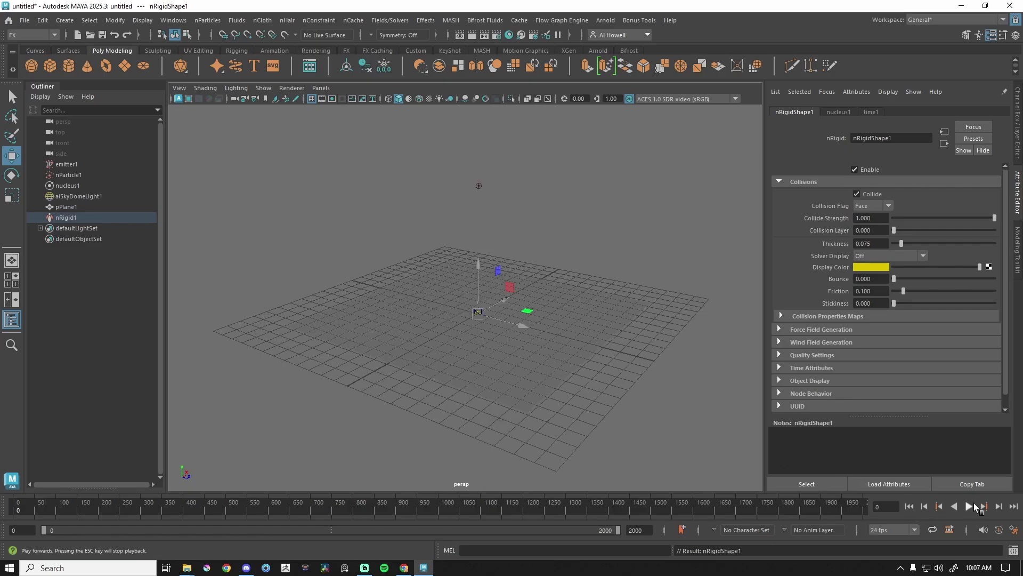
pyautogui.click(969, 506)
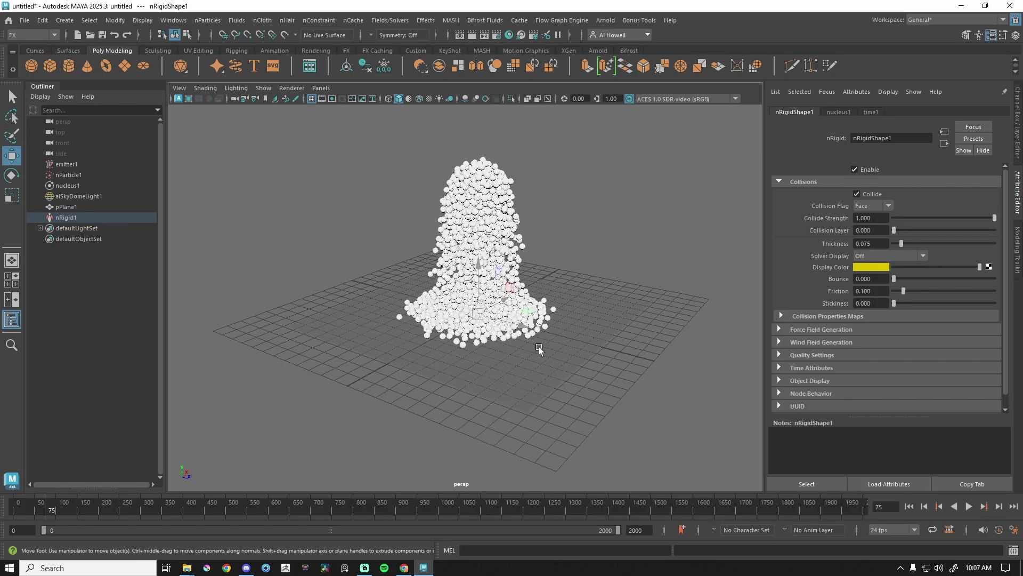
pyautogui.scroll(2, 540, 349)
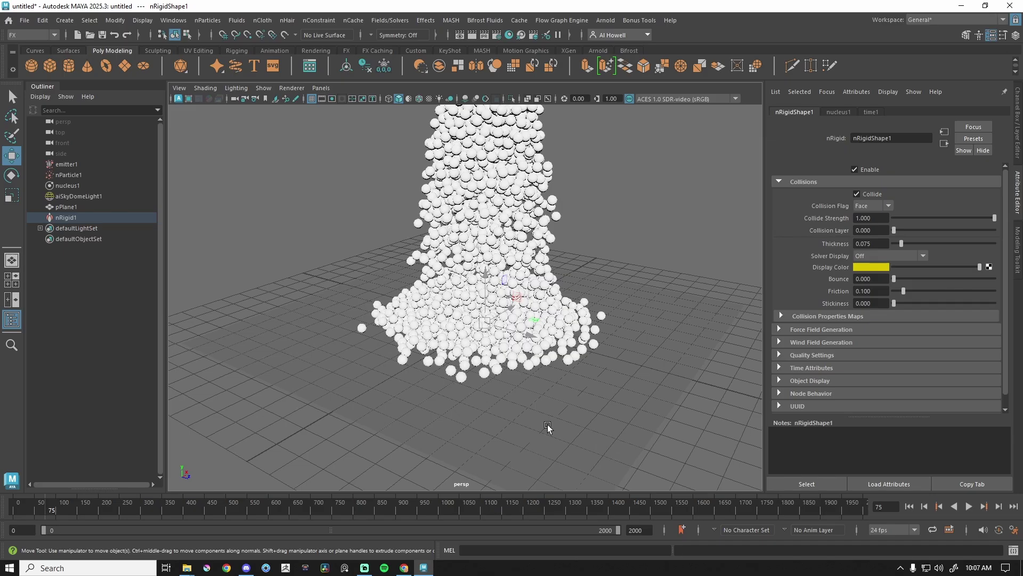
# Turn off Self Collide for nParticle1 and replay the simulation from the first frame.
pyautogui.click(68, 175)
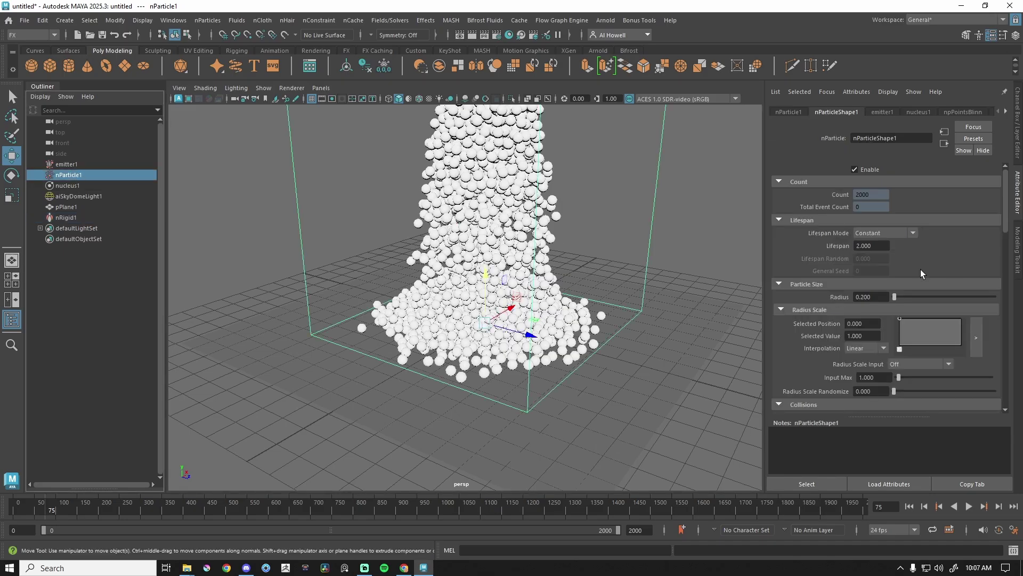
pyautogui.scroll(-3, 857, 297)
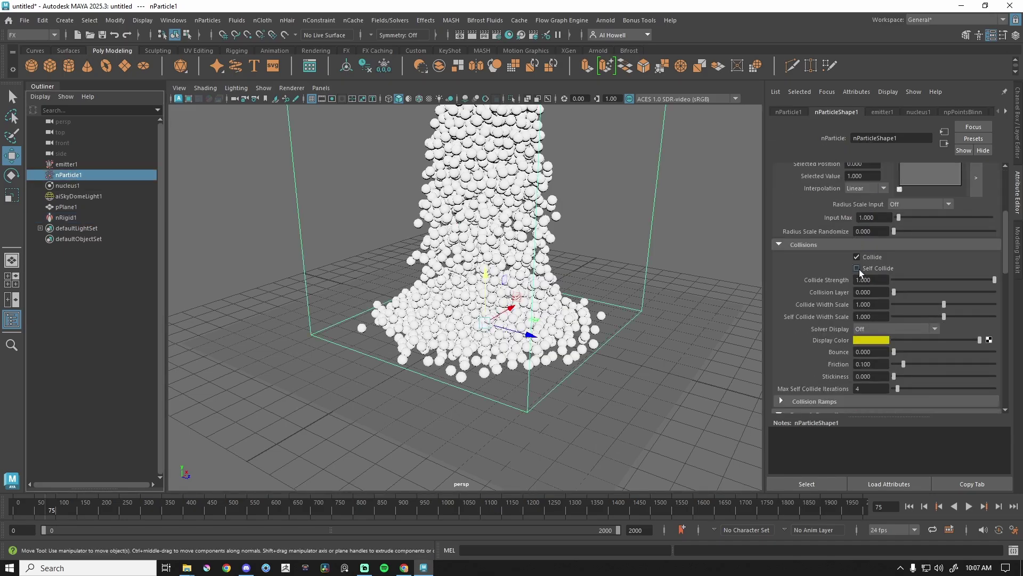
pyautogui.click(909, 506)
pyautogui.click(969, 507)
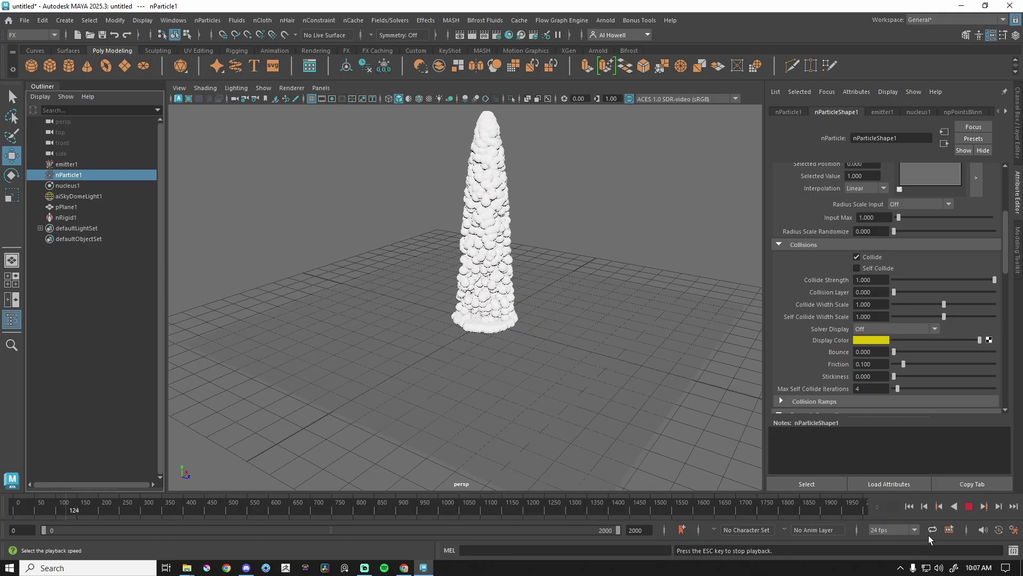
pyautogui.press('Escape')
# Turn nParticle1's Self Collide back on and replay the simulation from the first frame.
pyautogui.click(858, 268)
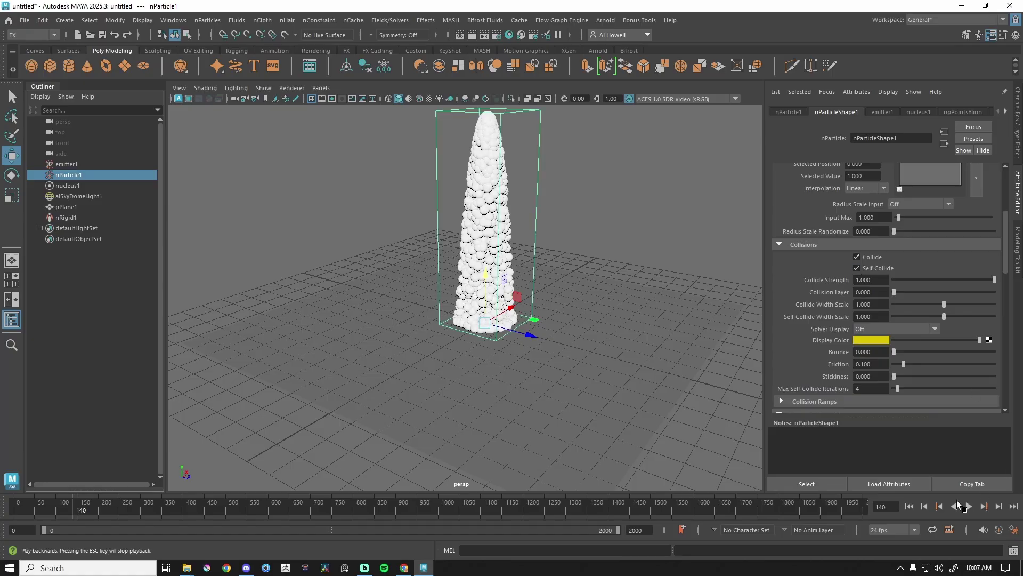
pyautogui.click(910, 506)
pyautogui.click(969, 507)
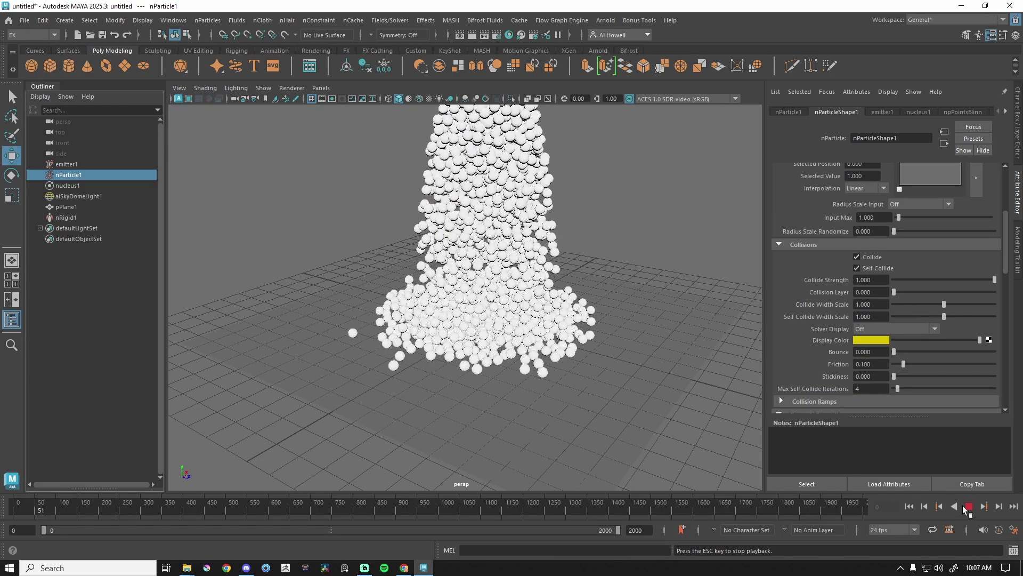
pyautogui.press('Escape')
# Set emitter1's Rate to 100 particles per second, scale the collider plane down and play the simulation.
pyautogui.click(65, 164)
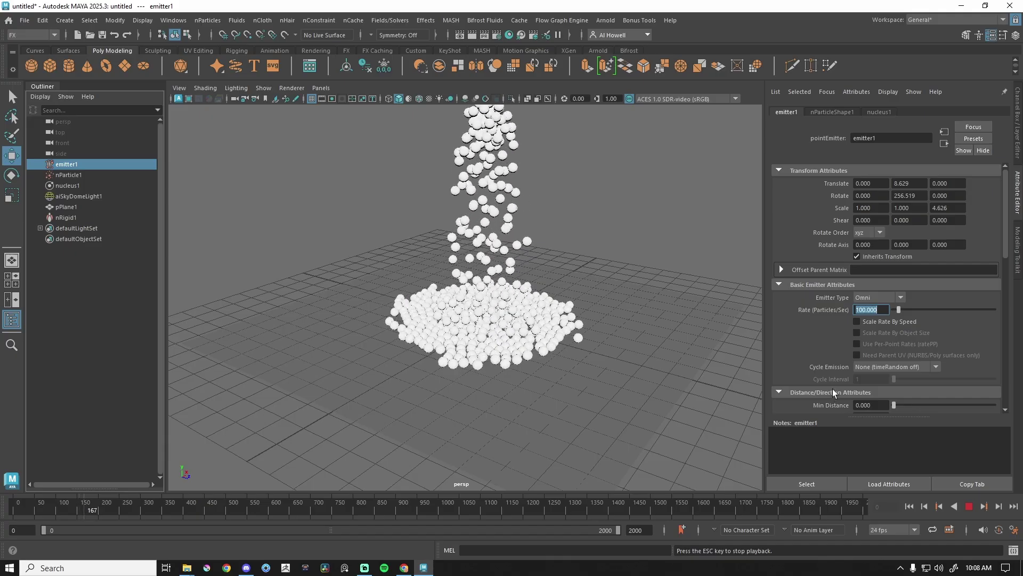
pyautogui.click(970, 507)
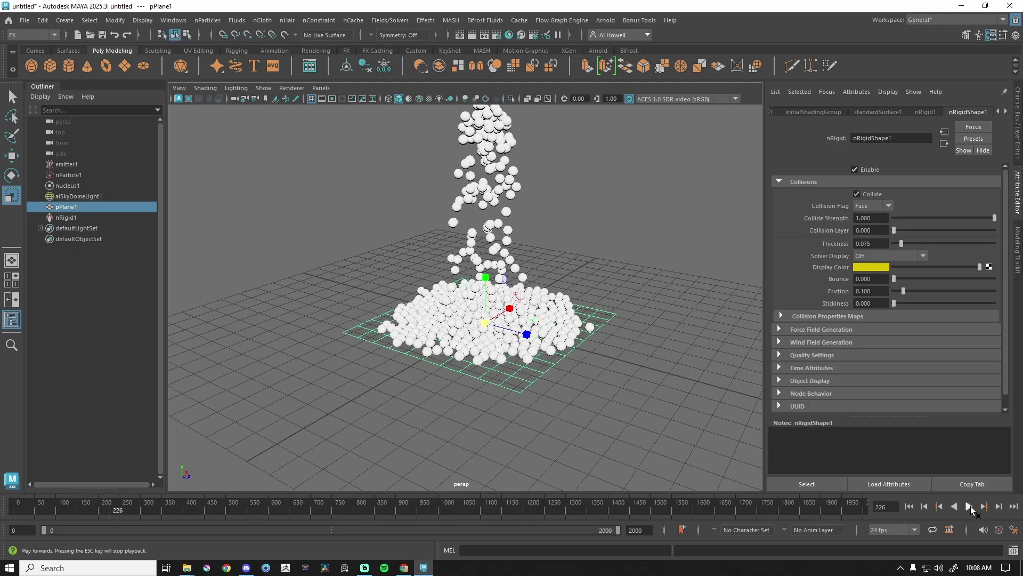
pyautogui.click(969, 506)
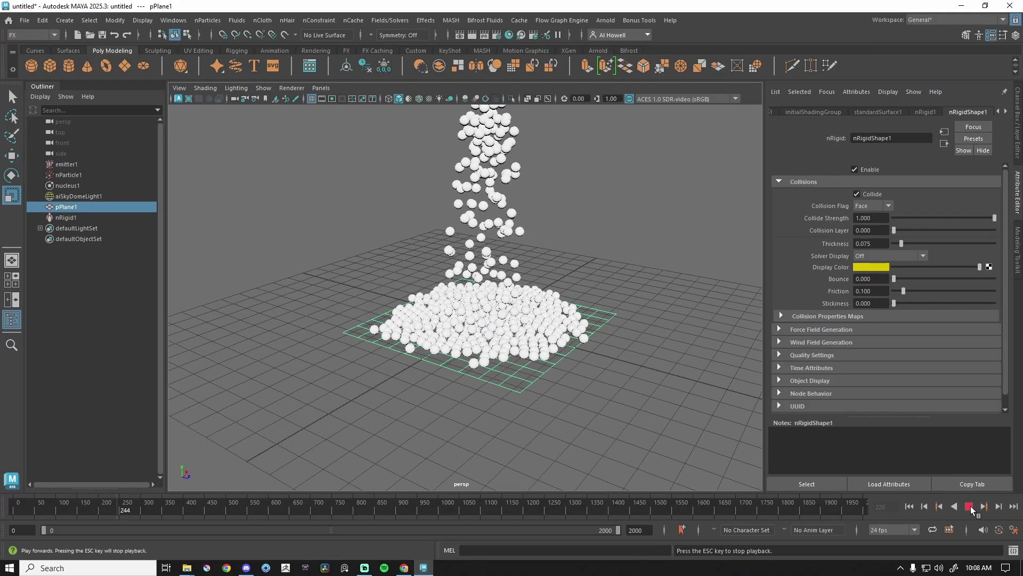
pyautogui.click(969, 506)
# Set nParticle1's Lifespan to 6 and replay the simulation from the first frame.
pyautogui.click(80, 175)
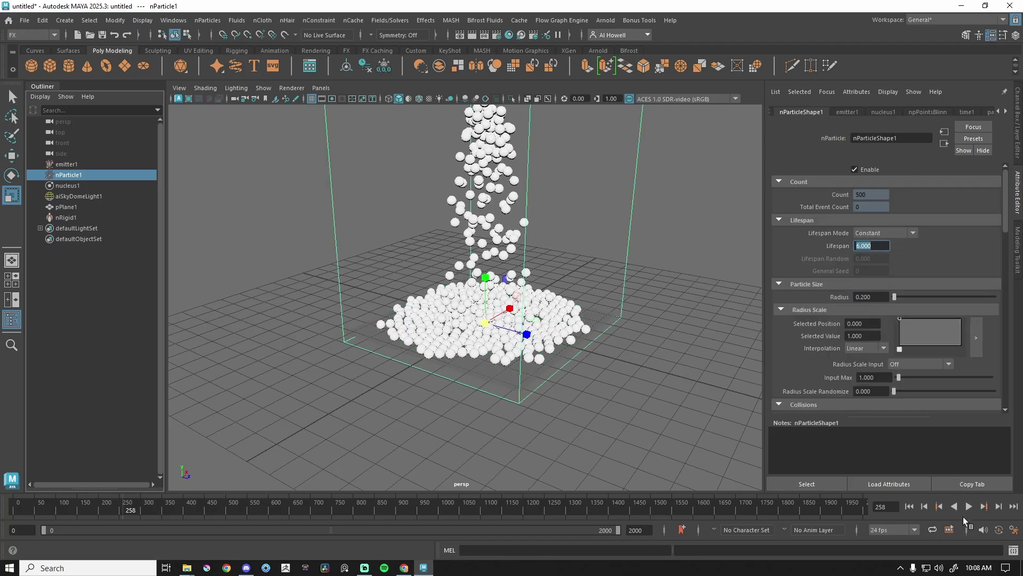
pyautogui.click(909, 507)
pyautogui.click(969, 506)
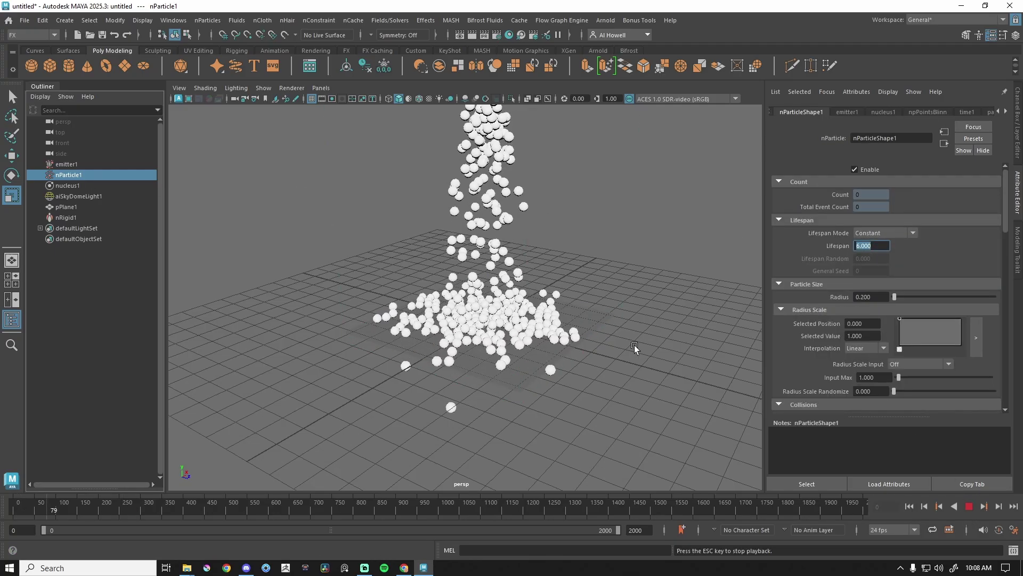
pyautogui.click(969, 507)
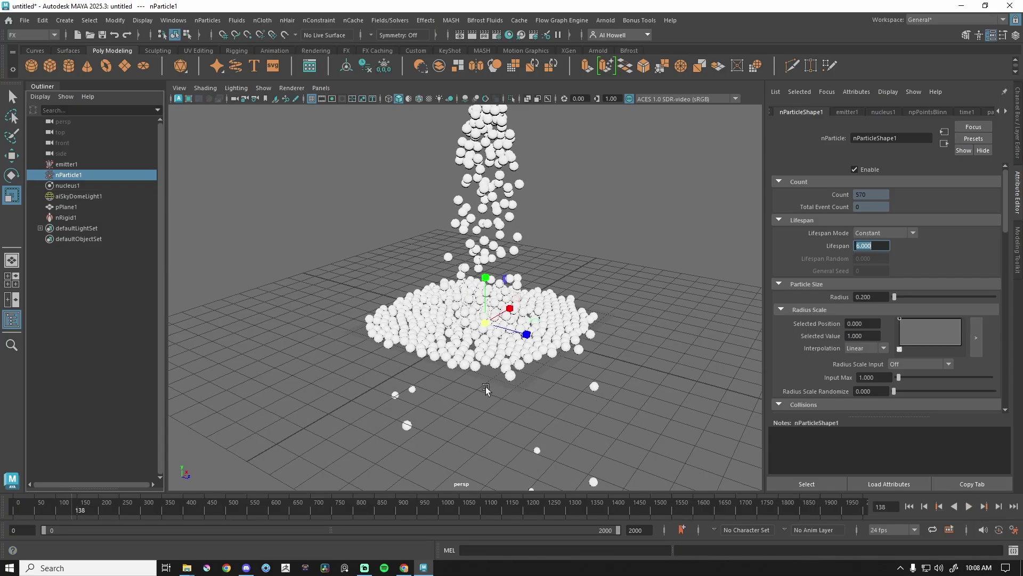
# Set nParticle1's Stickiness to 2 and replay the simulation, viewing the particle pile from several angles.
pyautogui.click(72, 173)
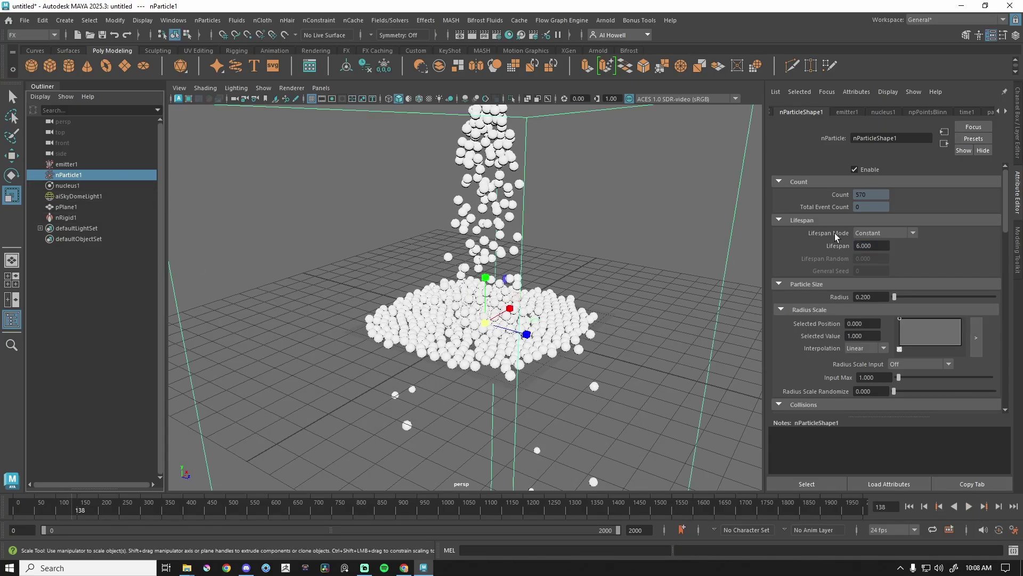
pyautogui.scroll(-5, 901, 311)
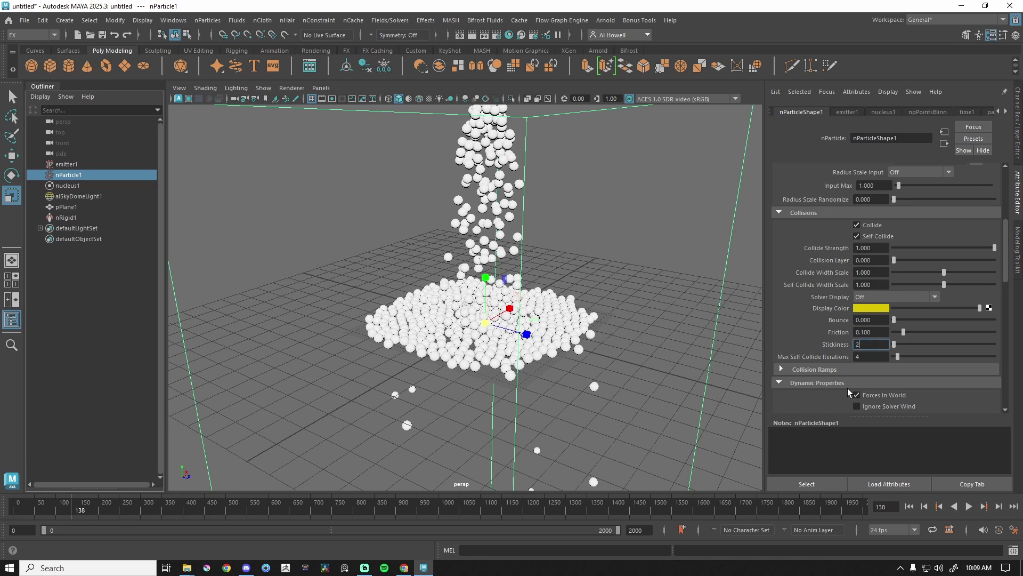
pyautogui.write('2')
pyautogui.press('Return')
pyautogui.click(910, 506)
pyautogui.click(969, 506)
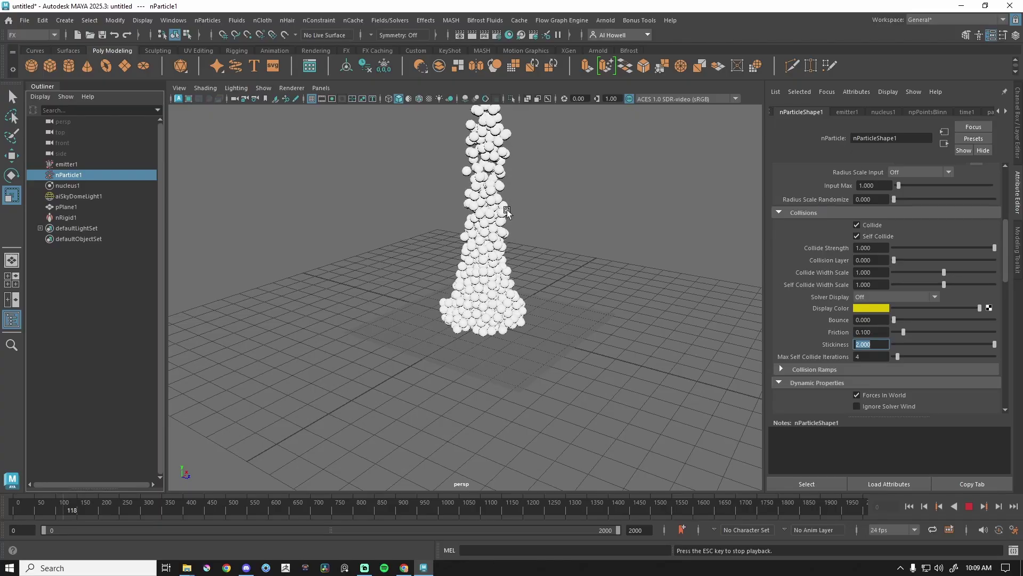
pyautogui.keyDown('alt'); pyautogui.moveTo(641, 306); pyautogui.dragTo(590, 314); pyautogui.keyUp('alt')
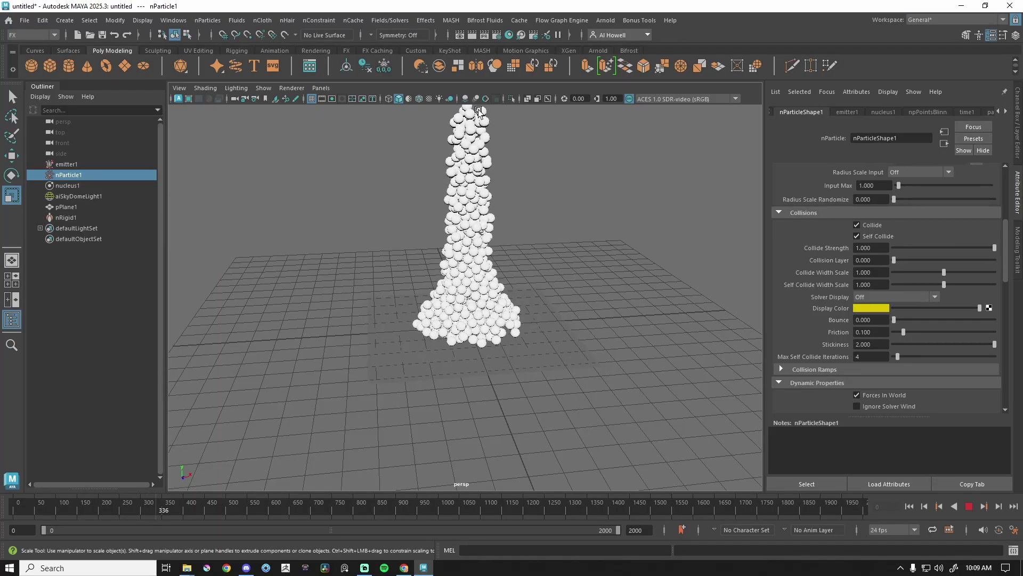
pyautogui.keyDown('alt'); pyautogui.moveTo(383, 264); pyautogui.dragTo(464, 278); pyautogui.keyUp('alt')
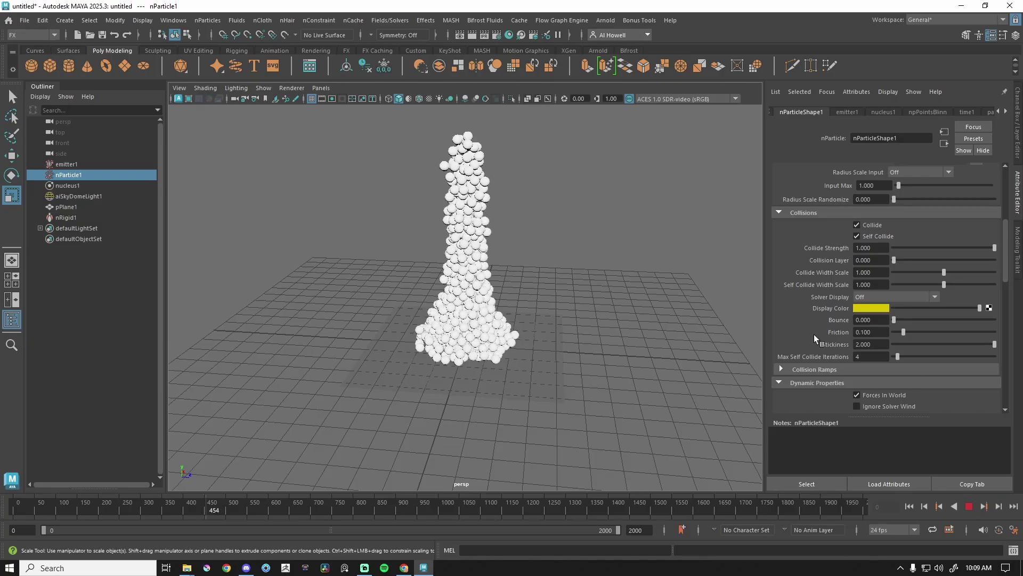
pyautogui.click(970, 505)
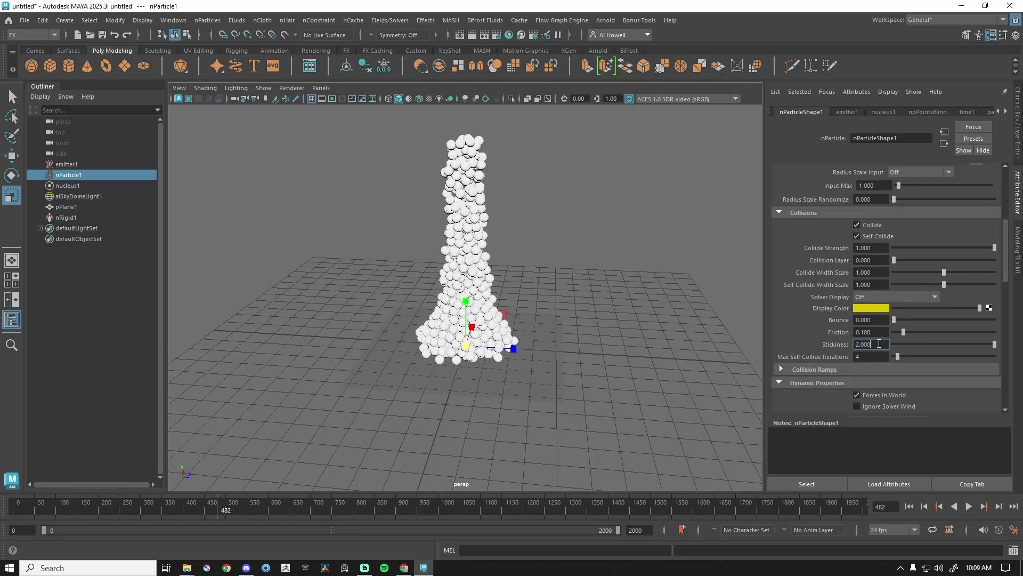
# Try a Stickiness of 4 on nParticle1 by replaying the simulation, and reset the Stickiness to 0.
pyautogui.write('4')
pyautogui.press('Return')
pyautogui.click(910, 506)
pyautogui.click(969, 506)
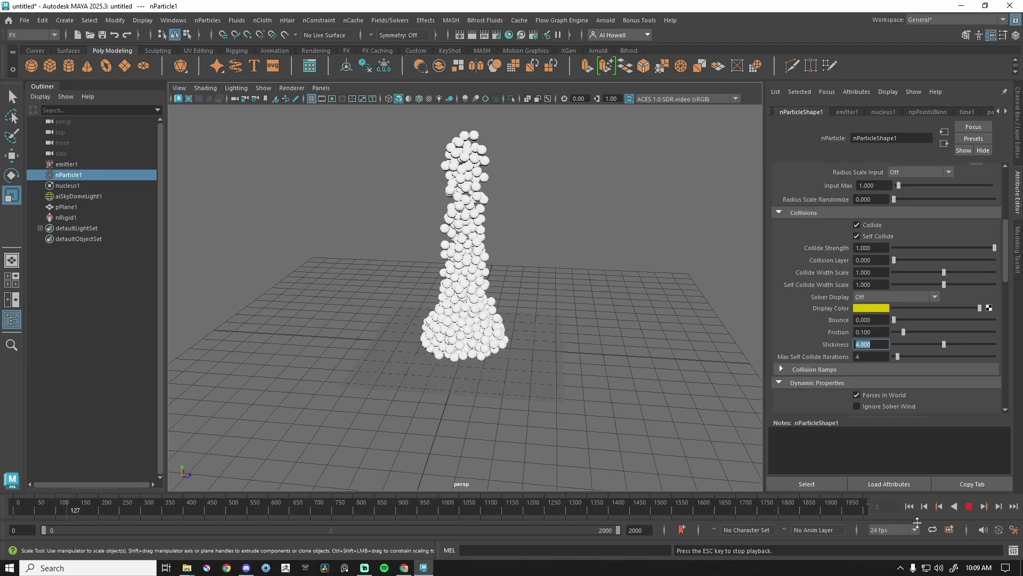
pyautogui.click(969, 506)
pyautogui.write('0')
pyautogui.press('Return')
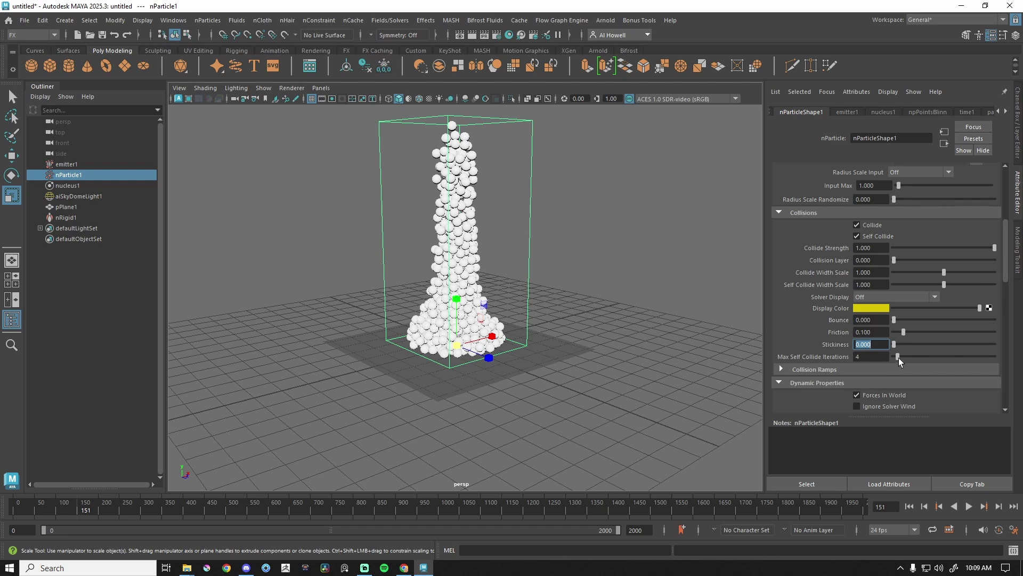
# Rotate the collider plane into a steep slope and play the simulation from the first frame.
pyautogui.click(910, 507)
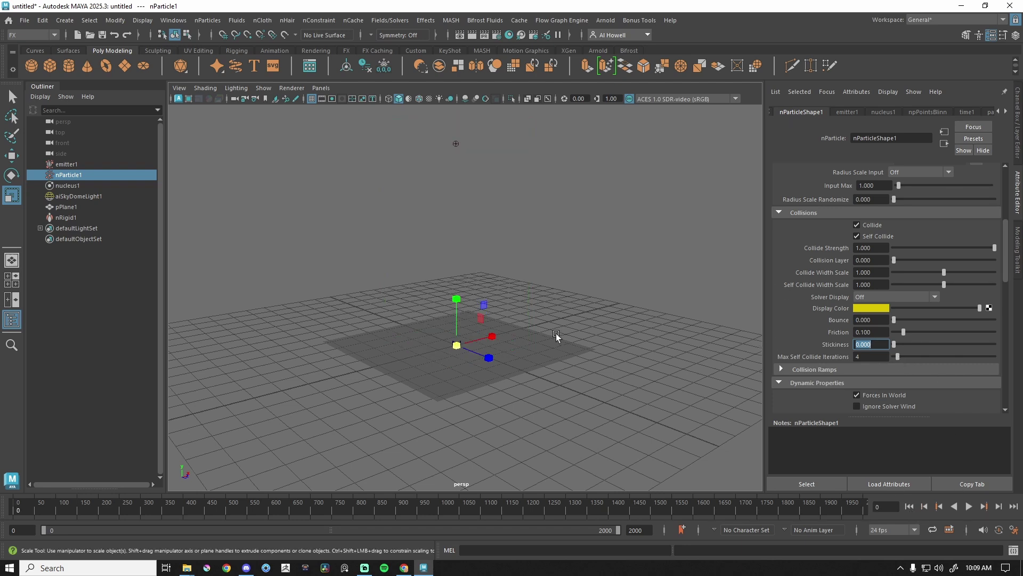
pyautogui.click(405, 343)
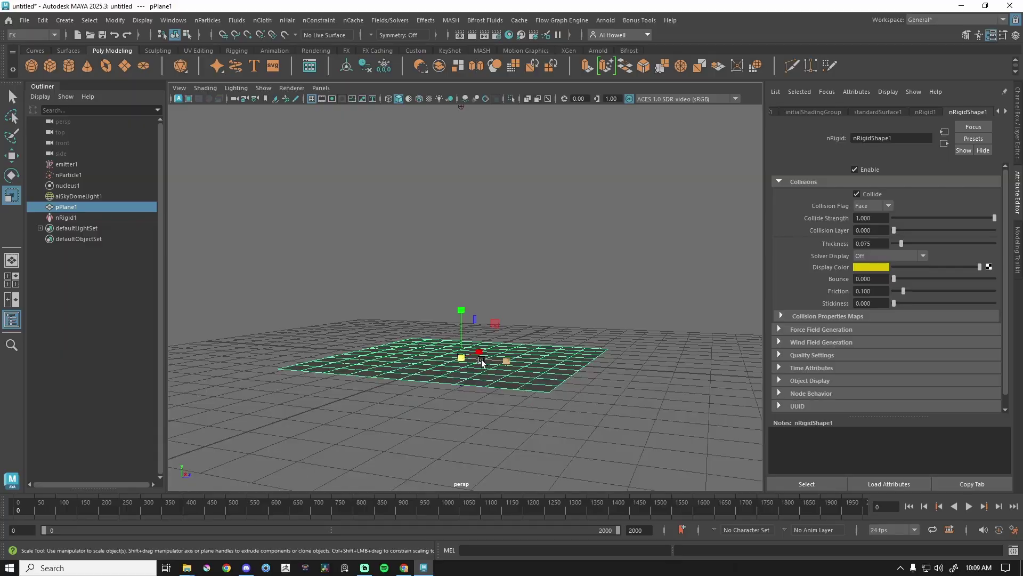
pyautogui.press('e')
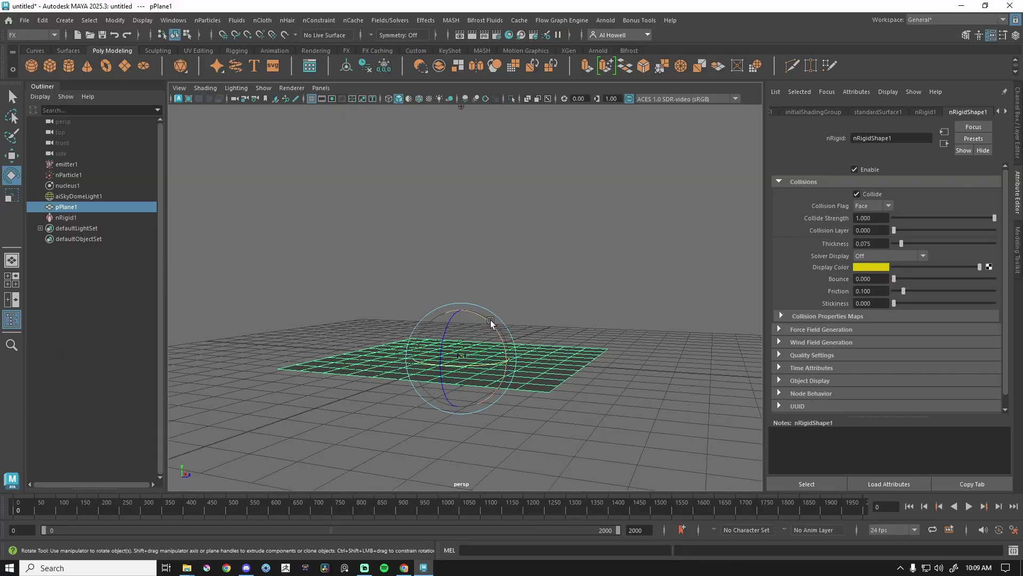
pyautogui.moveTo(491, 321); pyautogui.dragTo(511, 349)
pyautogui.click(968, 506)
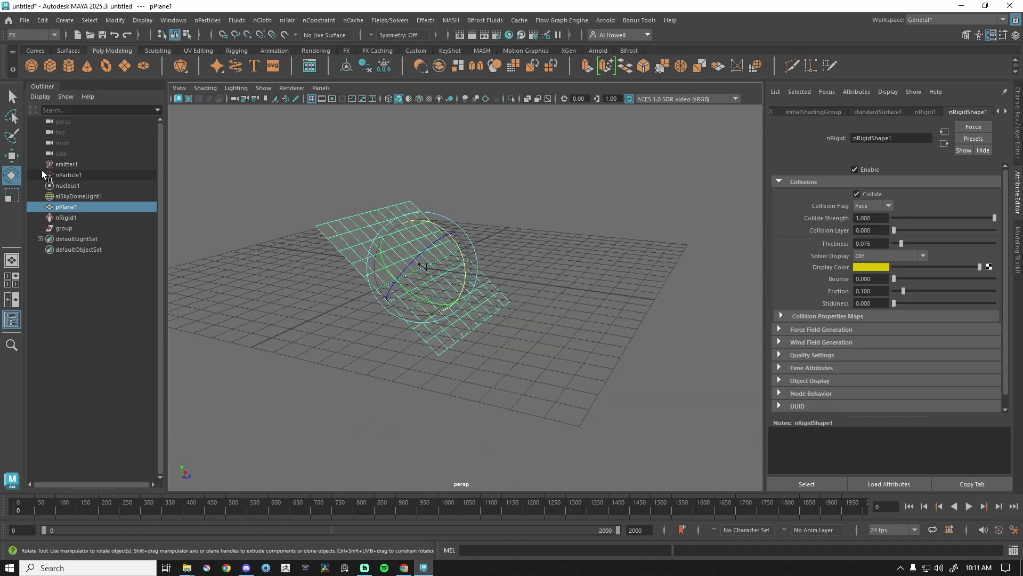
# Create a Turbulence field that affects nParticle1.
pyautogui.click(73, 172)
pyautogui.scroll(-4, 530, 257)
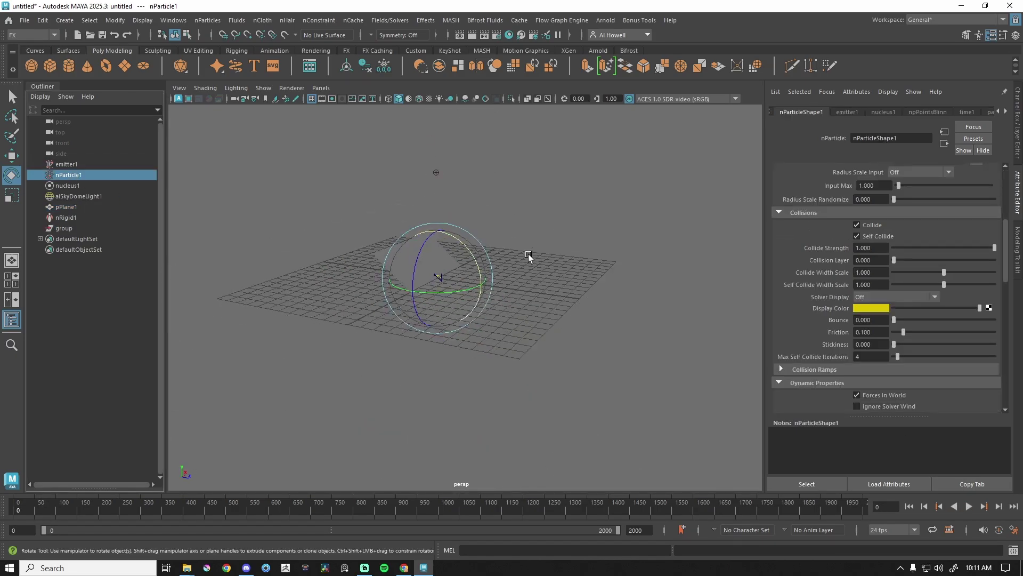
pyautogui.keyDown('alt'); pyautogui.moveTo(557, 231); pyautogui.dragTo(595, 308, button='middle'); pyautogui.keyUp('alt')
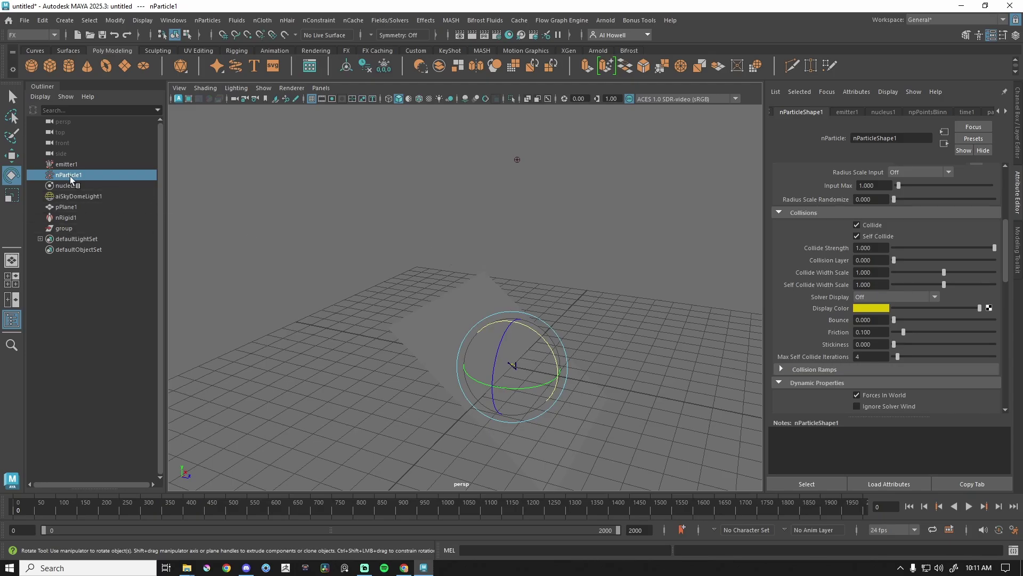
pyautogui.click(391, 20)
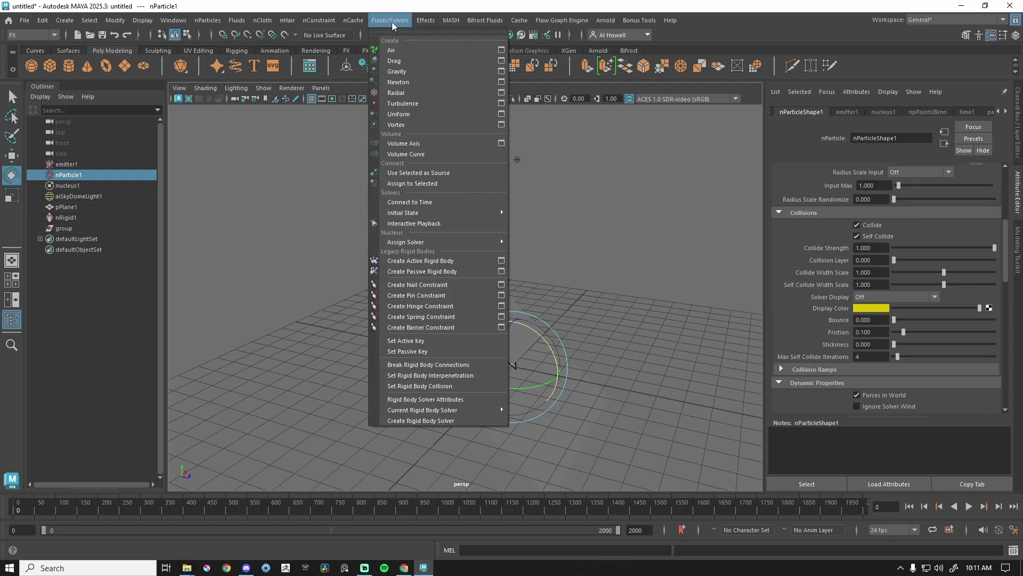
pyautogui.click(417, 104)
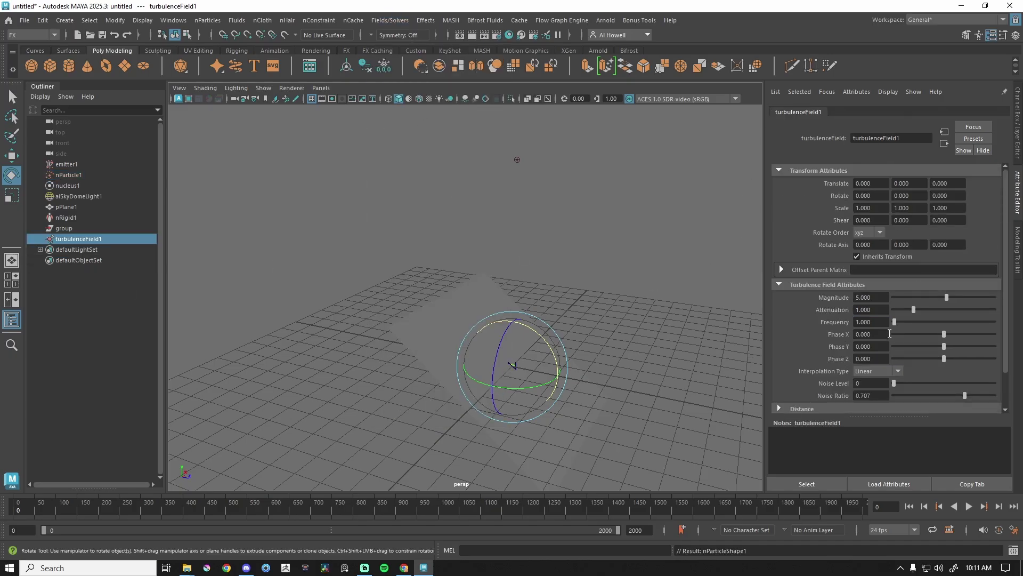
# Set turbulenceField1's Volume Shape to Sphere and scale the field uniformly to about 8.87.
pyautogui.scroll(-2, 889, 333)
pyautogui.click(824, 379)
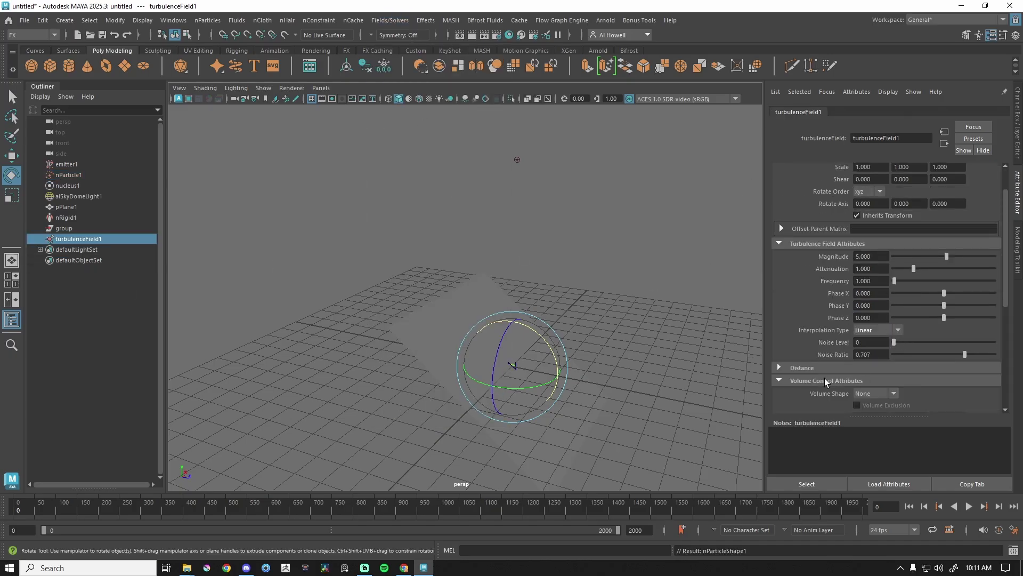
pyautogui.scroll(-3, 824, 379)
pyautogui.click(889, 328)
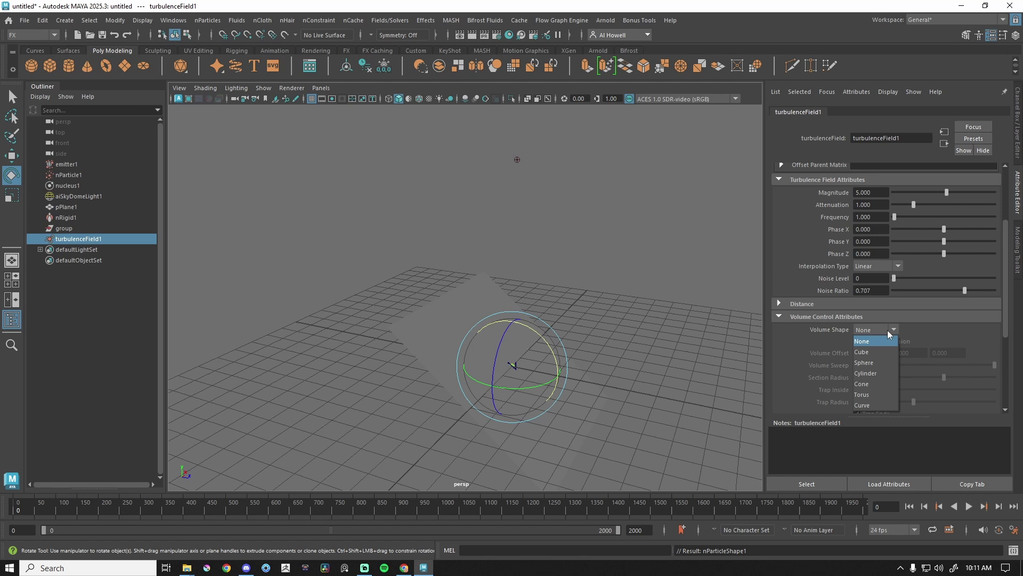
pyautogui.click(874, 363)
pyautogui.press('r')
pyautogui.moveTo(511, 369); pyautogui.dragTo(765, 300)
# Move the turbulence sphere below the sloped plane's lower edge, at about Y -3.4 and Z 7.5.
pyautogui.scroll(-6, 580, 315)
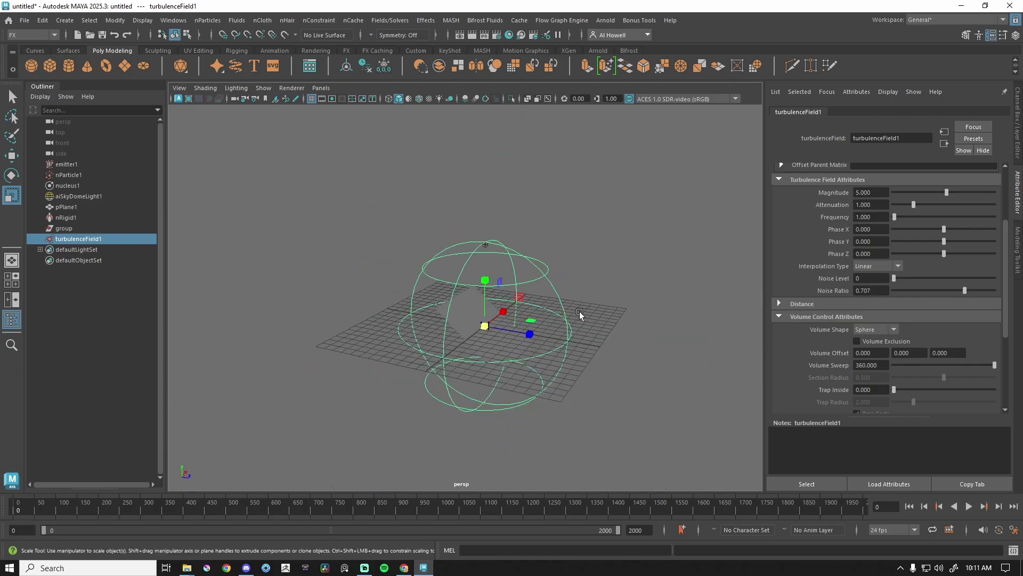
pyautogui.press('w')
pyautogui.moveTo(535, 332); pyautogui.dragTo(608, 347)
pyautogui.keyDown('alt'); pyautogui.moveTo(584, 367); pyautogui.dragTo(483, 342); pyautogui.keyUp('alt')
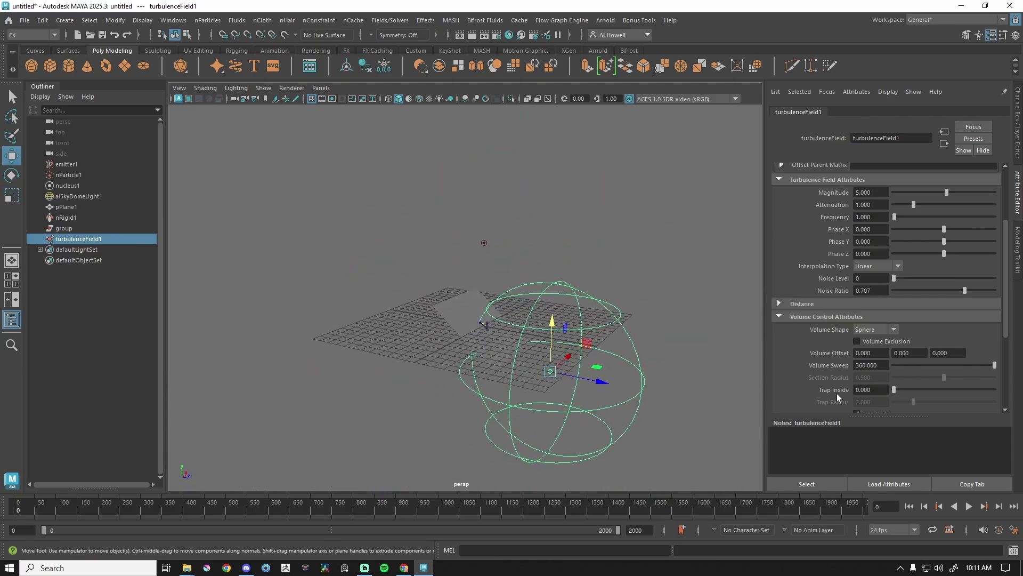
# Set the turbulence field's Magnitude to 50 and play the simulation.
pyautogui.scroll(3, 883, 234)
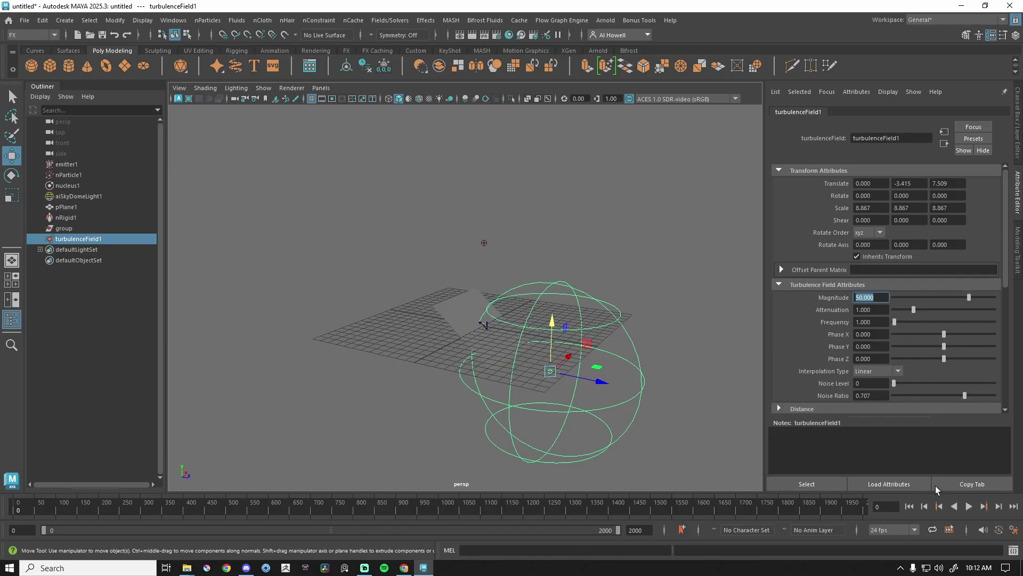
pyautogui.click(970, 506)
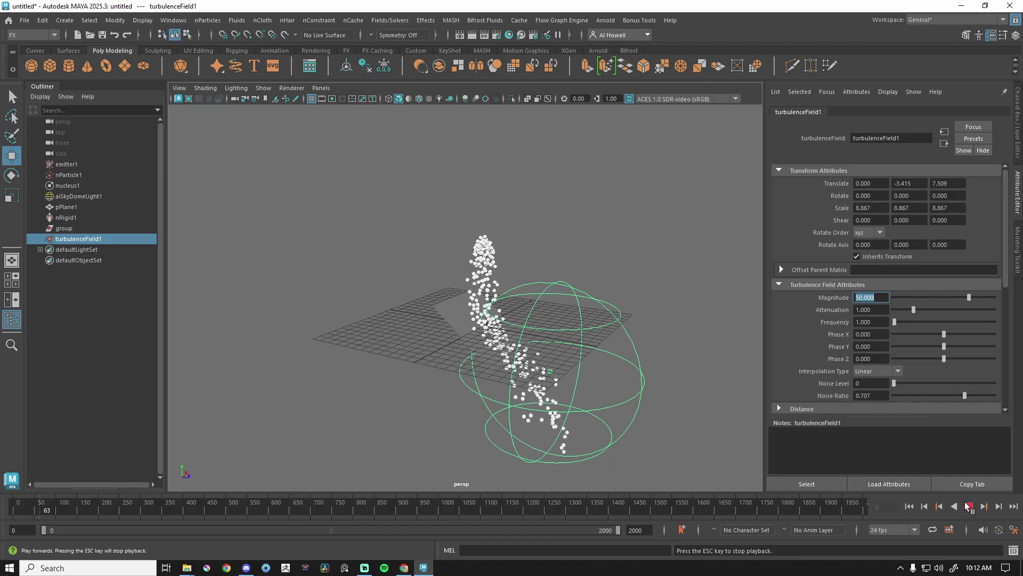
pyautogui.press('Escape')
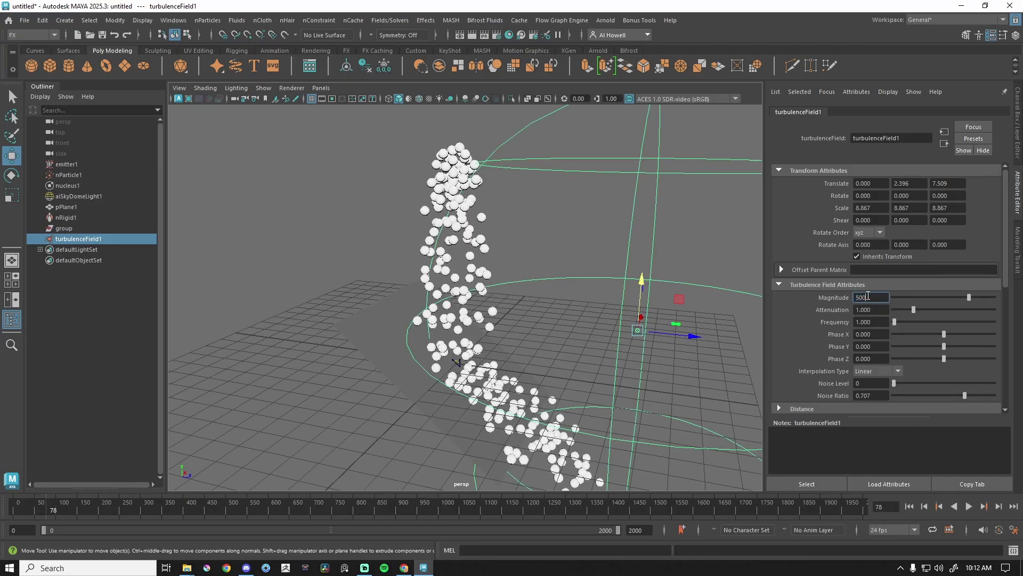
# Raise the turbulence field to about Y 2.4, set its Magnitude to 500 and play the simulation.
pyautogui.press('Return')
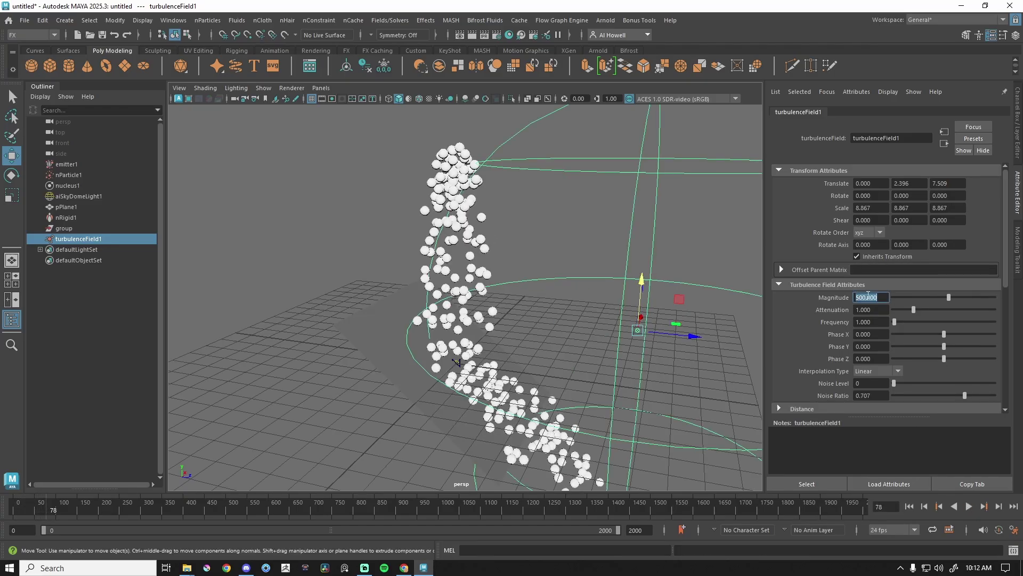
pyautogui.click(969, 507)
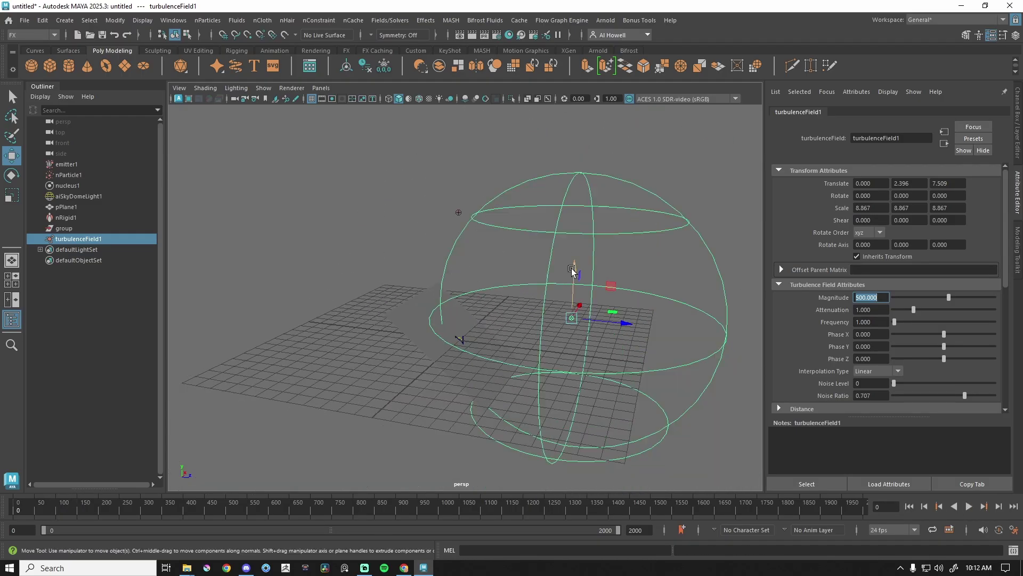
# Move the collider plane up and out of the particle stream and replay the simulation.
pyautogui.moveTo(575, 272); pyautogui.dragTo(590, 322)
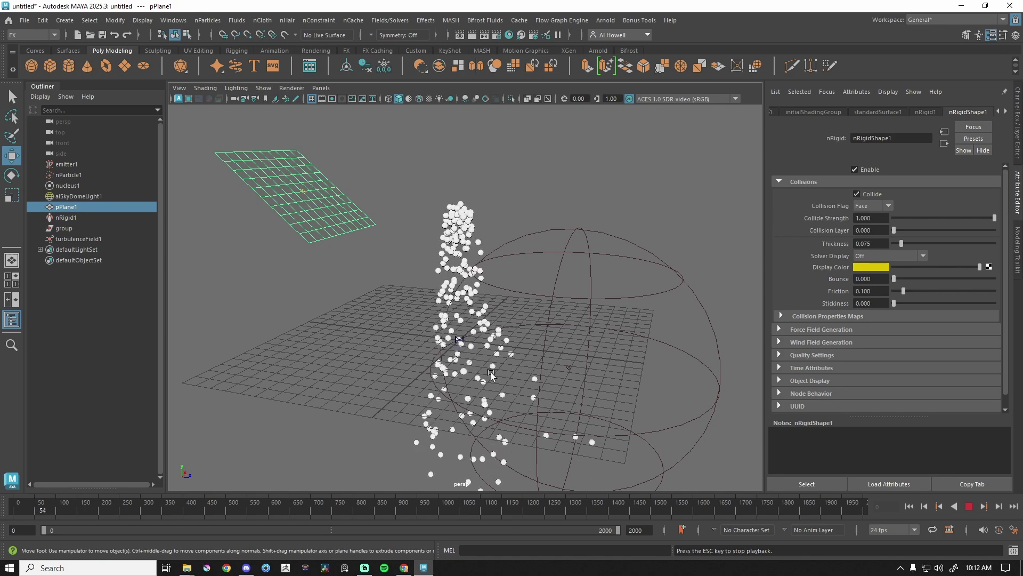
pyautogui.keyDown('alt'); pyautogui.moveTo(523, 409); pyautogui.dragTo(656, 443); pyautogui.keyUp('alt')
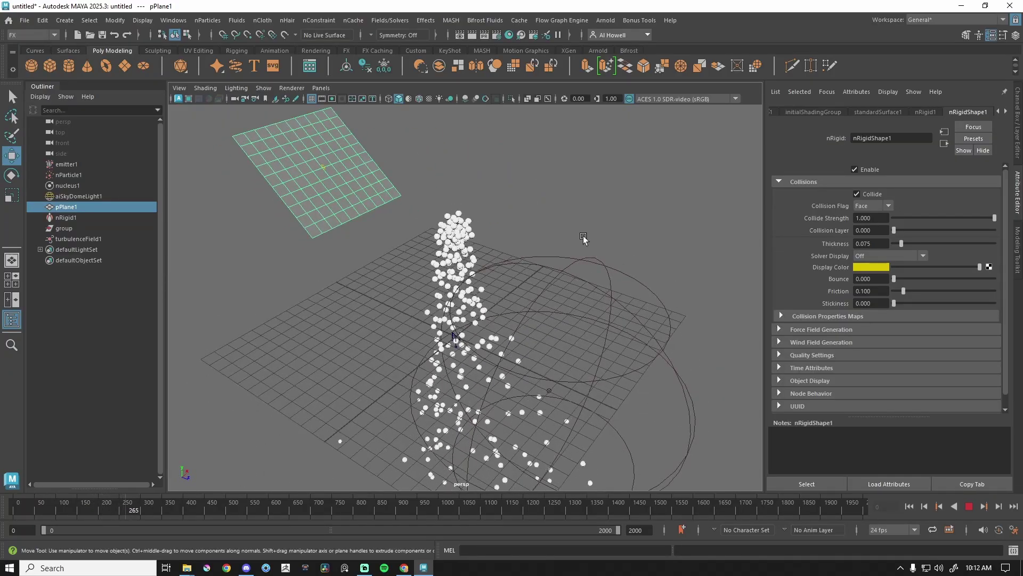
pyautogui.click(972, 507)
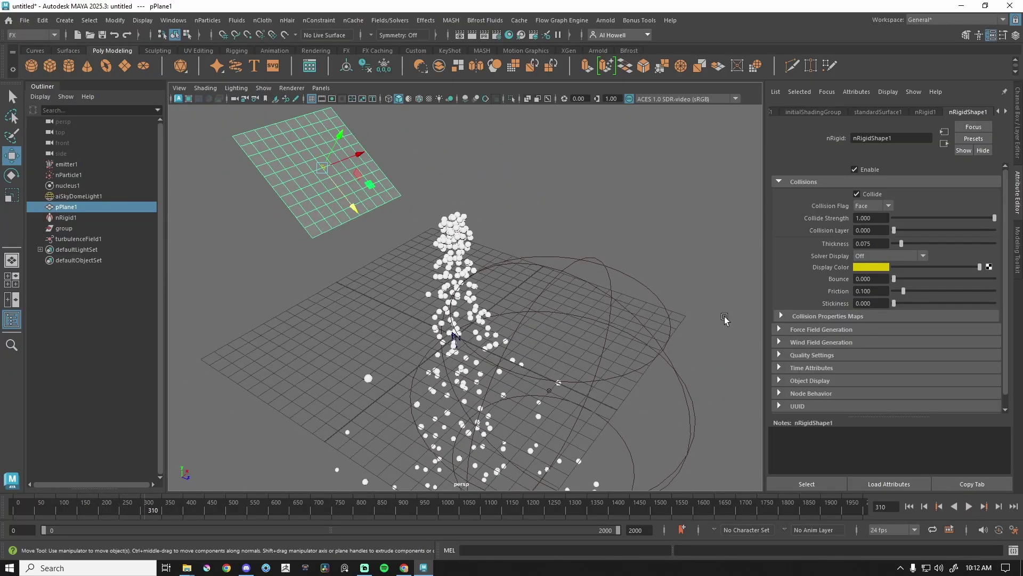
# Position turbulenceField1 around the emitter at about Y 5.2 and Z 0.7, with Frequency 500, and replay the simulation.
pyautogui.click(101, 239)
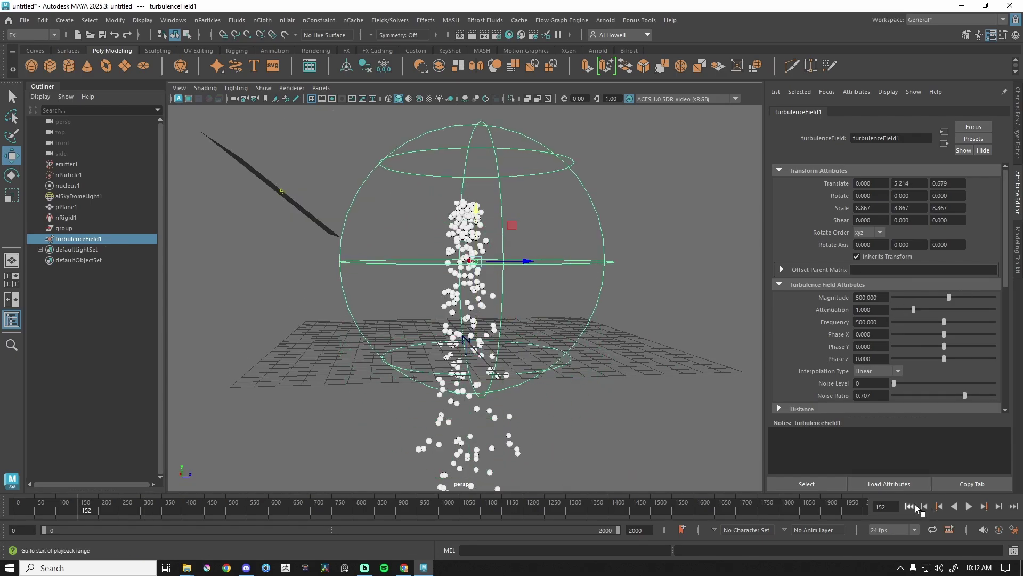
pyautogui.click(969, 507)
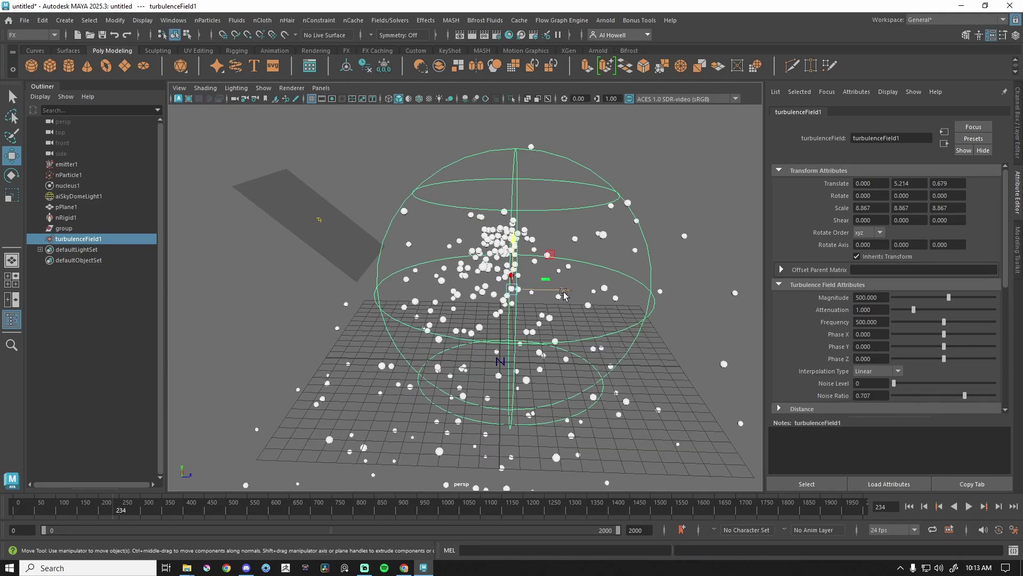
# Delete the turbulence field and create a Vortex field that affects nParticle1.
pyautogui.press('Delete')
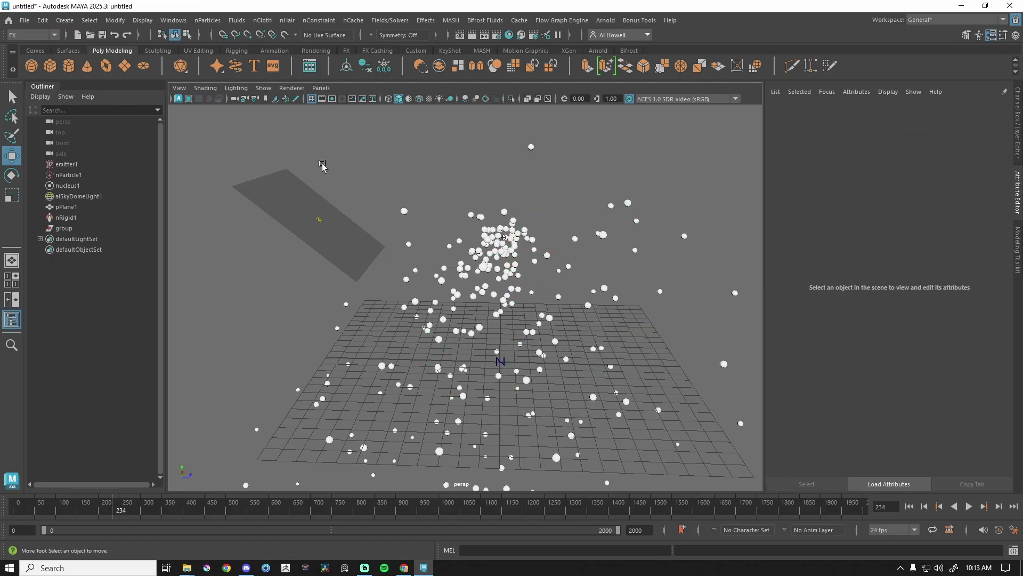
pyautogui.click(79, 174)
pyautogui.click(387, 21)
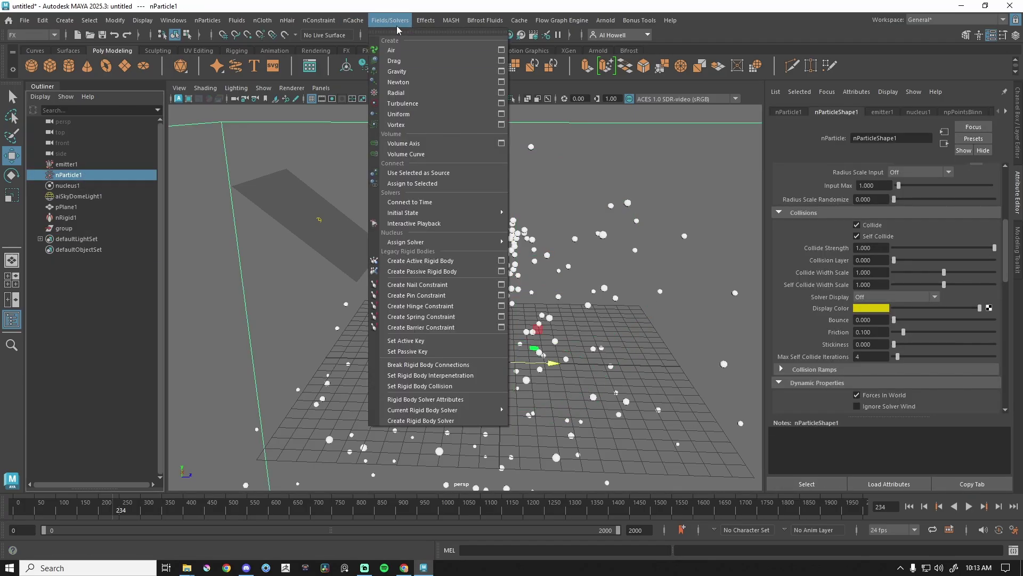
pyautogui.click(407, 125)
# Set vortexField1's Volume Shape to Sphere and scale the field uniformly to 9.25.
pyautogui.click(878, 361)
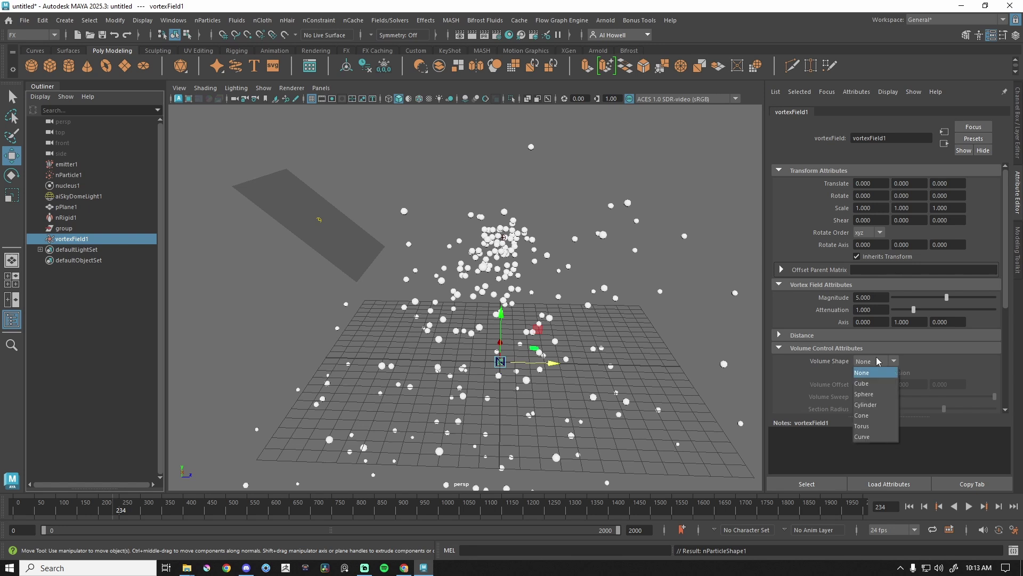
pyautogui.click(881, 396)
pyautogui.press('r')
pyautogui.moveTo(499, 363); pyautogui.dragTo(759, 331)
# Set the vortex field's Magnitude to 500 and play the simulation from the first frame.
pyautogui.scroll(-5, 710, 285)
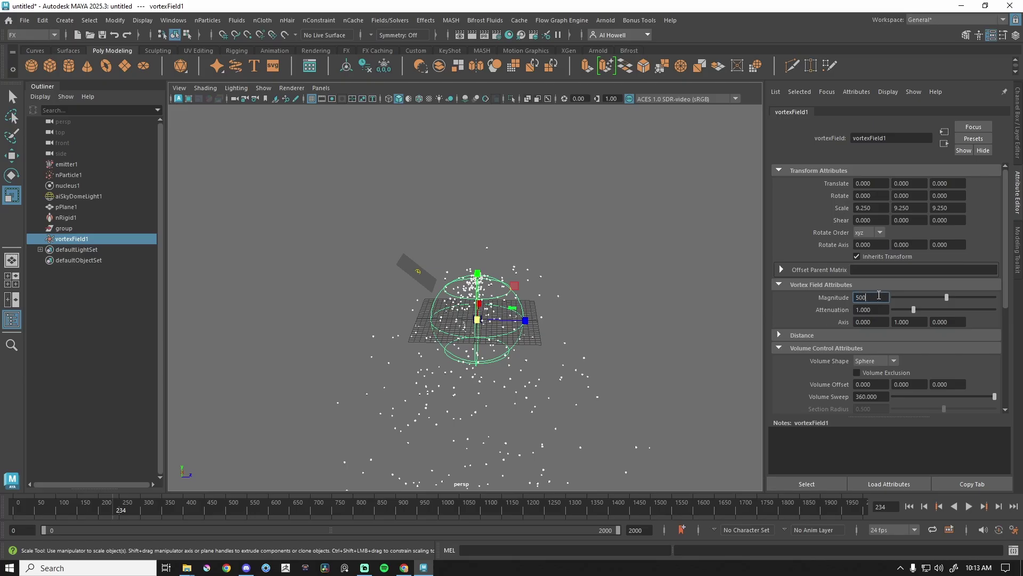
pyautogui.click(969, 506)
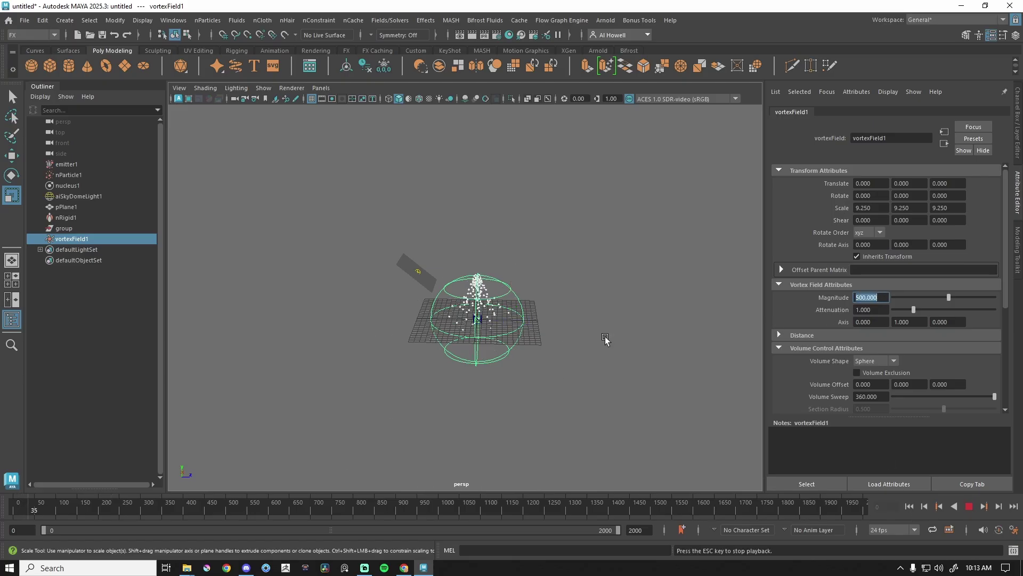
pyautogui.keyDown('alt'); pyautogui.moveTo(574, 411); pyautogui.dragTo(574, 394); pyautogui.keyUp('alt')
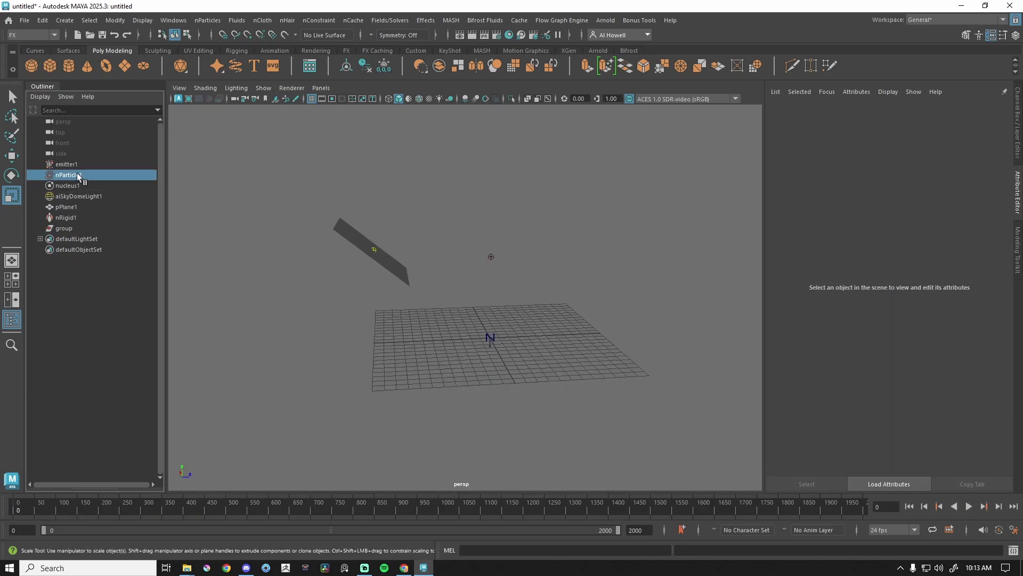
# Create a Radial field that affects nParticle1 in place of the vortex field.
pyautogui.click(77, 174)
pyautogui.click(381, 21)
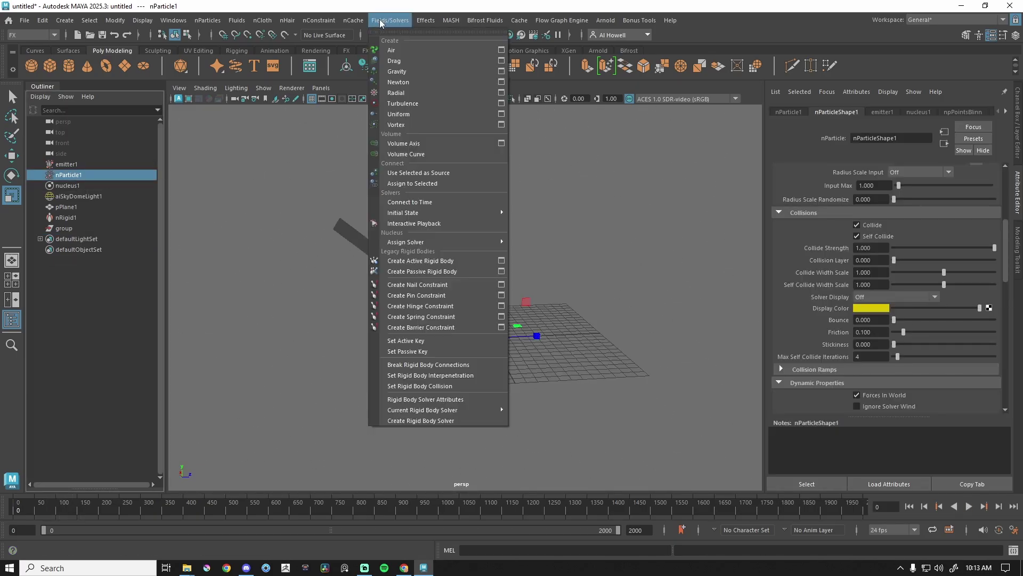
pyautogui.click(417, 92)
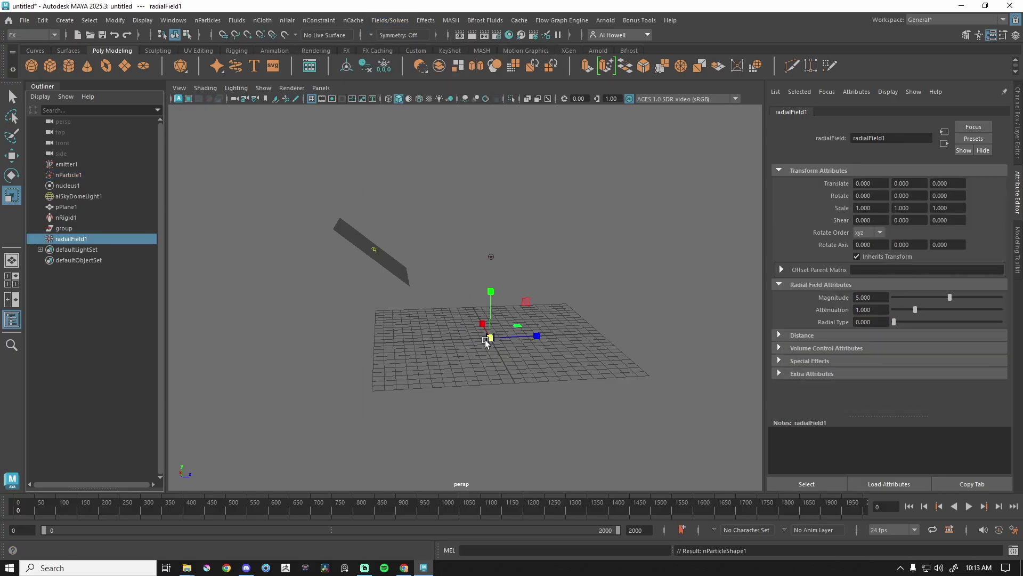
# Add a polygon sphere beside the grid, scale it up to about 5, and delete it again.
pyautogui.click(32, 64)
pyautogui.press('e')
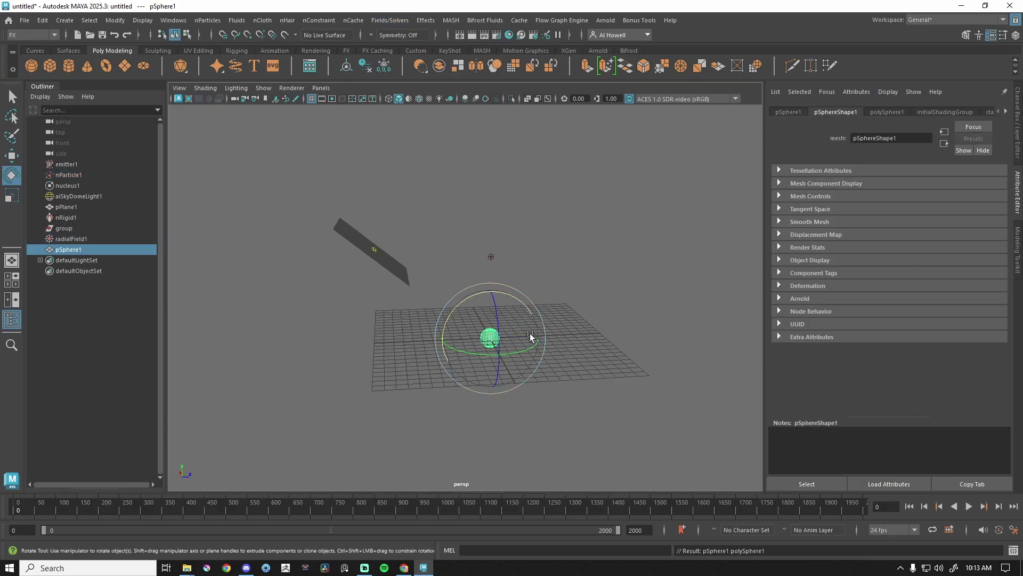
pyautogui.press('w')
pyautogui.moveTo(534, 338); pyautogui.dragTo(395, 343)
pyautogui.press('r')
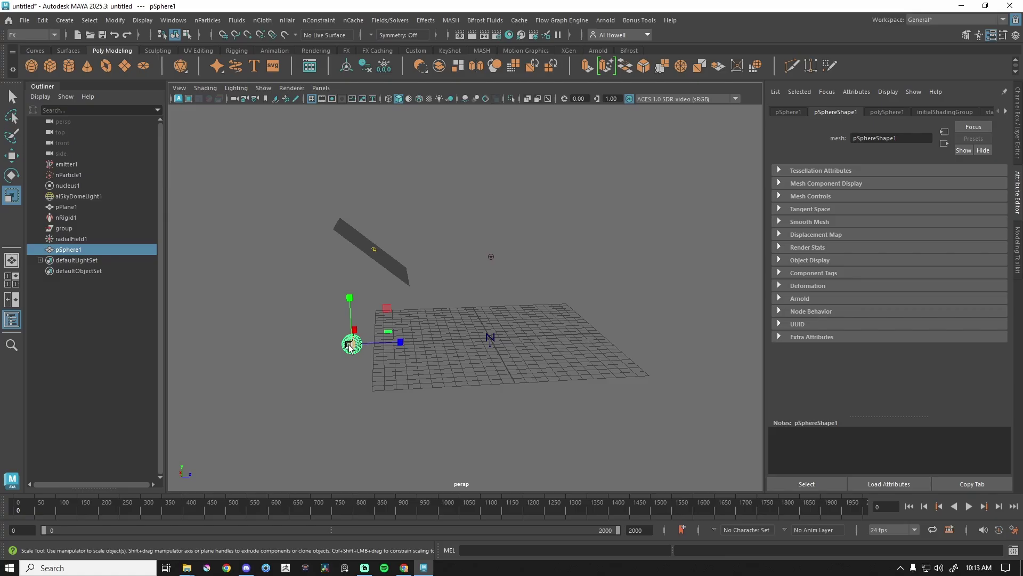
pyautogui.moveTo(350, 346); pyautogui.dragTo(417, 295)
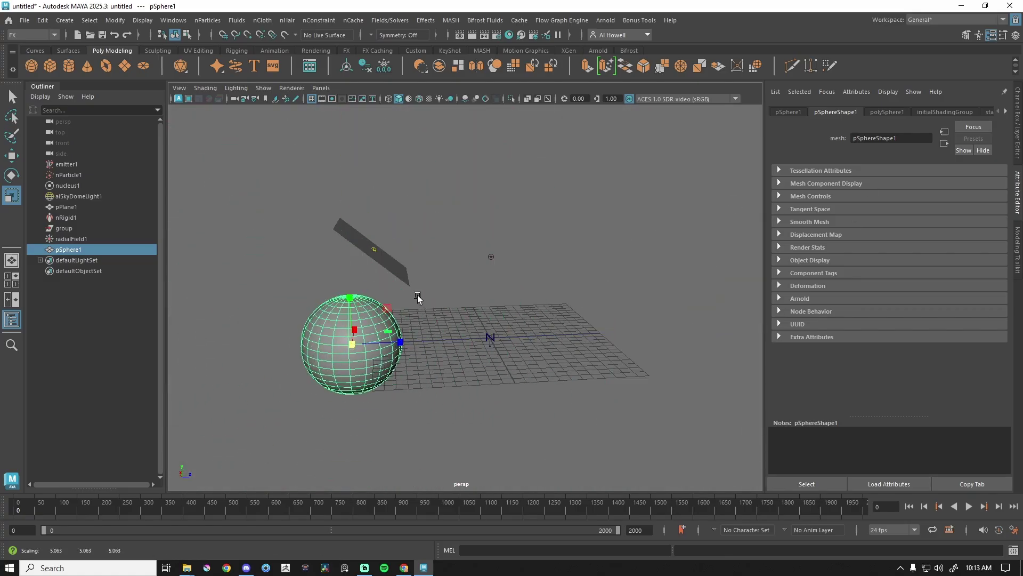
pyautogui.press('Delete')
# Create the Radial field for nParticle1 again and place it between the plane and the emitter, at about Y 9.4 and Z -7.2.
pyautogui.click(69, 175)
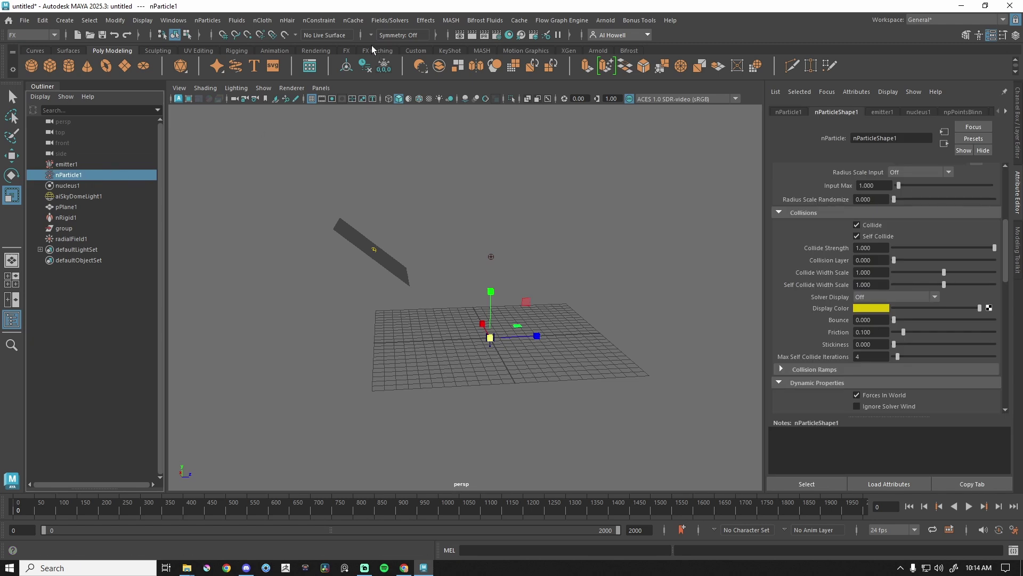
pyautogui.click(388, 20)
pyautogui.click(416, 93)
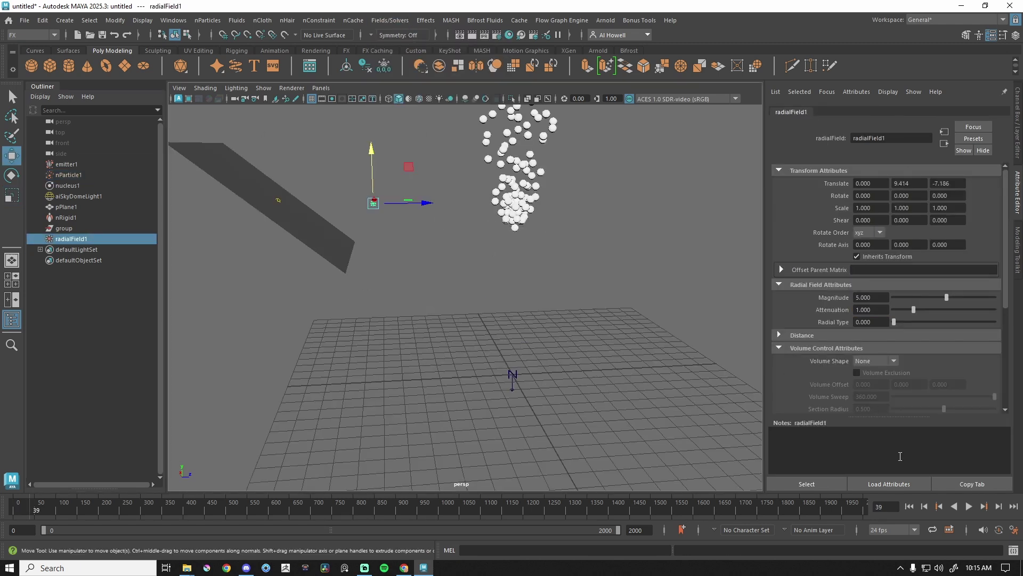
# Play the simulation with the radial field, then create an Air field that affects nParticle1.
pyautogui.click(969, 506)
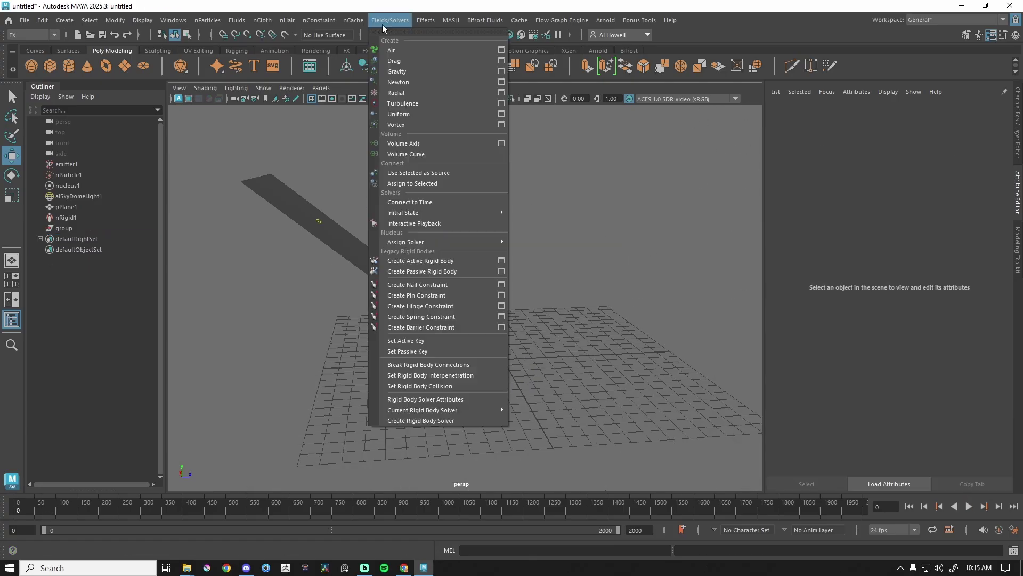
pyautogui.click(69, 176)
pyautogui.click(390, 20)
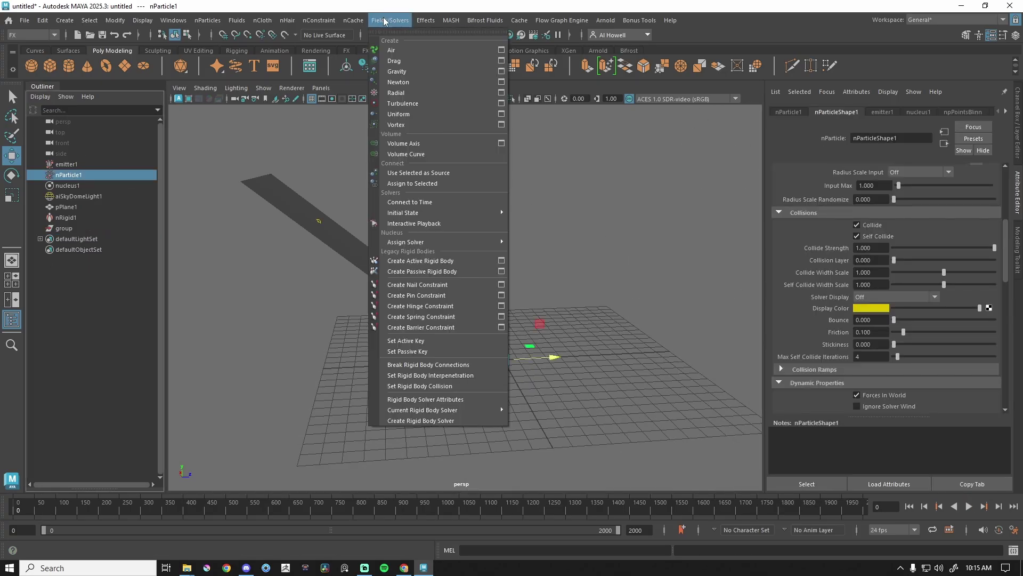
pyautogui.click(408, 49)
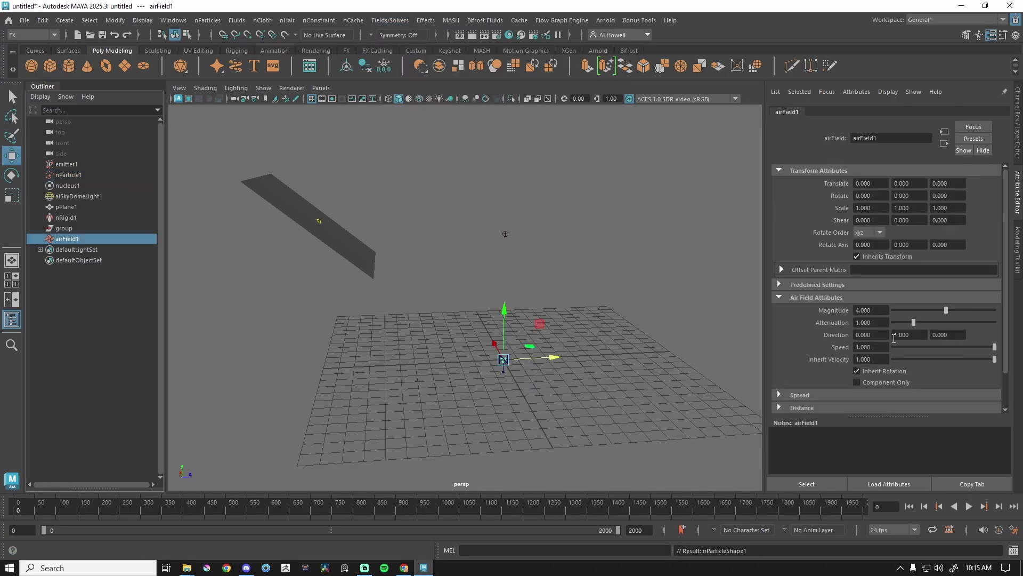
# Set the air field's Magnitude to 500 and its Direction to 500, 0, 0.
pyautogui.click(879, 311)
pyautogui.press('Return')
pyautogui.click(910, 336)
pyautogui.click(862, 333)
pyautogui.write('500')
pyautogui.press('Return')
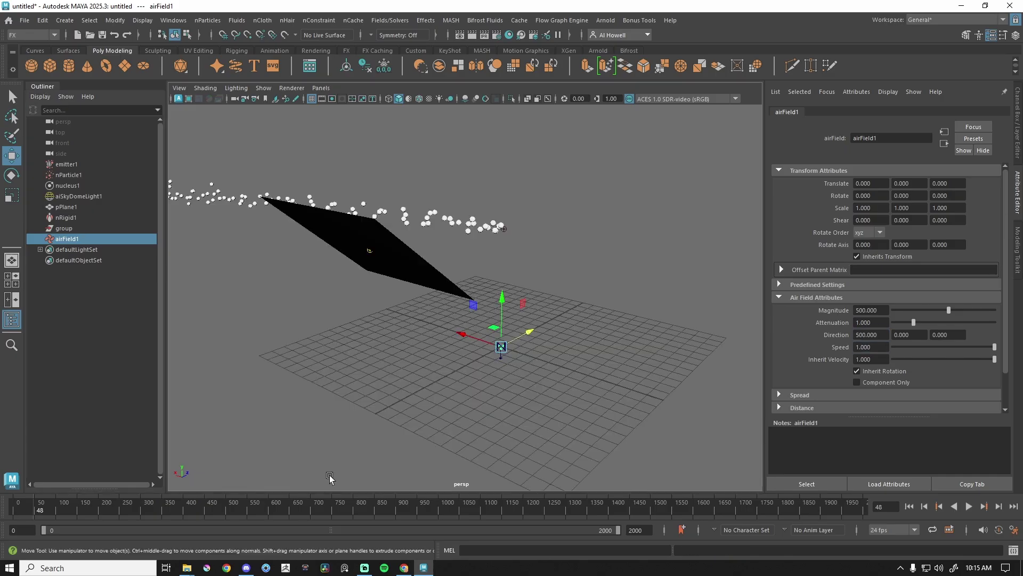
# Set the air field's Volume Shape to Cube and play the simulation from the first frame.
pyautogui.keyDown('alt'); pyautogui.moveTo(408, 363); pyautogui.dragTo(636, 389, button='middle'); pyautogui.keyUp('alt')
pyautogui.scroll(-5, 477, 331)
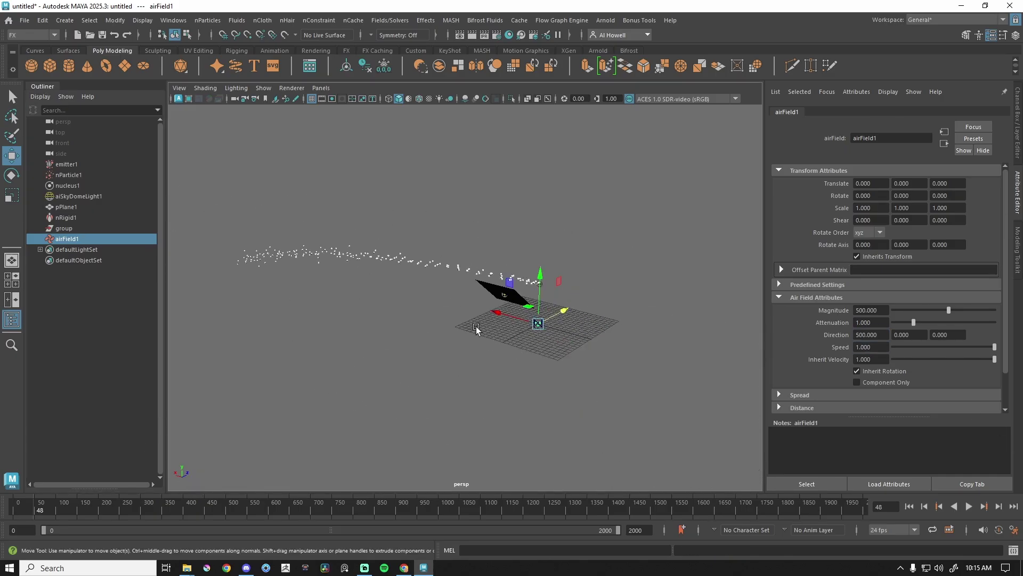
pyautogui.scroll(3, 508, 336)
pyautogui.scroll(-2, 896, 347)
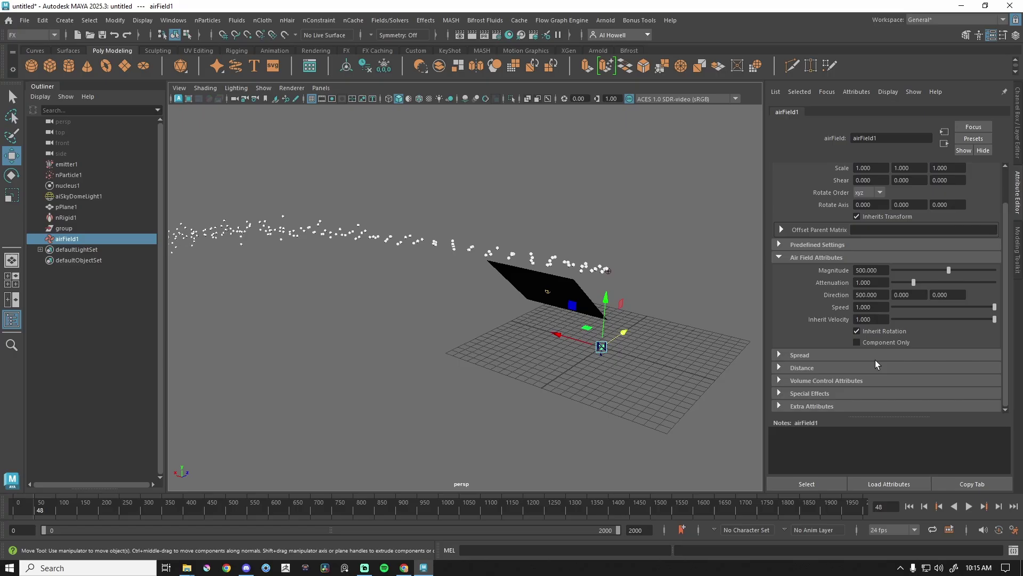
pyautogui.click(837, 380)
pyautogui.click(877, 394)
pyautogui.click(861, 415)
pyautogui.hotkey('shift', 'alt', 'v')
pyautogui.click(969, 506)
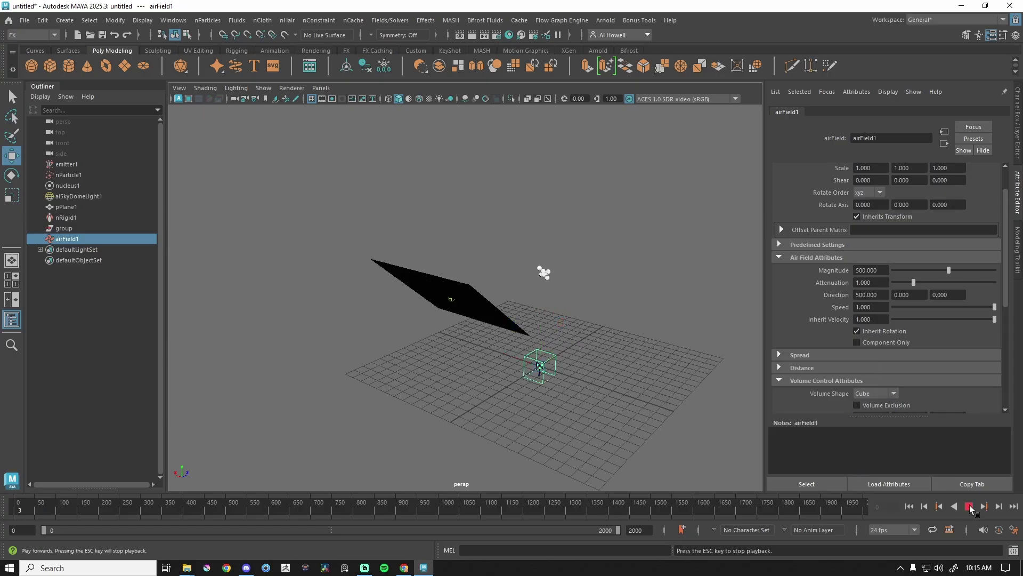
pyautogui.click(969, 505)
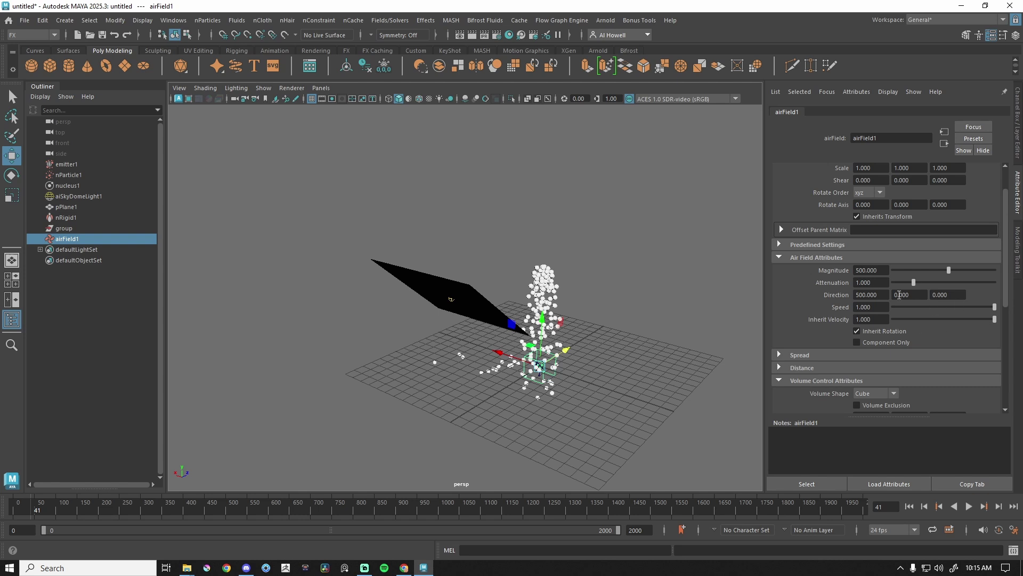
pyautogui.click(969, 506)
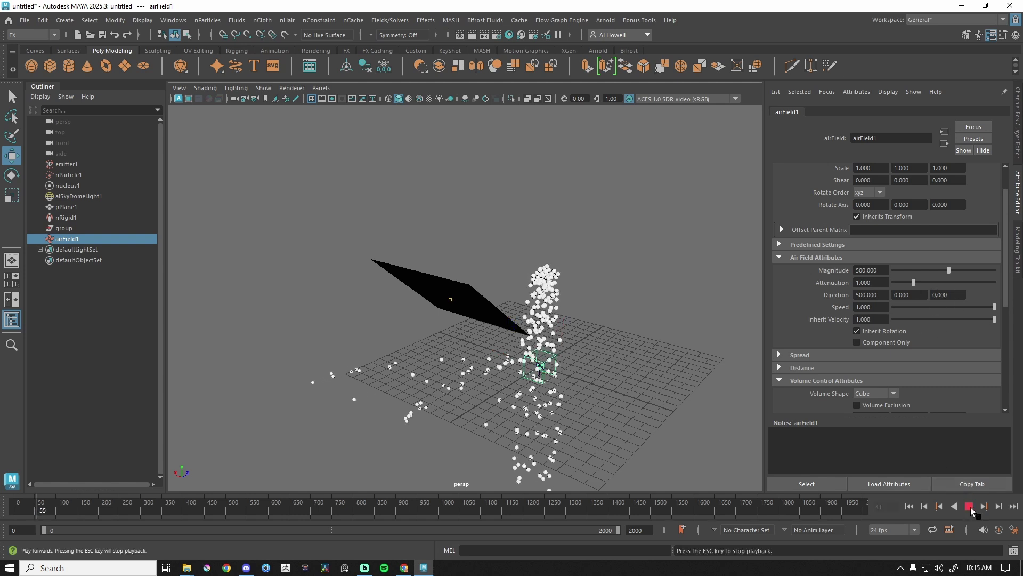
pyautogui.press('Escape')
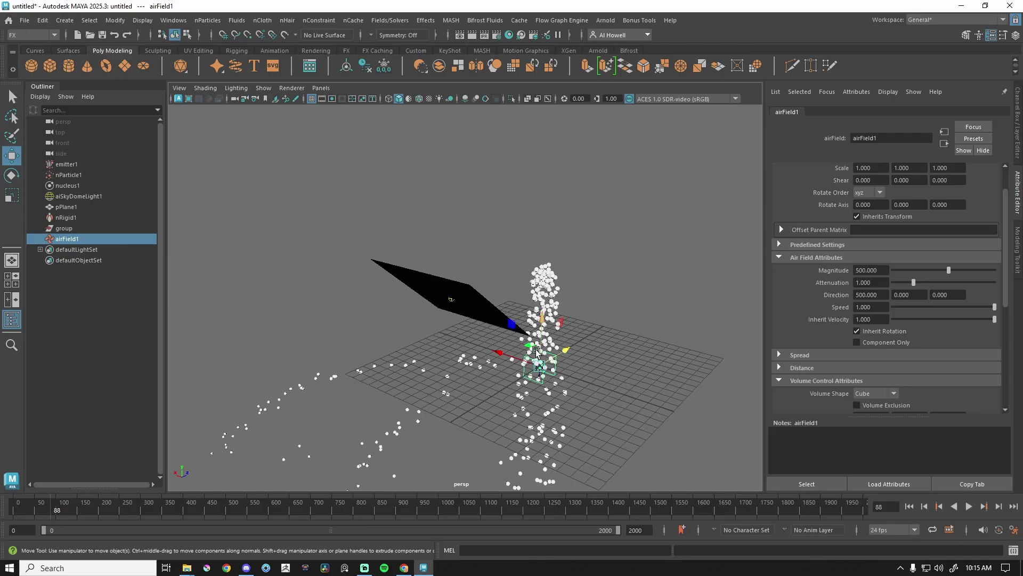
# Scale the air field's cube volume to about 10.4 in X and 4 in Z.
pyautogui.press('r')
pyautogui.moveTo(492, 355); pyautogui.dragTo(612, 315)
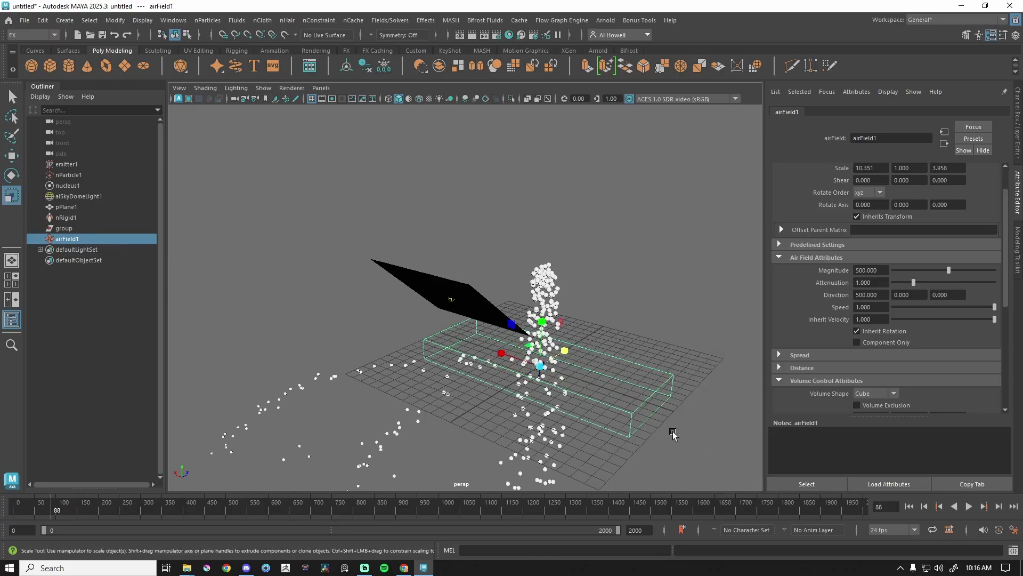
pyautogui.keyDown('alt'); pyautogui.moveTo(692, 410); pyautogui.dragTo(642, 393); pyautogui.keyUp('alt')
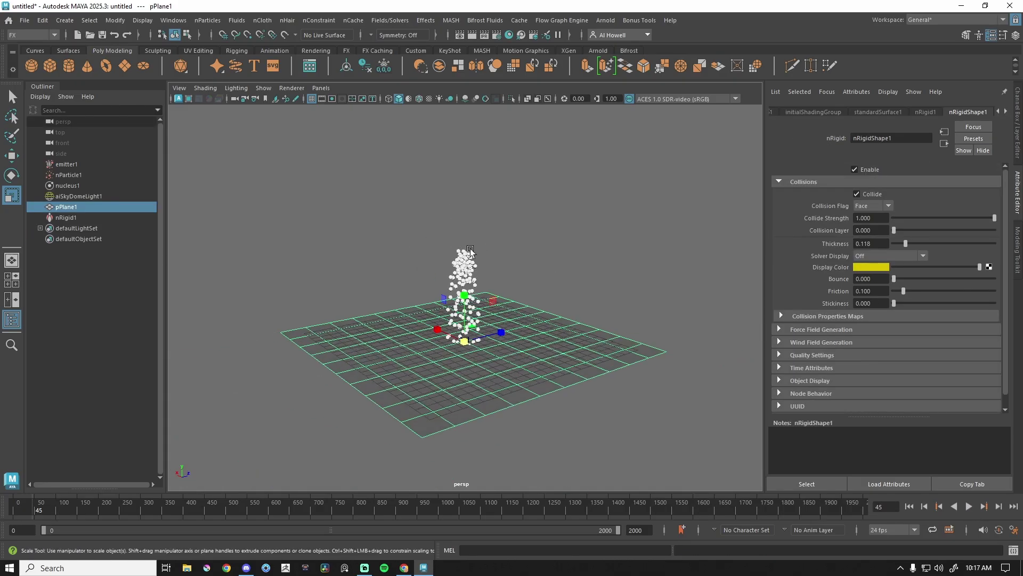
# Play the simulation of the particles falling onto the large horizontal plane.
pyautogui.scroll(5, 474, 249)
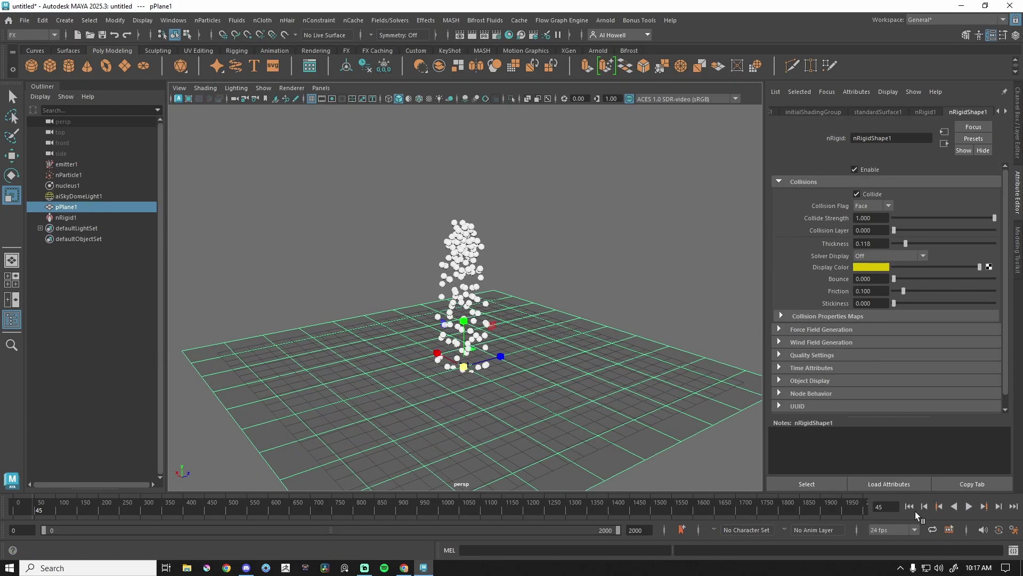
pyautogui.click(969, 507)
pyautogui.click(970, 507)
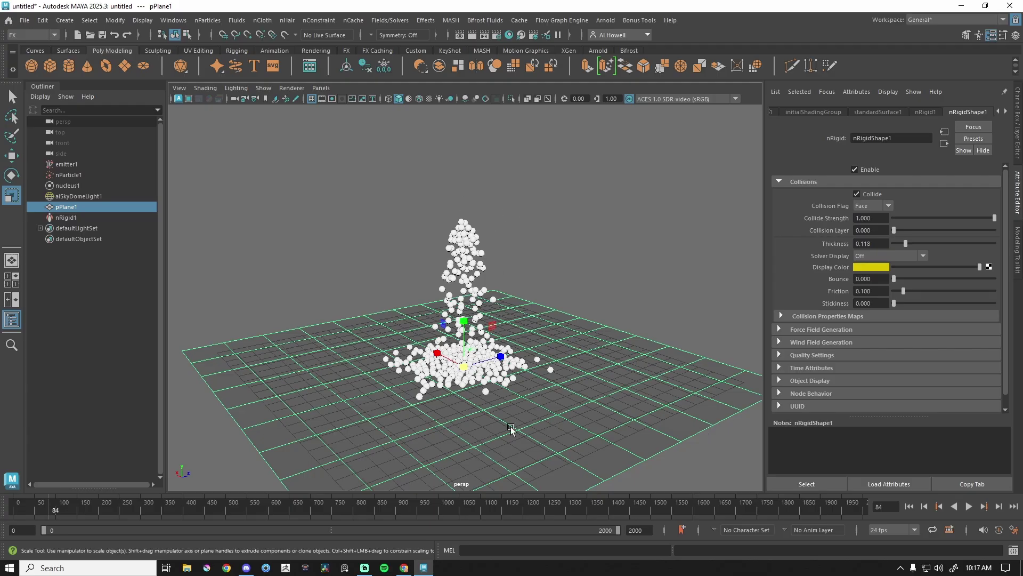
# Create a polygon cube and place it above the plane beside the particle stream, at about Y 5 and Z -7.8.
pyautogui.click(50, 65)
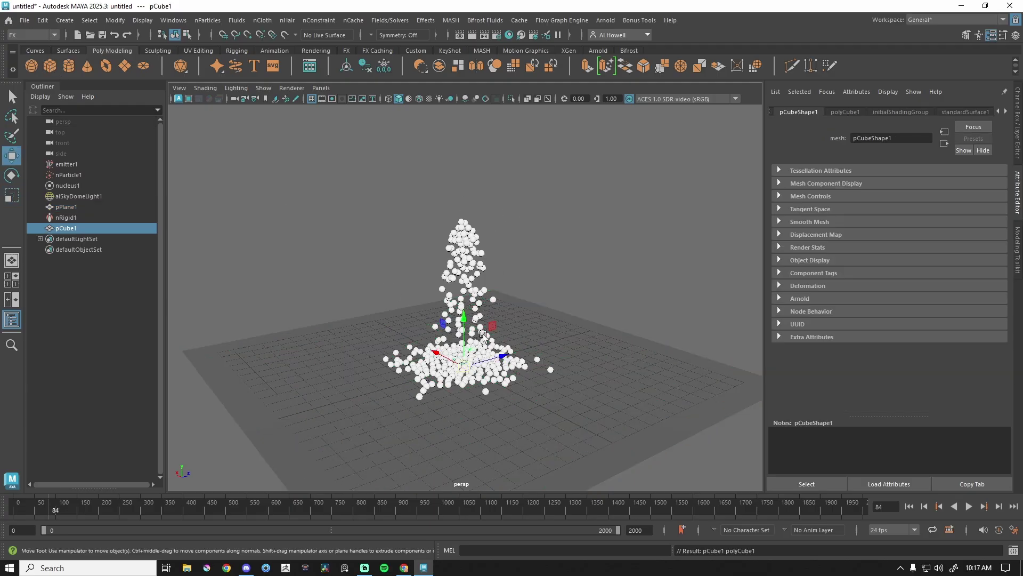
pyautogui.press('w')
pyautogui.moveTo(464, 319); pyautogui.dragTo(449, 238)
pyautogui.moveTo(504, 284); pyautogui.dragTo(387, 306)
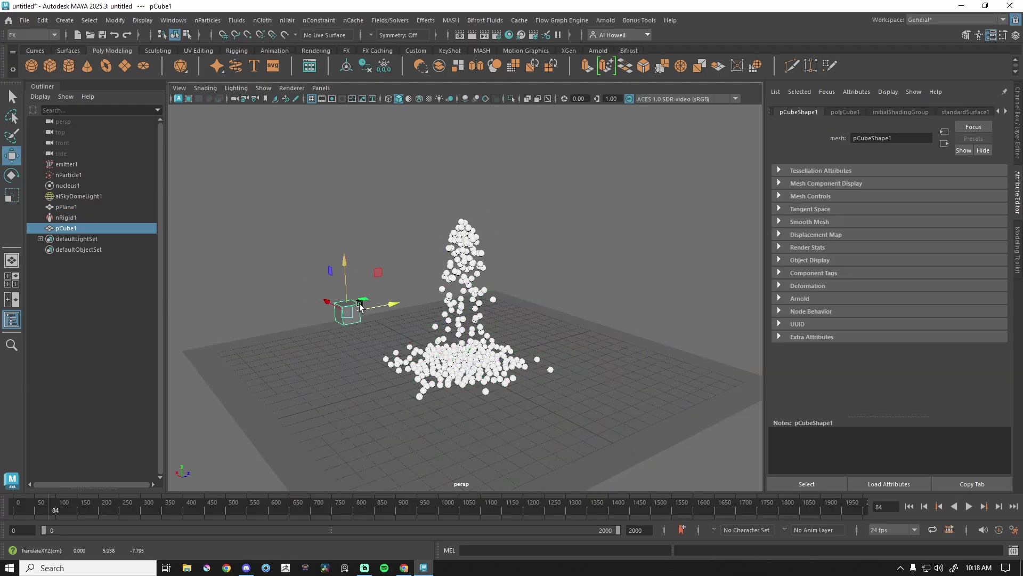
pyautogui.scroll(4, 336, 295)
pyautogui.keyDown('alt'); pyautogui.moveTo(312, 290); pyautogui.dragTo(382, 287, button='middle'); pyautogui.keyUp('alt')
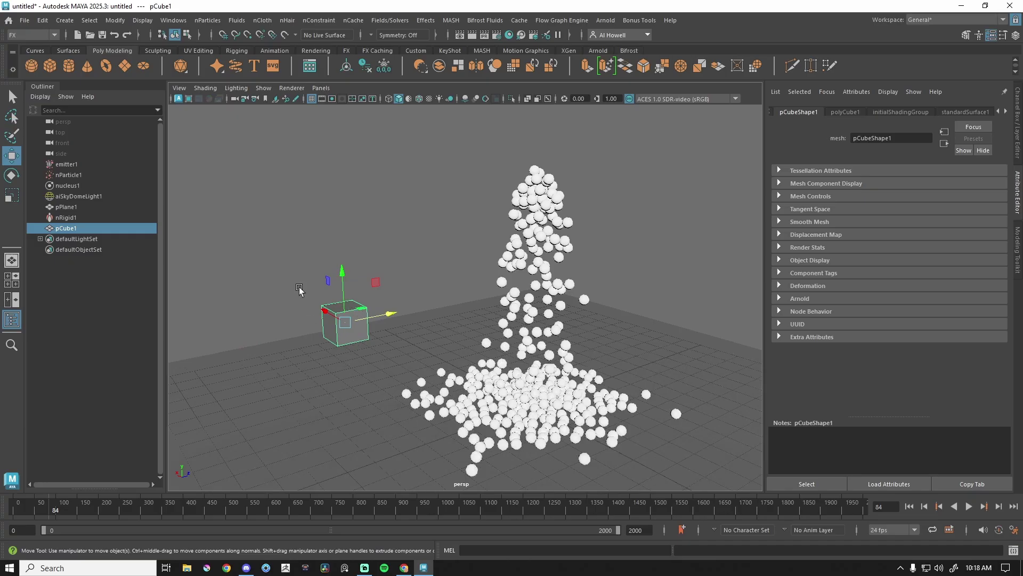
# Create an Instancer with reset settings that replaces the nParticle1 particles with copies of pCube1.
pyautogui.click(541, 205)
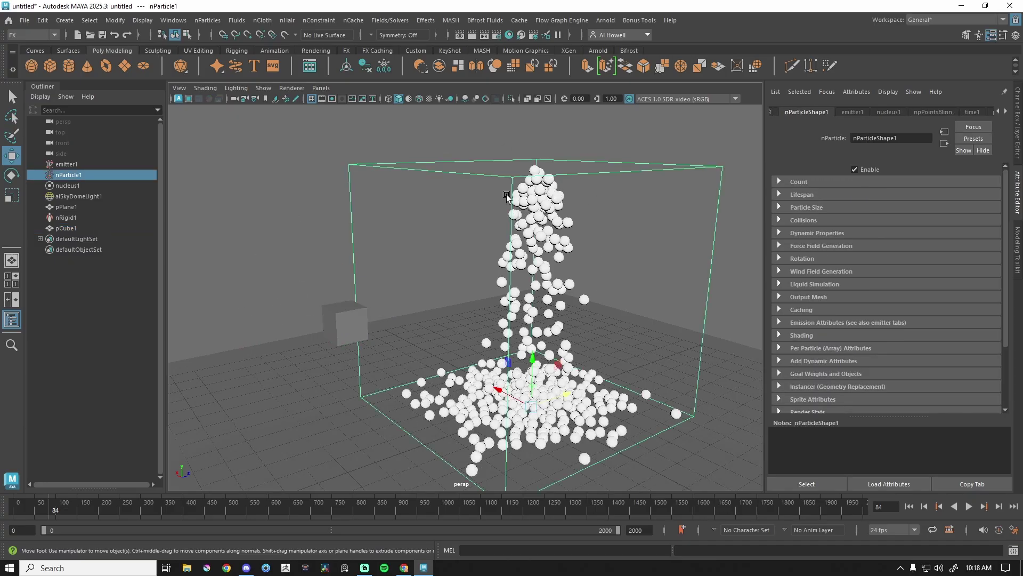
pyautogui.click(339, 318)
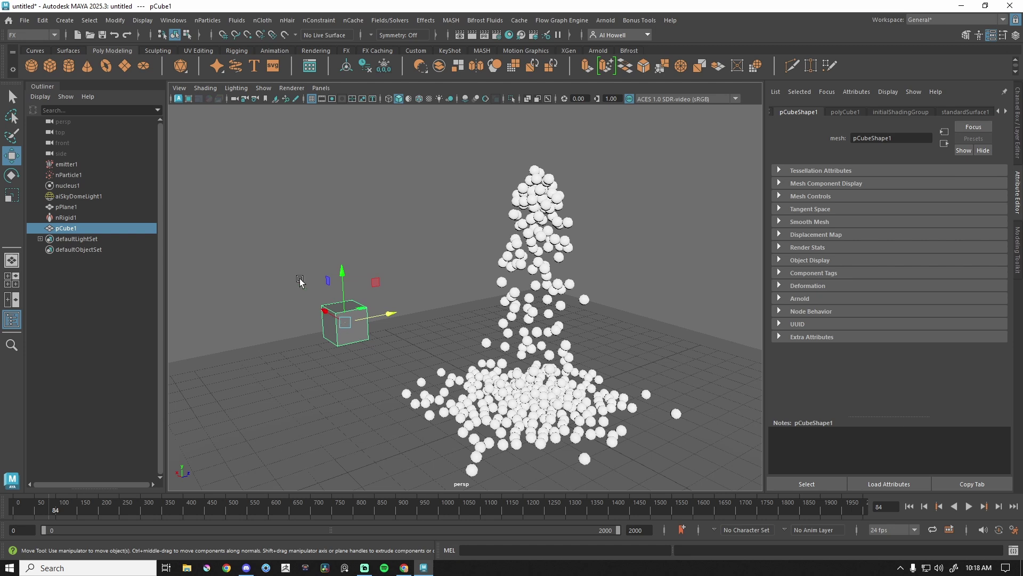
pyautogui.keyDown('ctrl'); pyautogui.click(86, 175); pyautogui.keyUp('ctrl')
pyautogui.click(207, 20)
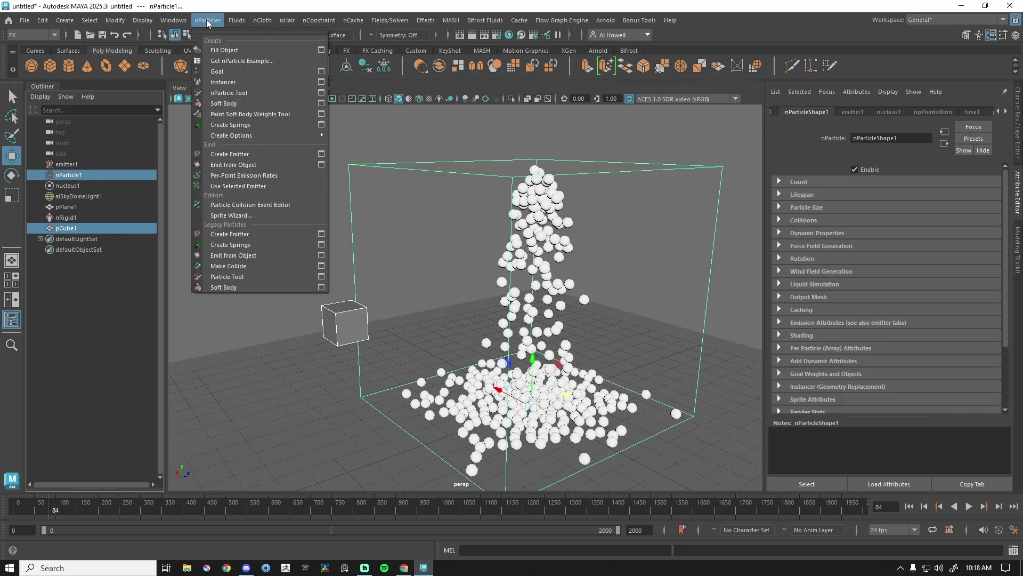
pyautogui.click(321, 81)
pyautogui.click(136, 129)
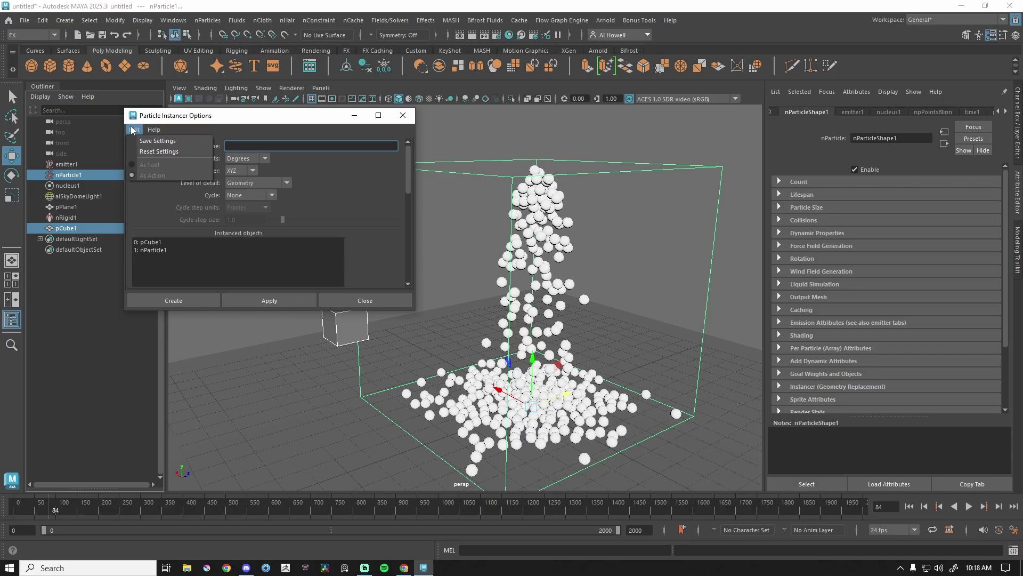
pyautogui.click(148, 152)
pyautogui.click(403, 115)
pyautogui.click(196, 24)
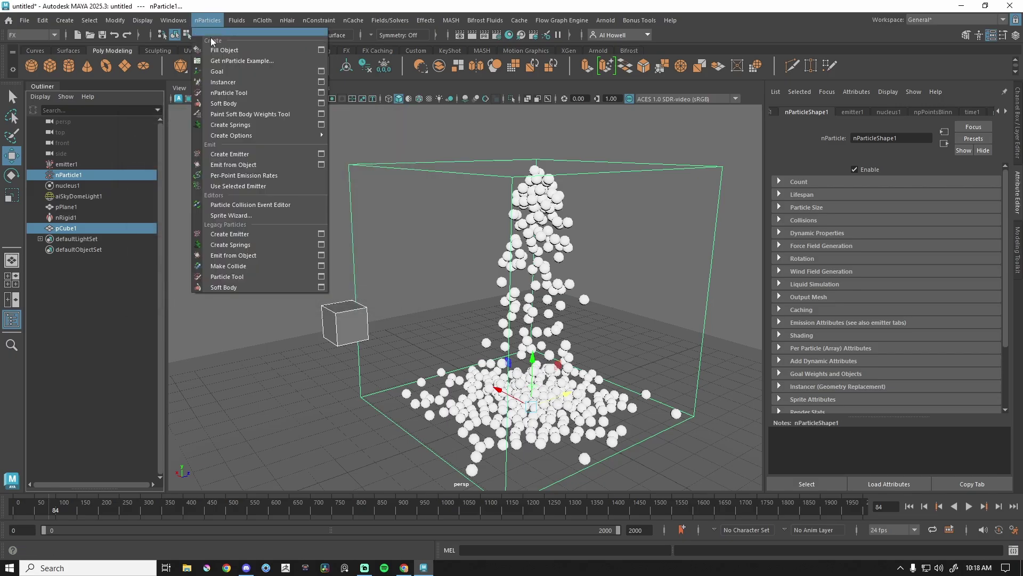
pyautogui.click(235, 83)
pyautogui.scroll(-6, 527, 256)
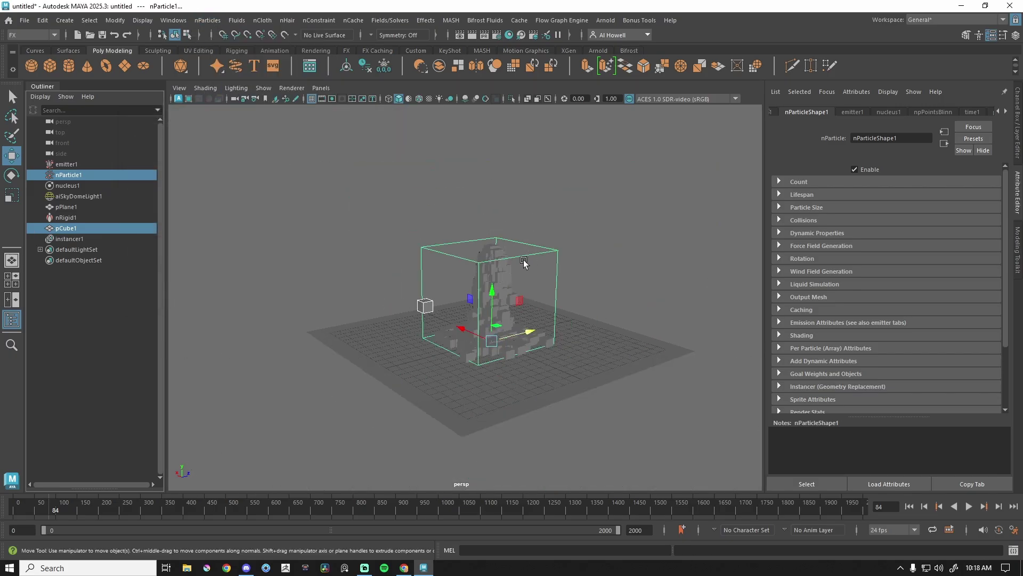
pyautogui.scroll(4, 427, 300)
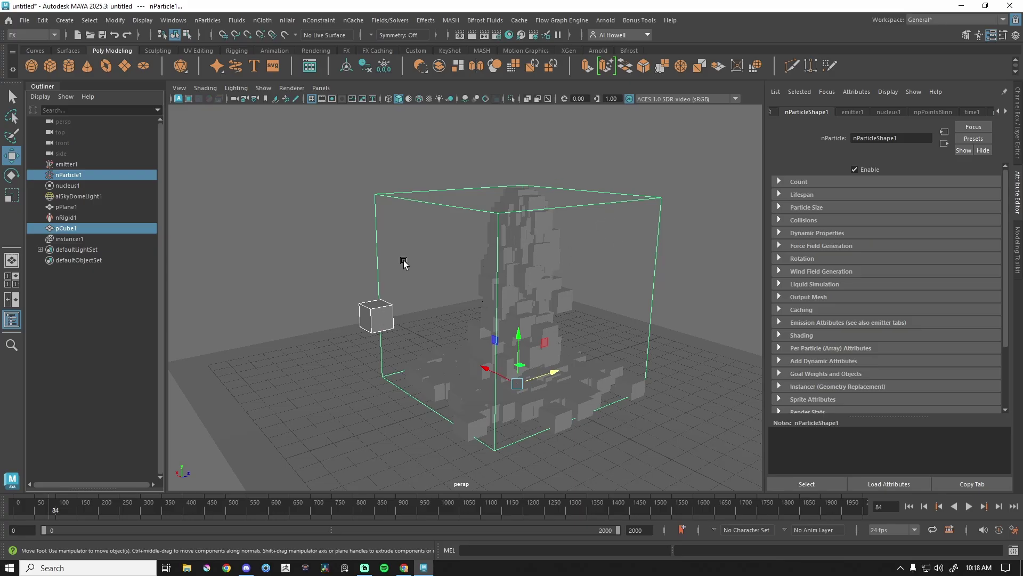
# Extrude a front face of the source cube into a smaller protruding block.
pyautogui.scroll(5, 403, 264)
pyautogui.click(311, 338)
pyautogui.moveTo(292, 319); pyautogui.dragTo(291, 260, button='right')
pyautogui.click(306, 338)
pyautogui.press('r')
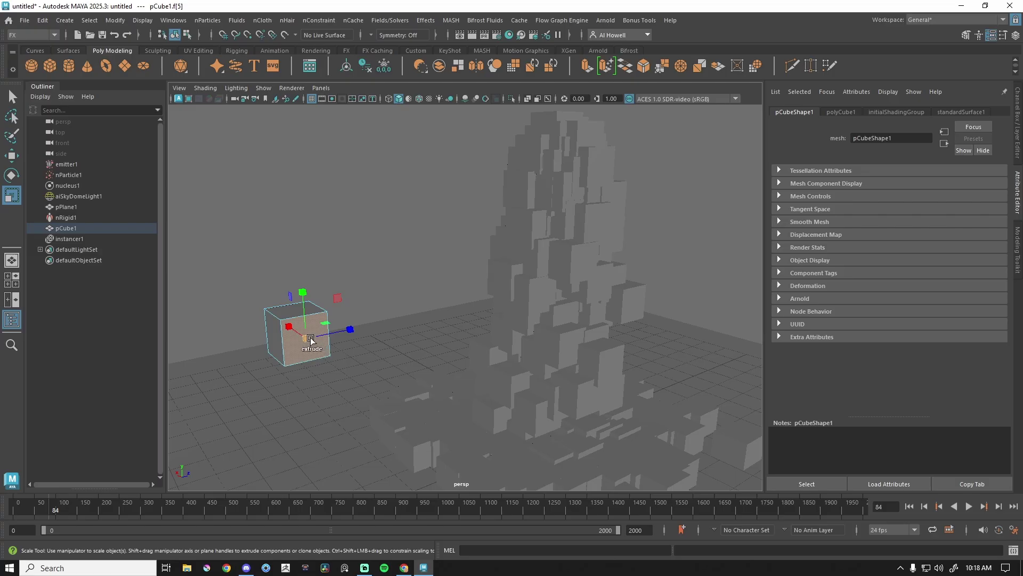
pyautogui.moveTo(307, 339)
pyautogui.keyDown('shift'); pyautogui.mouseDown()
pyautogui.moveTo(294, 350)
pyautogui.moveTo(305, 338)
pyautogui.mouseUp(); pyautogui.keyUp('shift')
pyautogui.press('w')
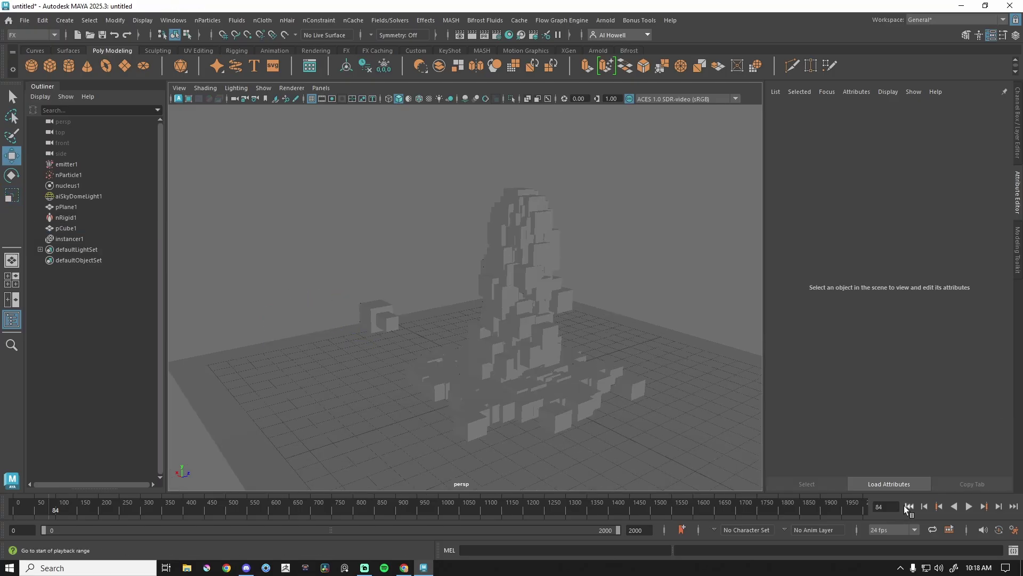
# Play the simulation from the first frame and examine the instanced cubes and the source cube from a low angle.
pyautogui.click(908, 507)
pyautogui.click(968, 505)
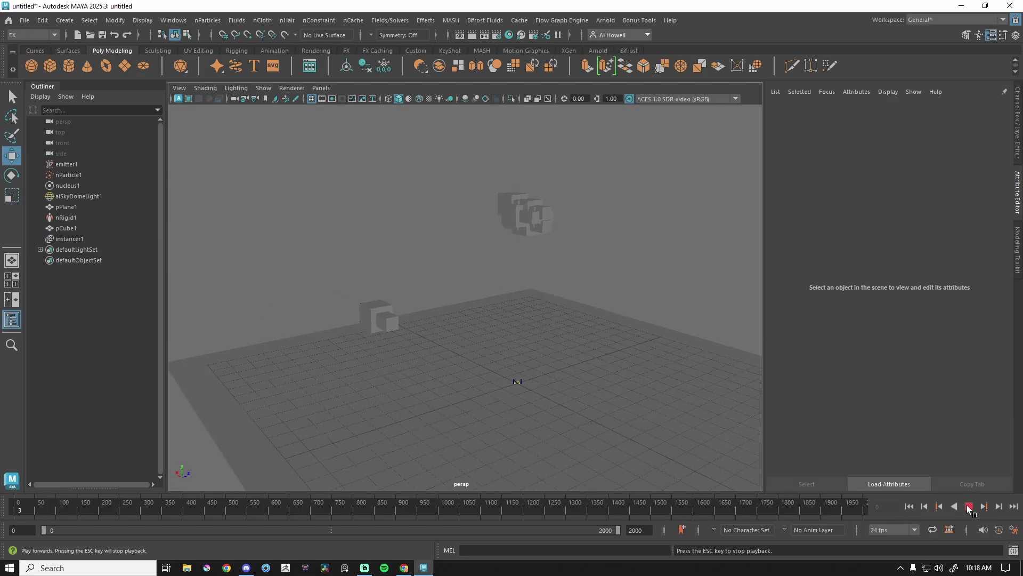
pyautogui.scroll(5, 568, 333)
pyautogui.keyDown('alt'); pyautogui.moveTo(569, 332); pyautogui.dragTo(590, 356, button='middle'); pyautogui.keyUp('alt')
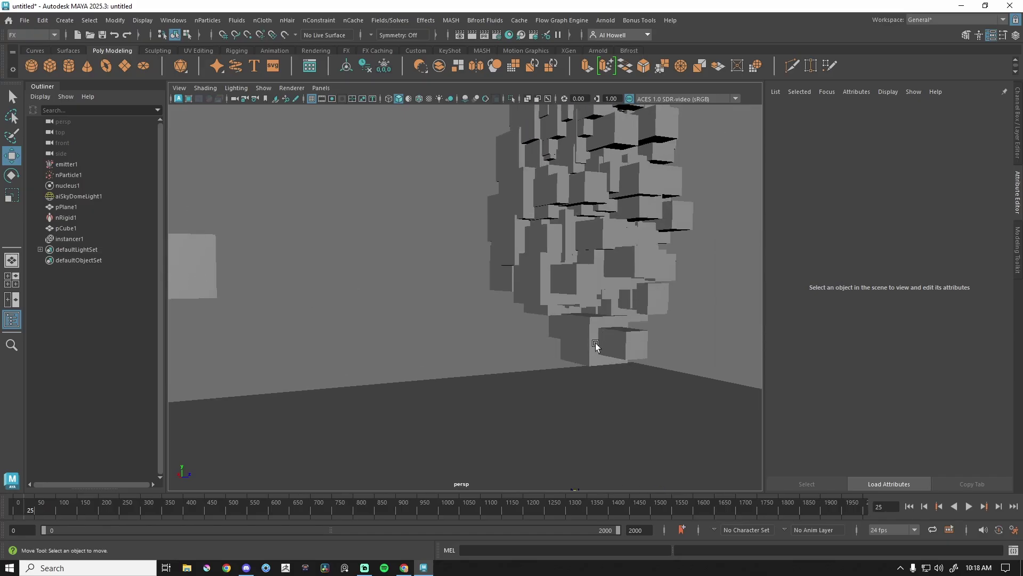
pyautogui.keyDown('alt'); pyautogui.moveTo(596, 343); pyautogui.dragTo(557, 278); pyautogui.keyUp('alt')
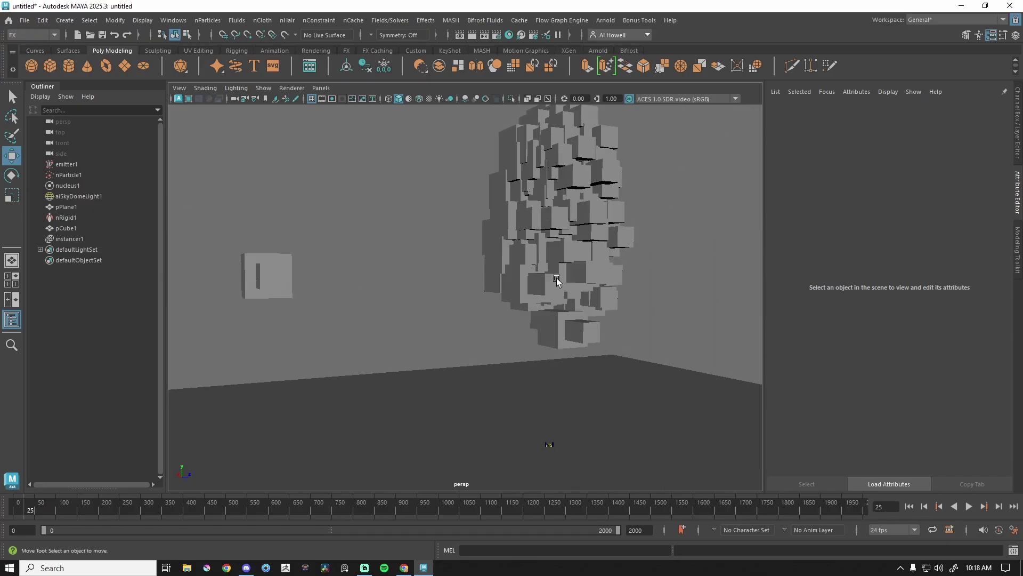
pyautogui.click(261, 273)
pyautogui.moveTo(288, 267); pyautogui.dragTo(251, 267, button='right')
pyautogui.moveTo(309, 237); pyautogui.dragTo(279, 273)
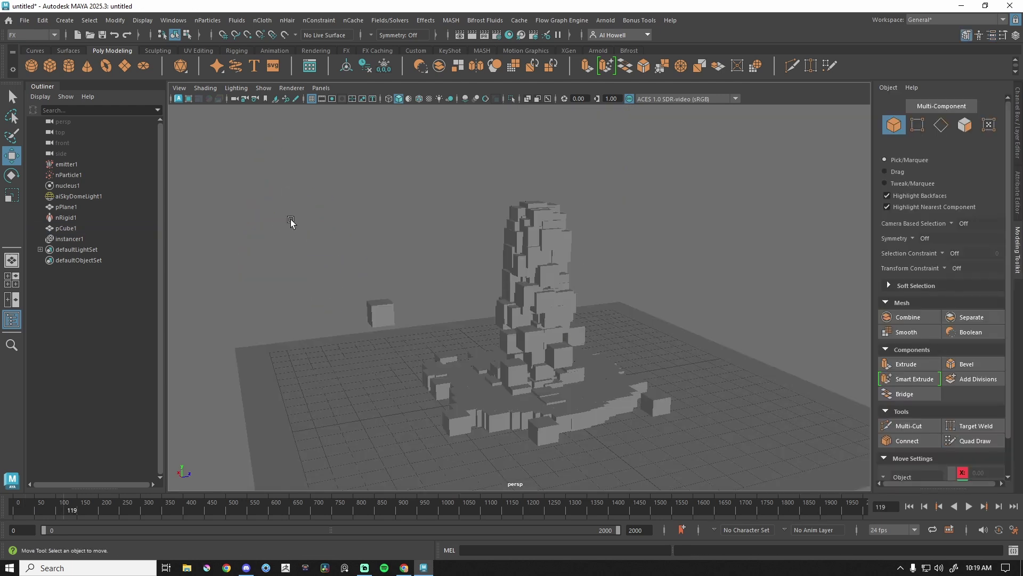
# Open the collision settings of nParticle1 and examine up close how the instanced cubes overlap on the plane.
pyautogui.click(90, 176)
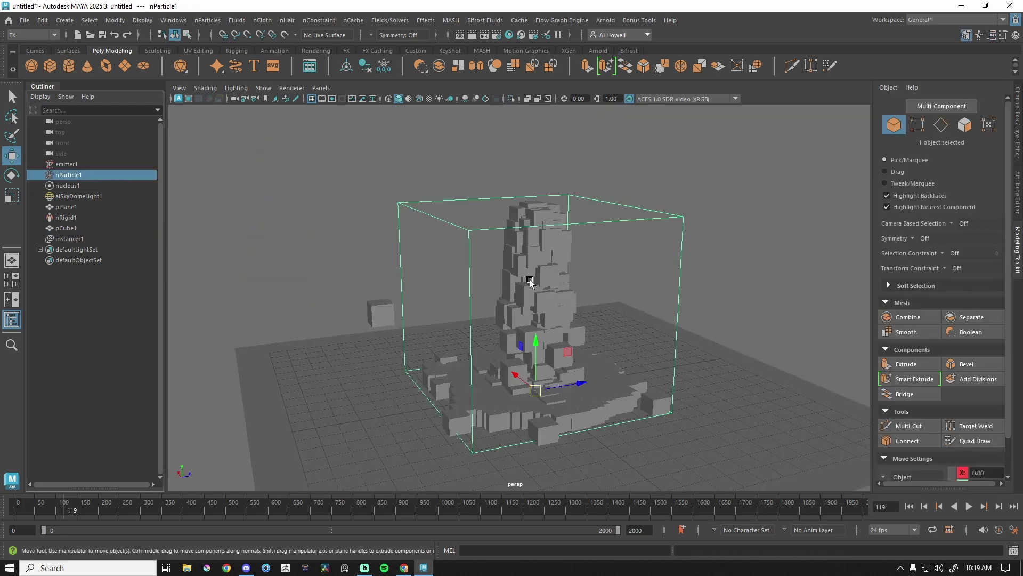
pyautogui.click(1018, 192)
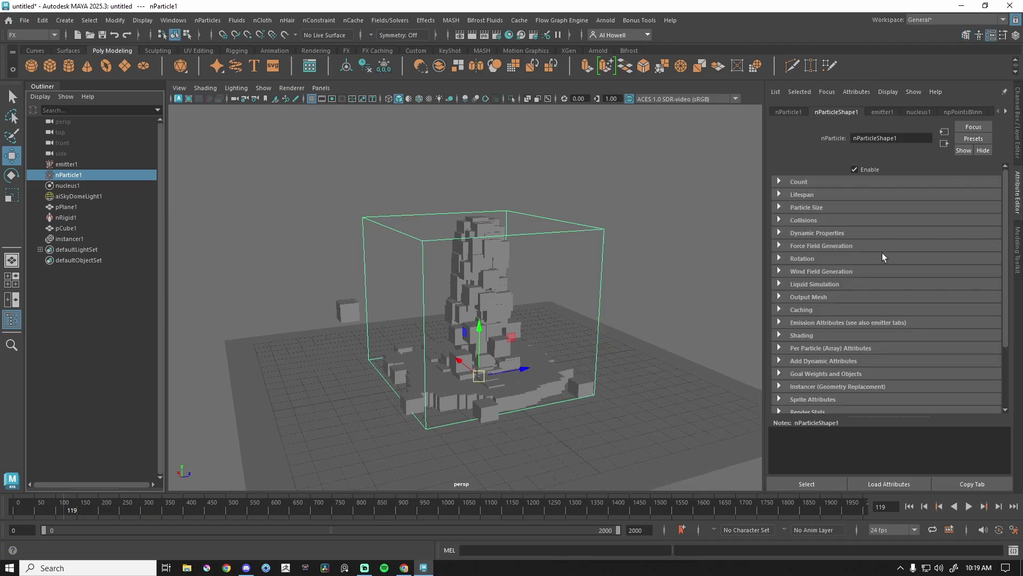
pyautogui.click(804, 221)
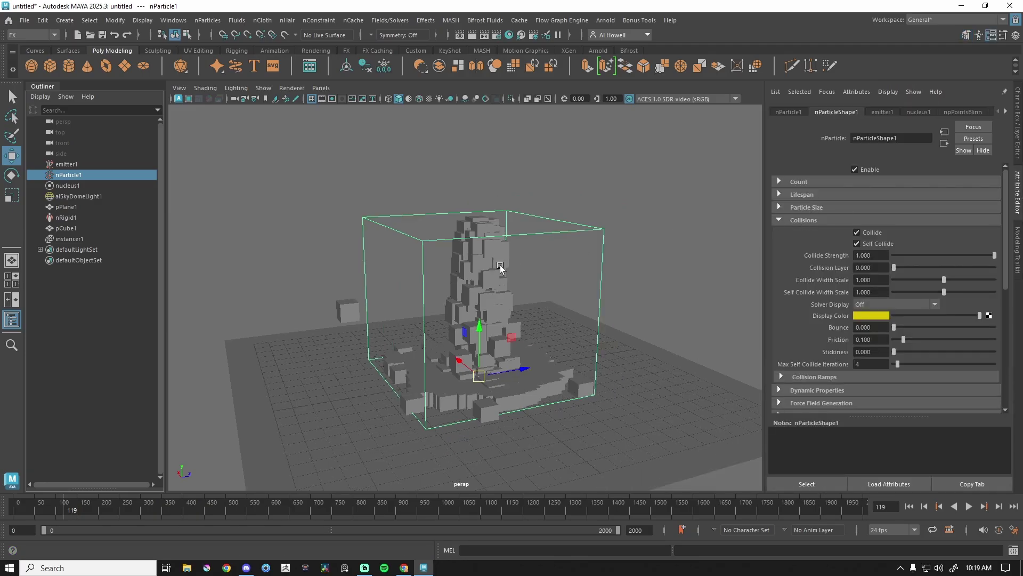
pyautogui.keyDown('alt'); pyautogui.moveTo(500, 266); pyautogui.dragTo(510, 358, button='right'); pyautogui.keyUp('alt')
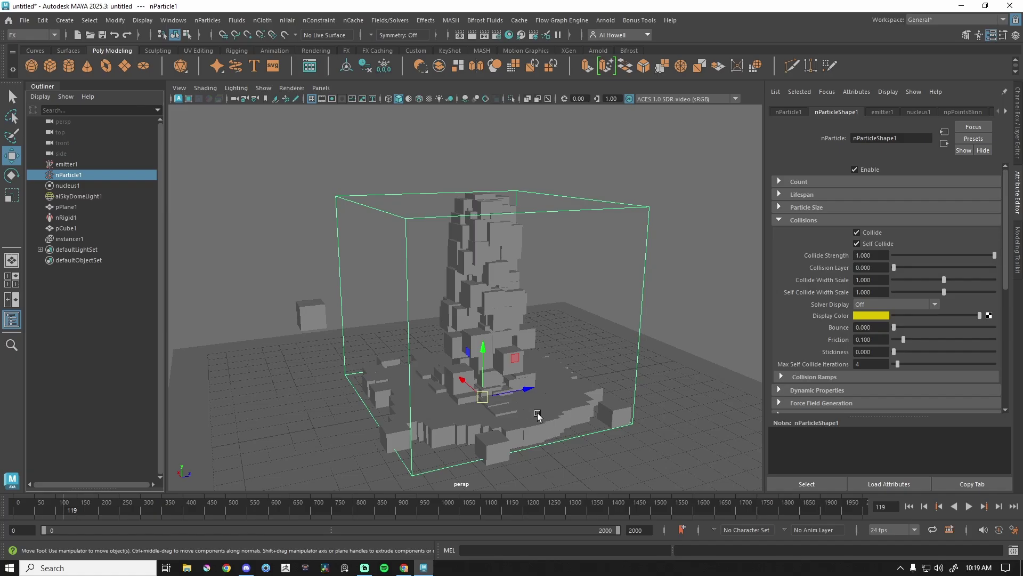
pyautogui.scroll(2, 539, 413)
pyautogui.keyDown('alt'); pyautogui.moveTo(543, 411); pyautogui.dragTo(501, 414); pyautogui.keyUp('alt')
pyautogui.scroll(5, 503, 414)
pyautogui.keyDown('alt'); pyautogui.moveTo(534, 413); pyautogui.dragTo(542, 331, button='middle'); pyautogui.keyUp('alt')
pyautogui.keyDown('alt'); pyautogui.moveTo(541, 331); pyautogui.dragTo(507, 372); pyautogui.keyUp('alt')
pyautogui.scroll(-4, 551, 344)
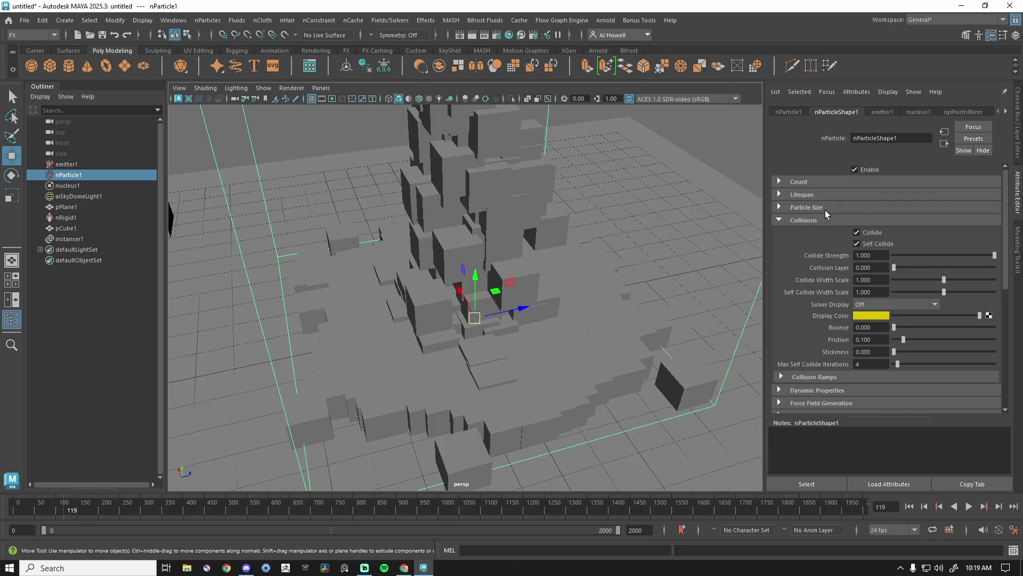
# Set nParticle1's Collide Width Scale and Self Collide Width Scale to 2, and play the simulation from the first frame.
pyautogui.click(874, 279)
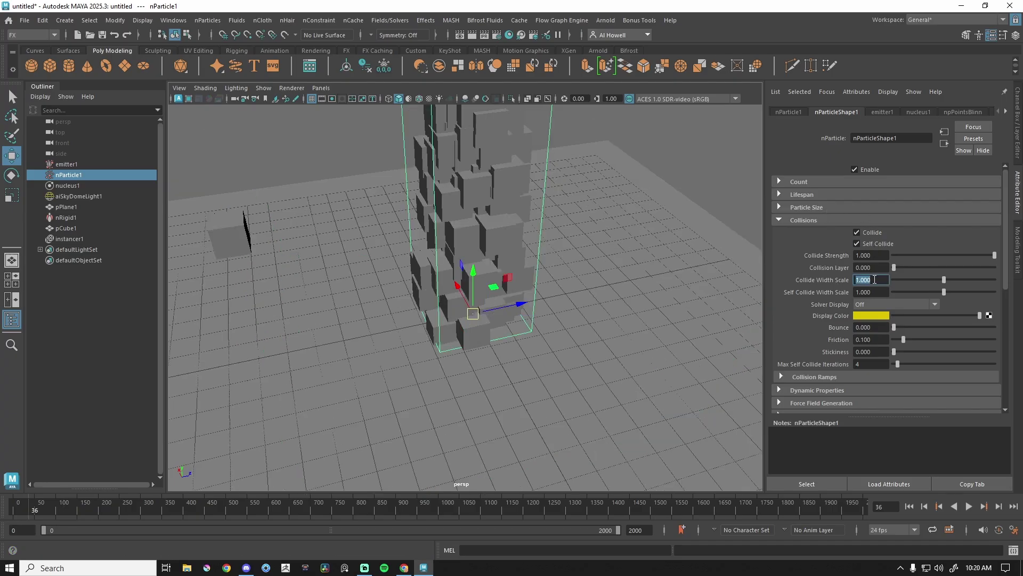
pyautogui.write('2')
pyautogui.press('Tab')
pyautogui.write('2')
pyautogui.press('Return')
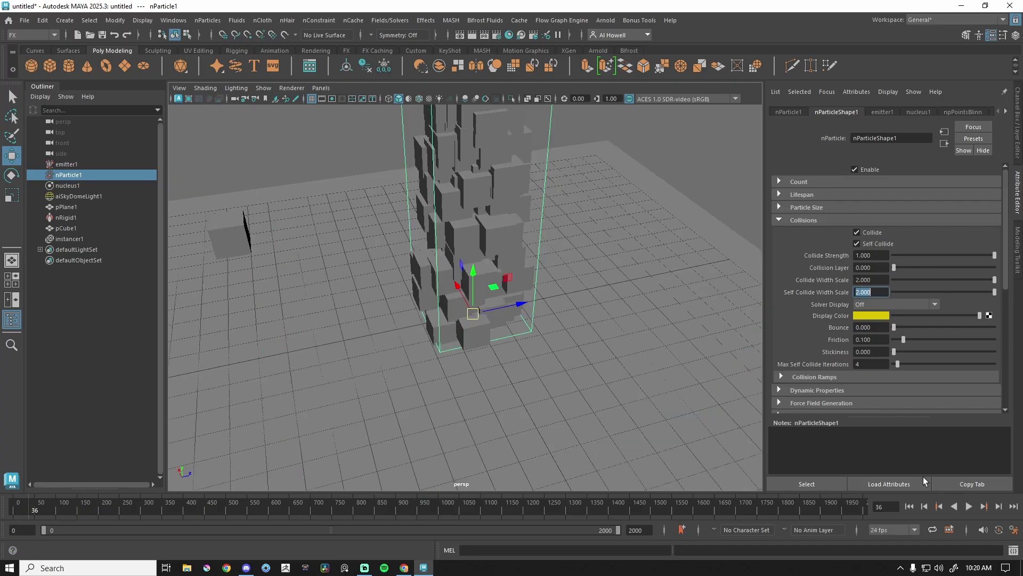
pyautogui.click(909, 506)
pyautogui.click(969, 506)
pyautogui.scroll(-4, 566, 305)
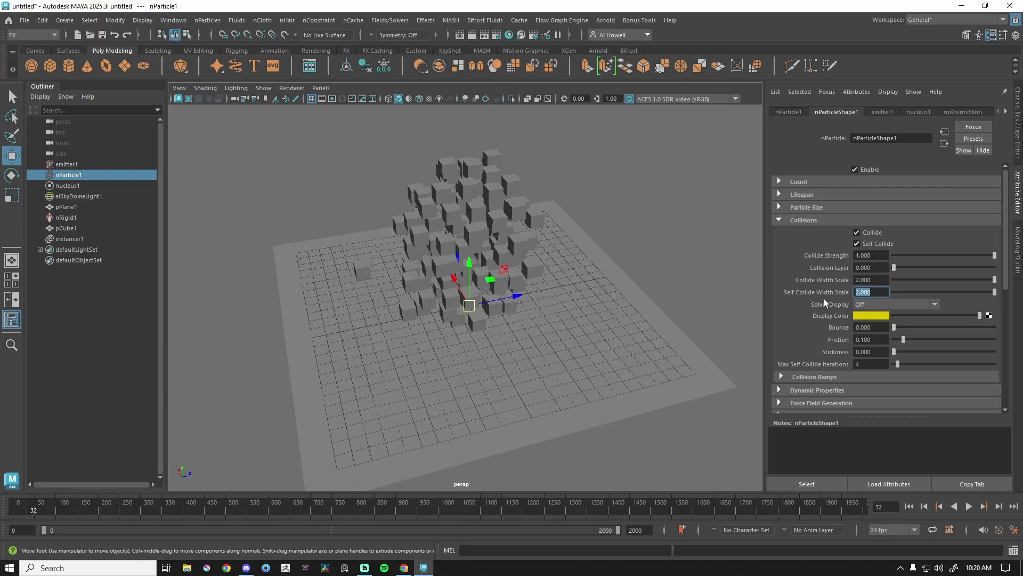
# Set nParticle1's Collide Width Scale to 1, replay the simulation from the start, and inspect the cube spacing.
pyautogui.doubleClick(884, 280)
pyautogui.press('Return')
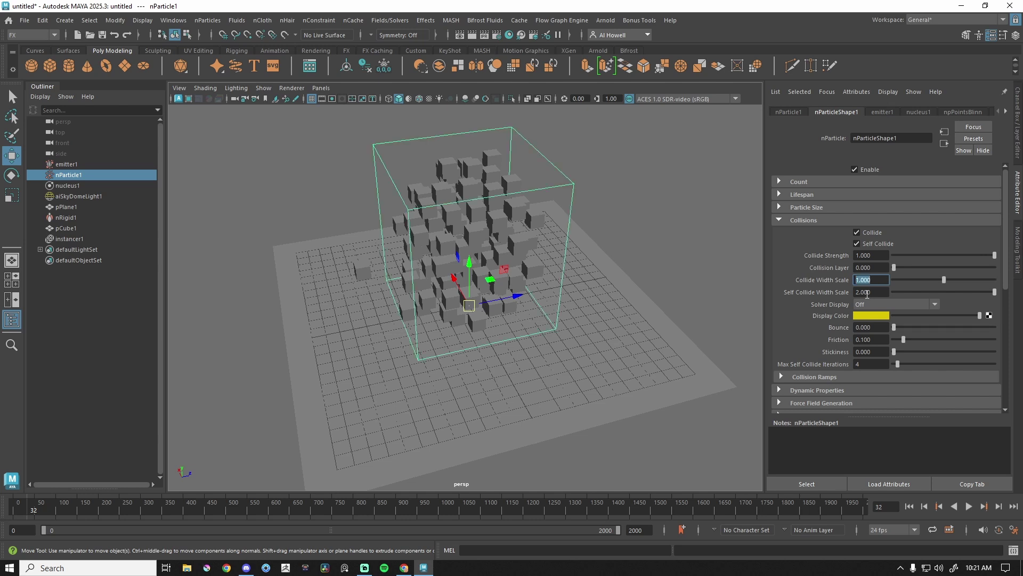
pyautogui.click(909, 506)
pyautogui.click(969, 506)
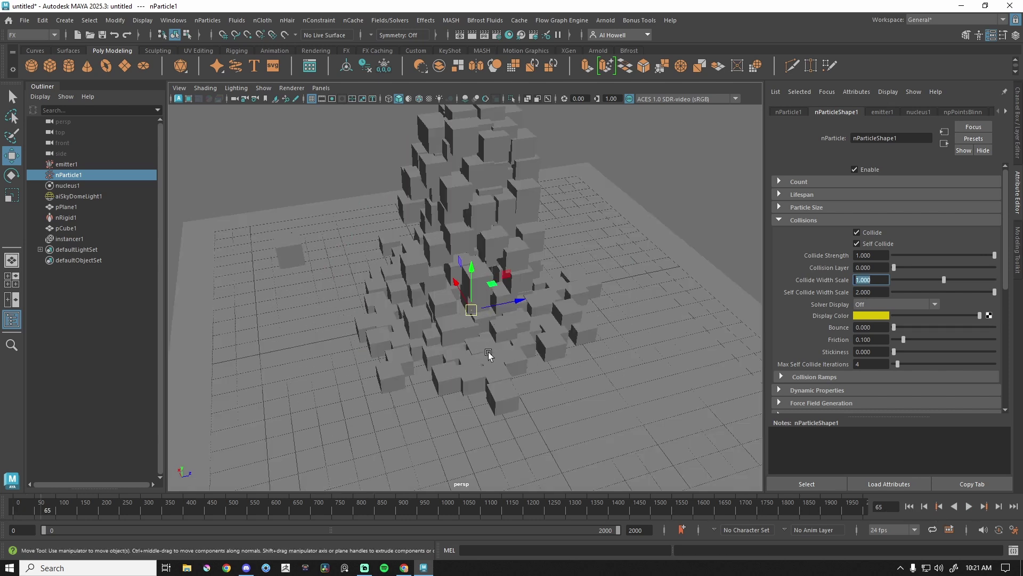
pyautogui.scroll(3, 489, 355)
pyautogui.scroll(-1, 512, 371)
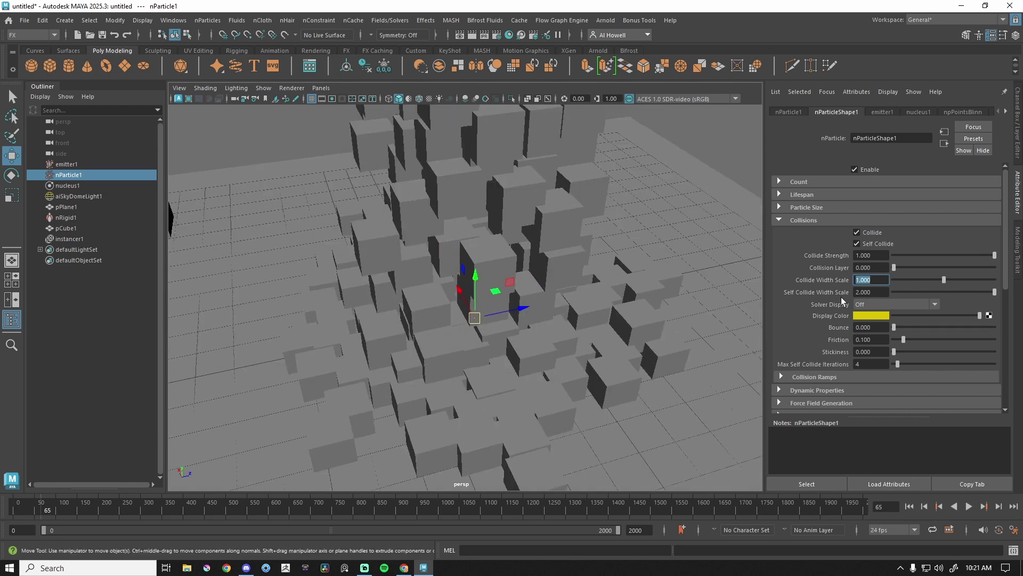
# Set nParticle1's Collide Width Scale to 2 and replay the simulation from the first frame to compare the cube spacing.
pyautogui.write('2')
pyautogui.press('Return')
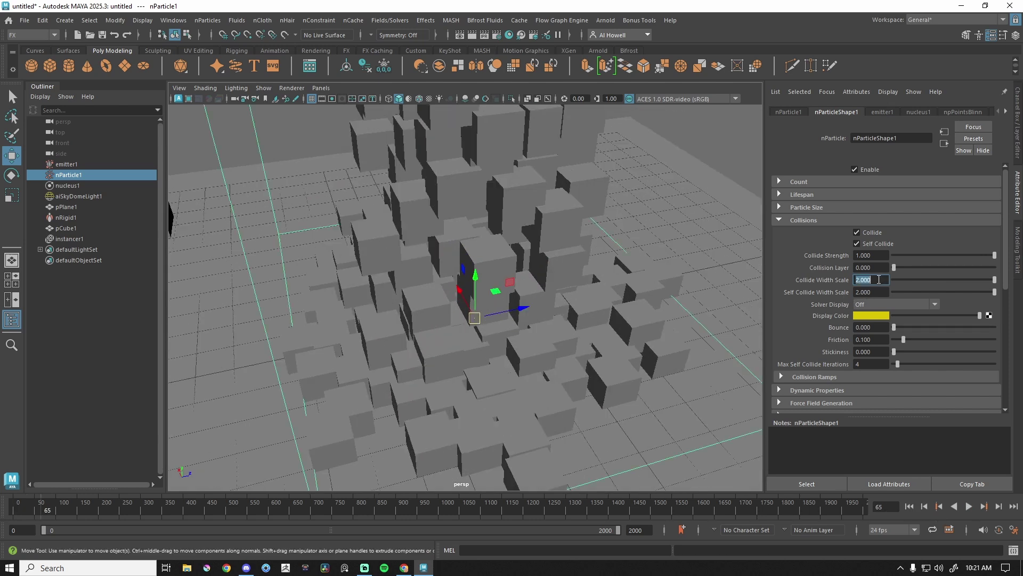
pyautogui.click(909, 506)
pyautogui.click(969, 506)
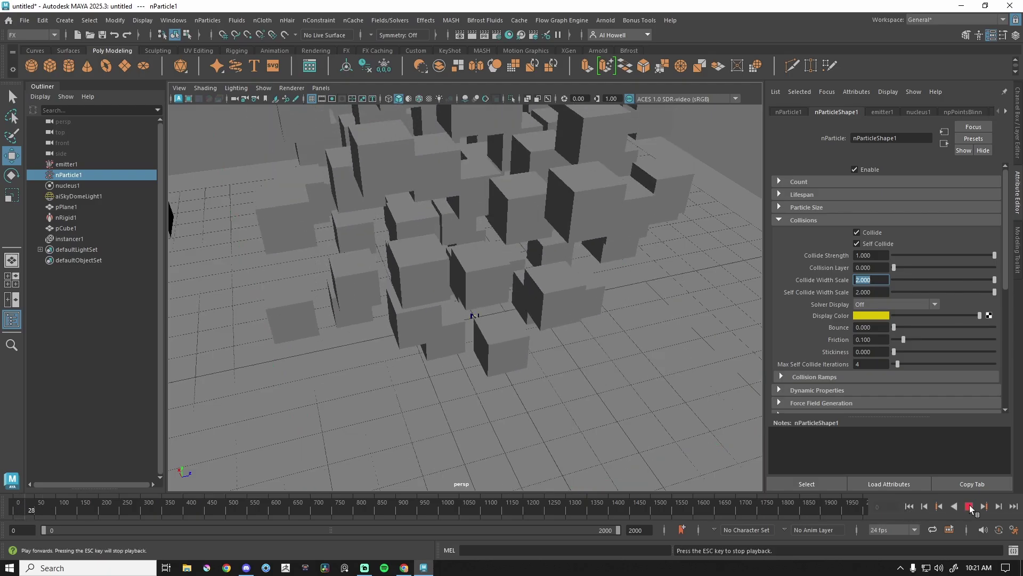
pyautogui.click(969, 507)
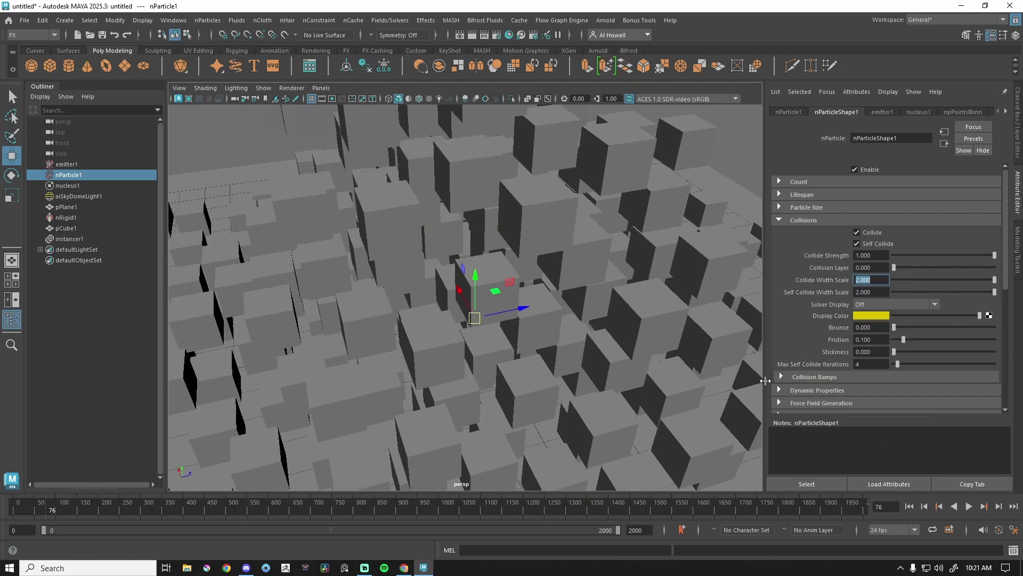
pyautogui.scroll(-5, 531, 320)
pyautogui.scroll(5, 530, 319)
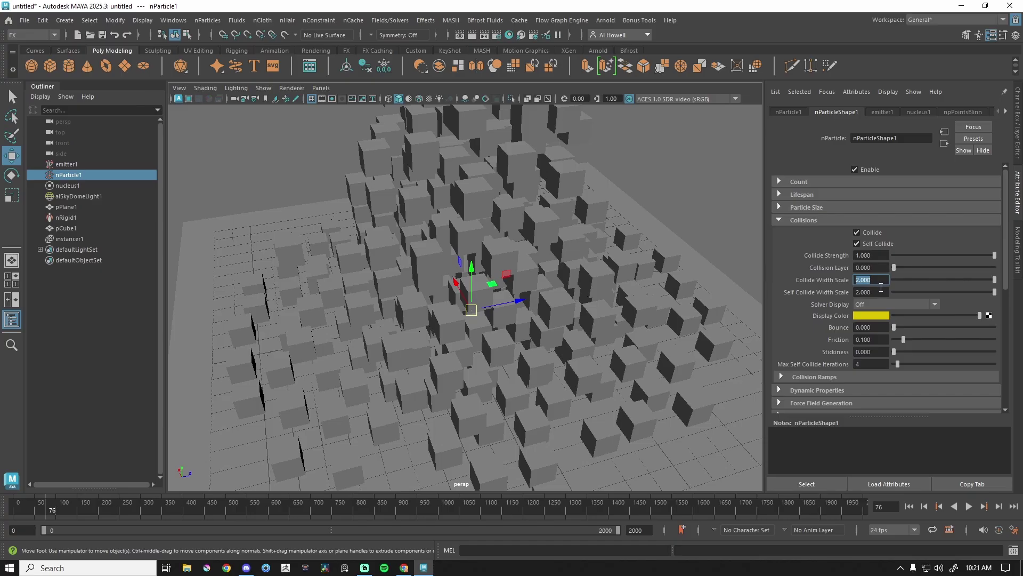
# Set nParticle1's Collide Width Scale to 1 and Self Collide Width Scale to 4, and replay the simulation from the start.
pyautogui.write('1')
pyautogui.click(872, 292)
pyautogui.press('Return')
pyautogui.click(910, 509)
pyautogui.click(967, 505)
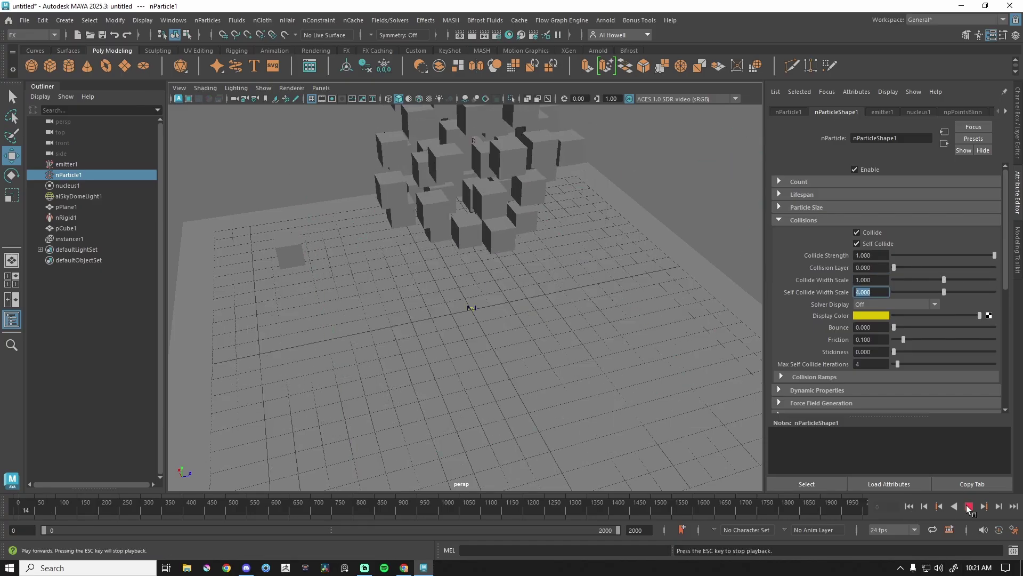
pyautogui.click(967, 505)
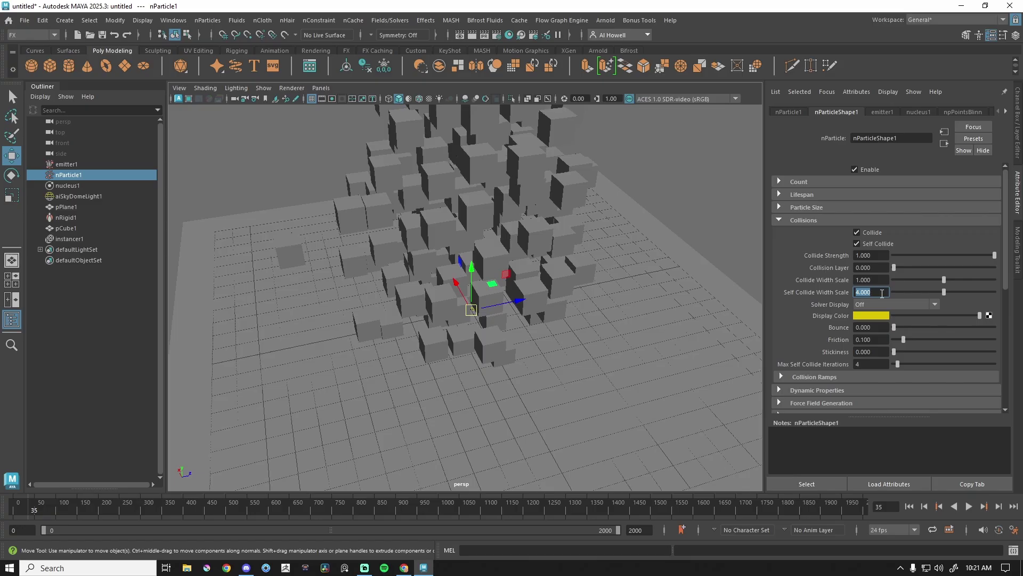
# Set nParticle1's Self Collide Width Scale to 2 and play the simulation to check how the cubes pile up.
pyautogui.write('2')
pyautogui.press('Return')
pyautogui.click(969, 507)
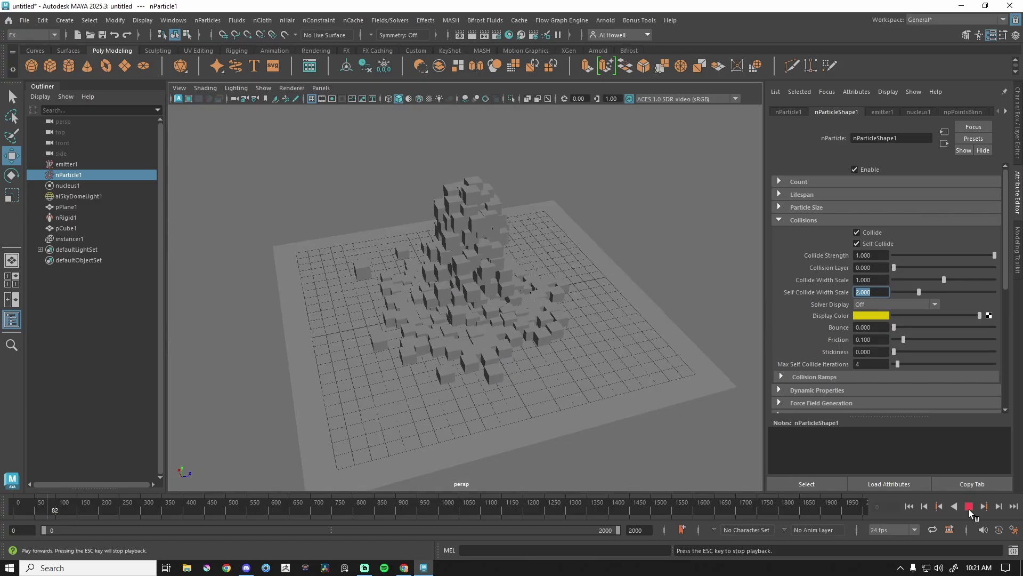
pyautogui.click(969, 507)
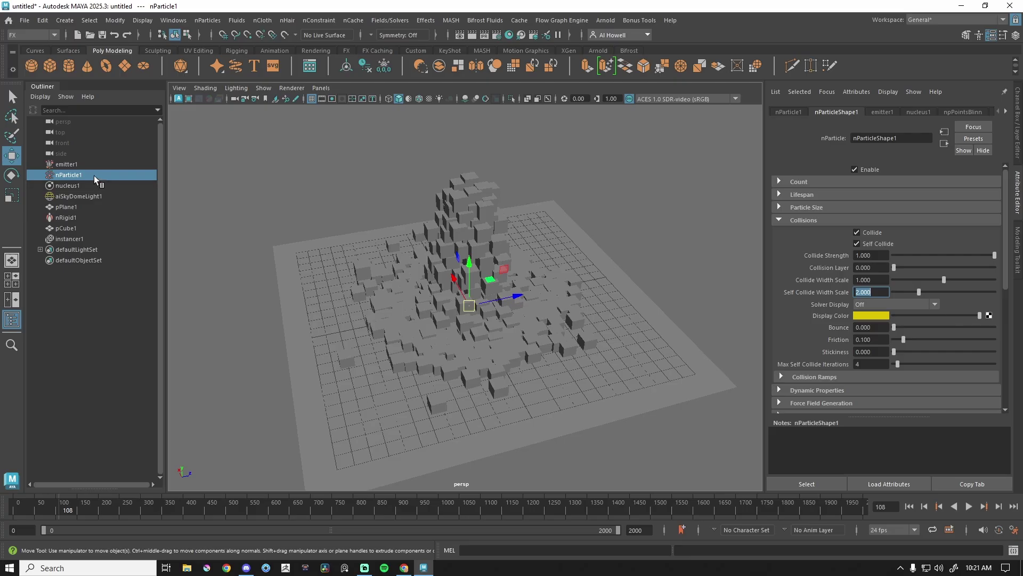
# Delete instancer1 and enable Compute Rotation in the rotation settings of nParticle1.
pyautogui.click(98, 238)
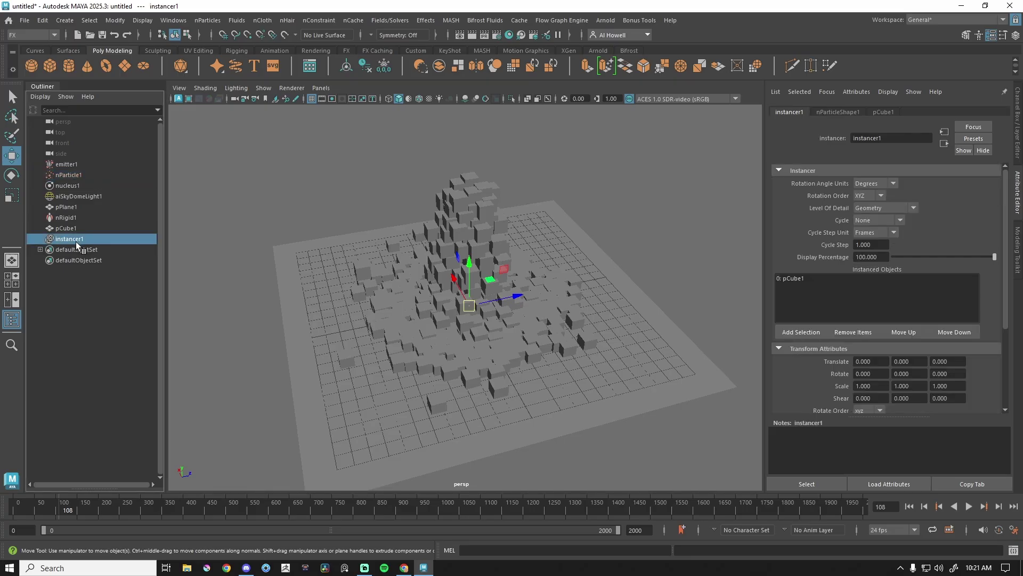
pyautogui.press('Delete')
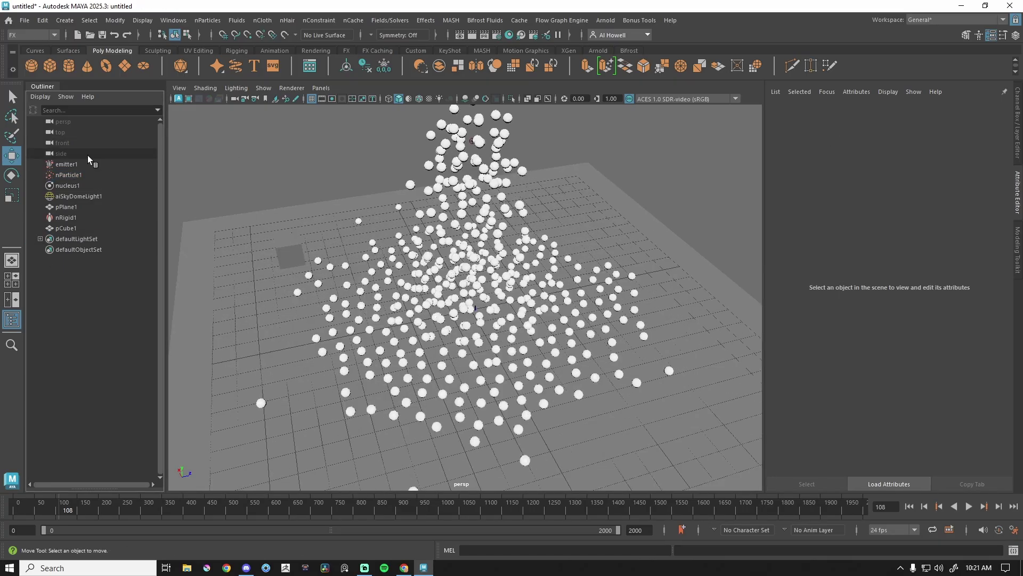
pyautogui.click(68, 175)
pyautogui.click(805, 221)
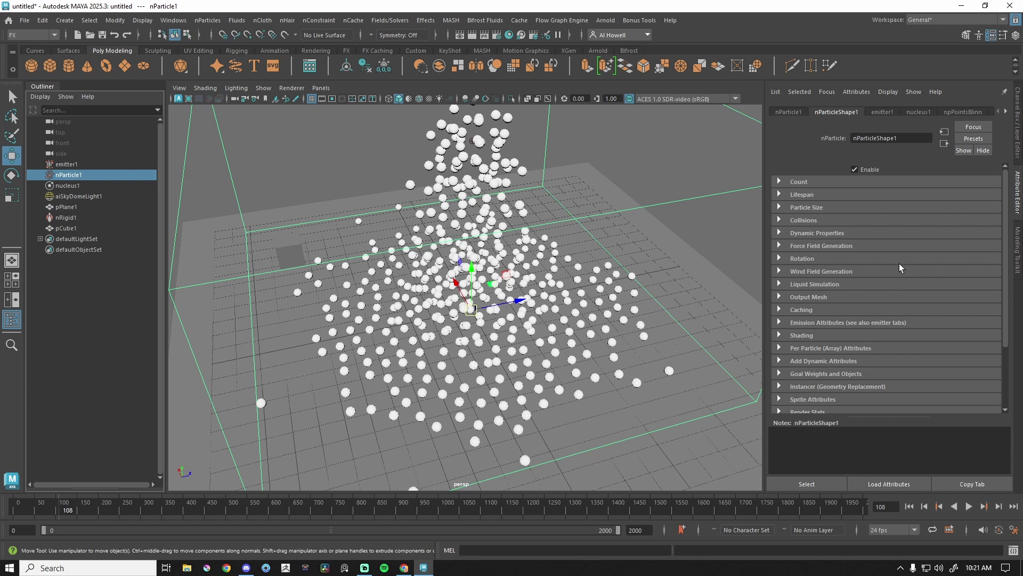
pyautogui.click(801, 258)
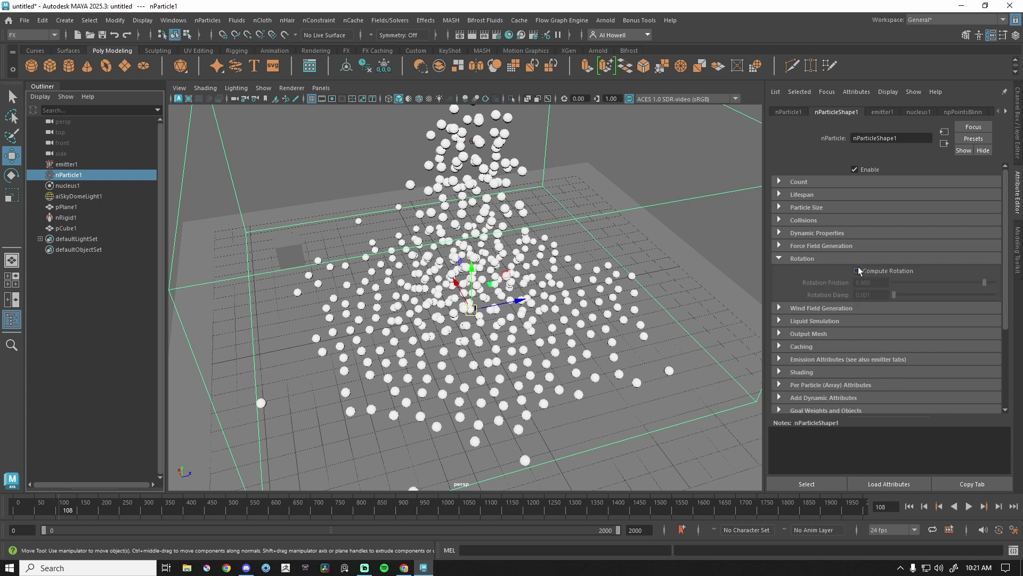
pyautogui.click(858, 270)
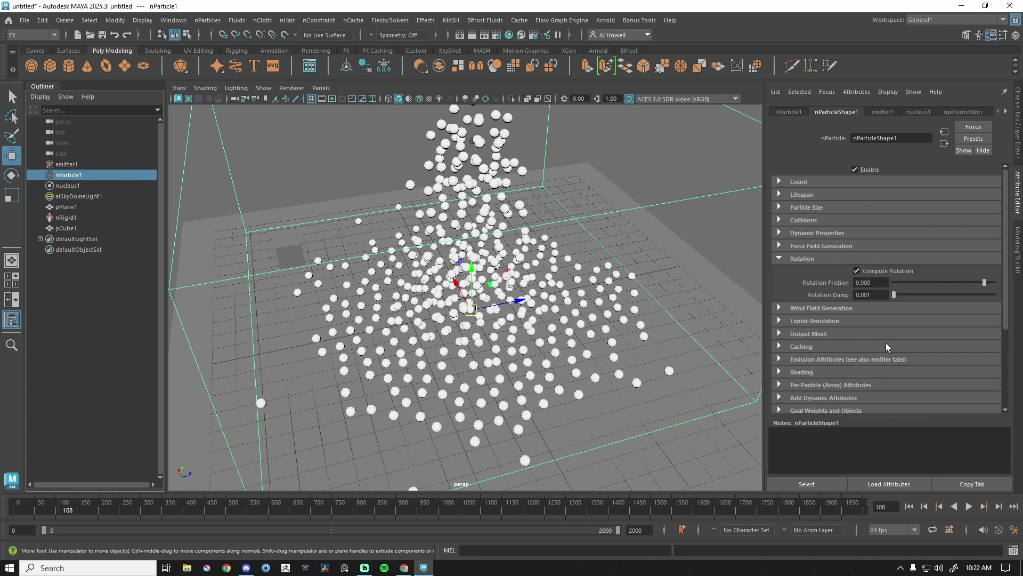
# Play the simulation of the plain particles from the first frame, stopping once they have piled up on the plane.
pyautogui.click(910, 507)
pyautogui.click(969, 506)
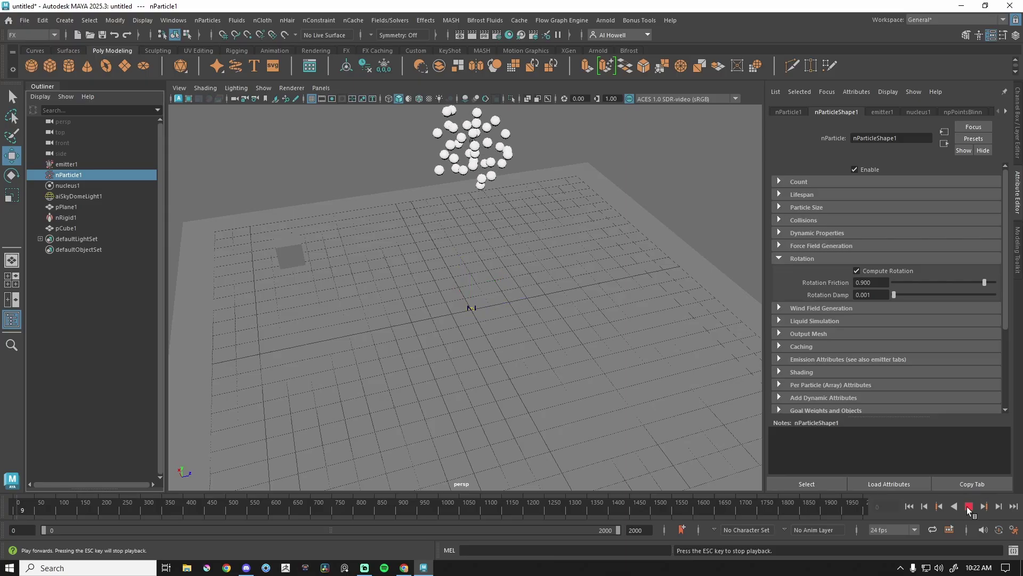
pyautogui.click(969, 507)
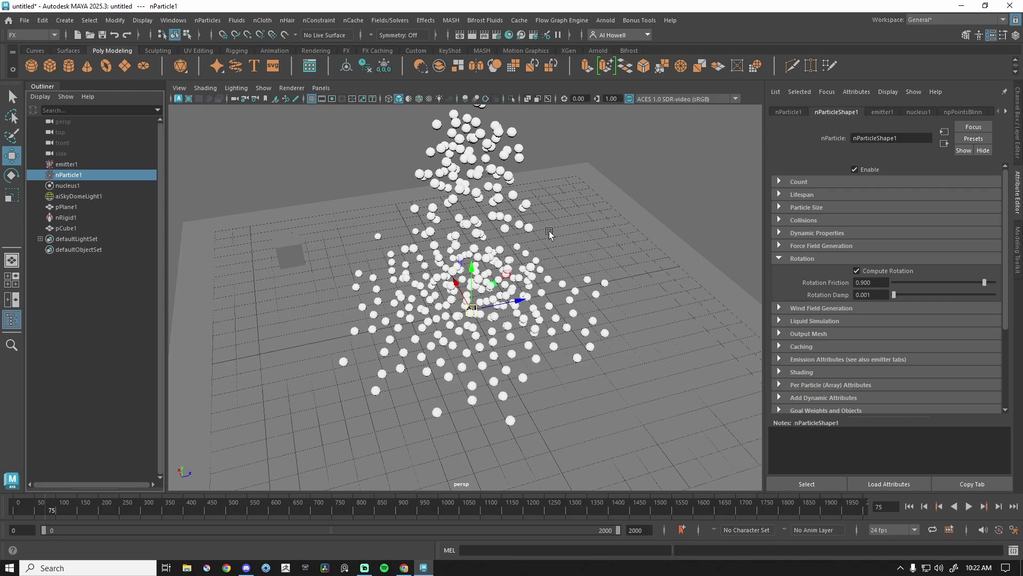
# Create an Instancer that places pCube1 on the nParticle1 particles with Rotation set to rotationPP, and replay the simulation from the first frame.
pyautogui.click(74, 230)
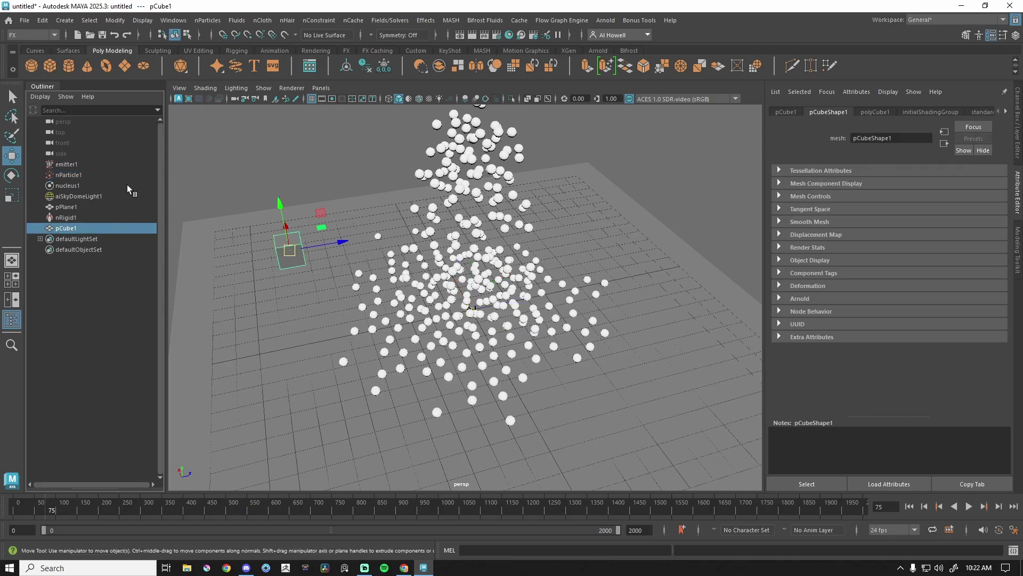
pyautogui.keyDown('ctrl'); pyautogui.click(101, 175); pyautogui.keyUp('ctrl')
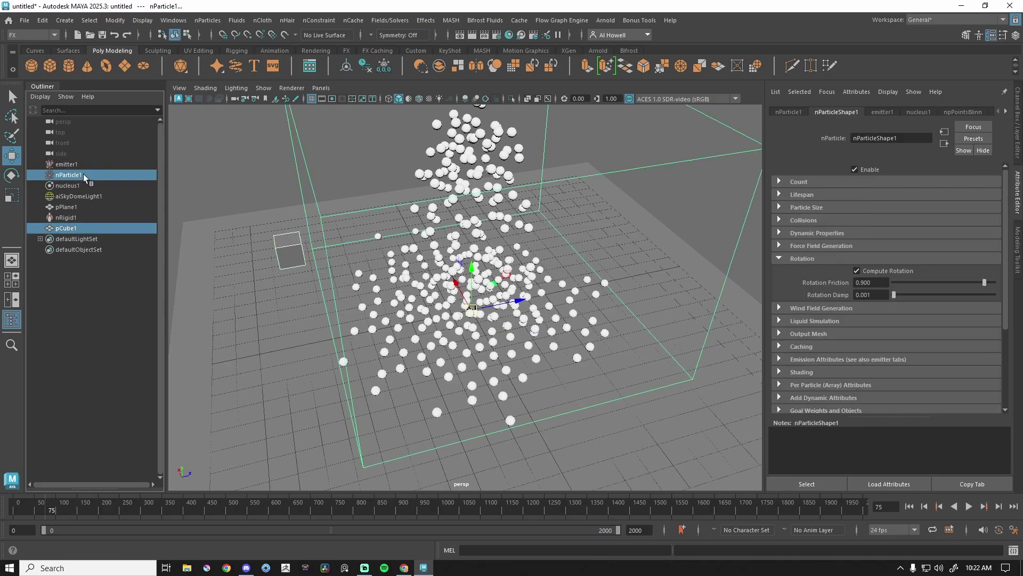
pyautogui.click(207, 19)
pyautogui.moveTo(315, 137)
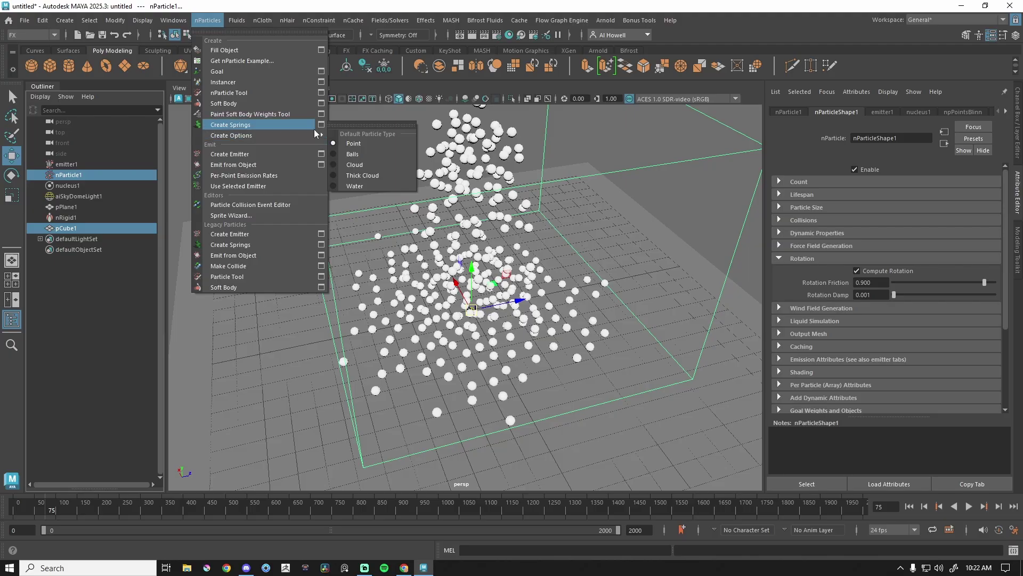
pyautogui.click(321, 82)
pyautogui.scroll(-3, 343, 191)
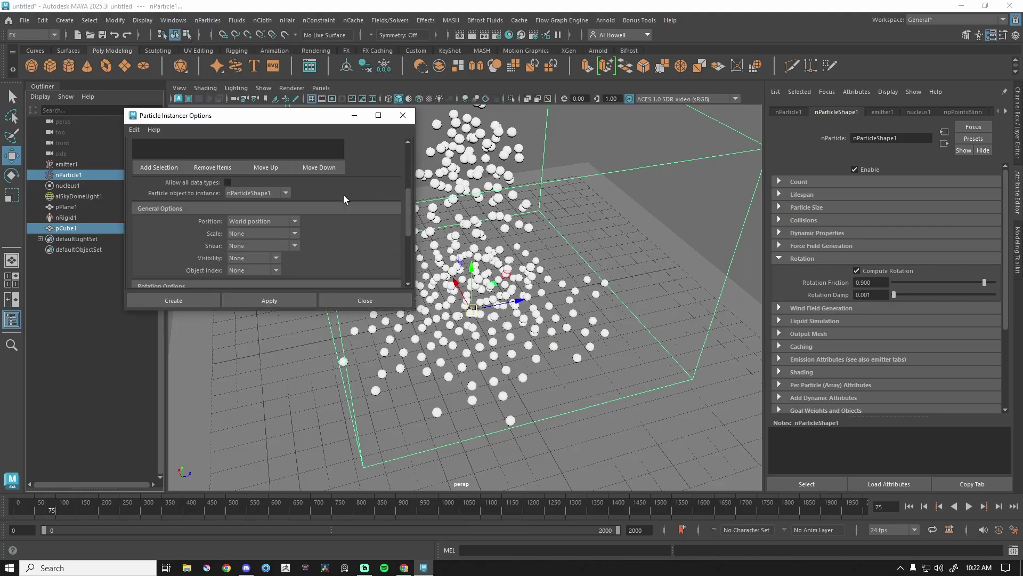
pyautogui.scroll(-4, 177, 206)
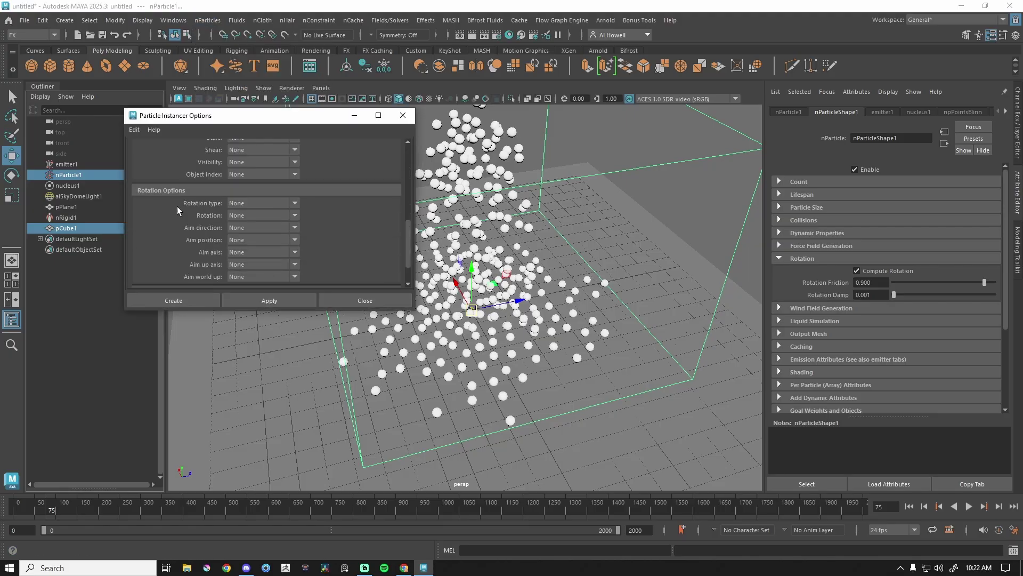
pyautogui.click(260, 219)
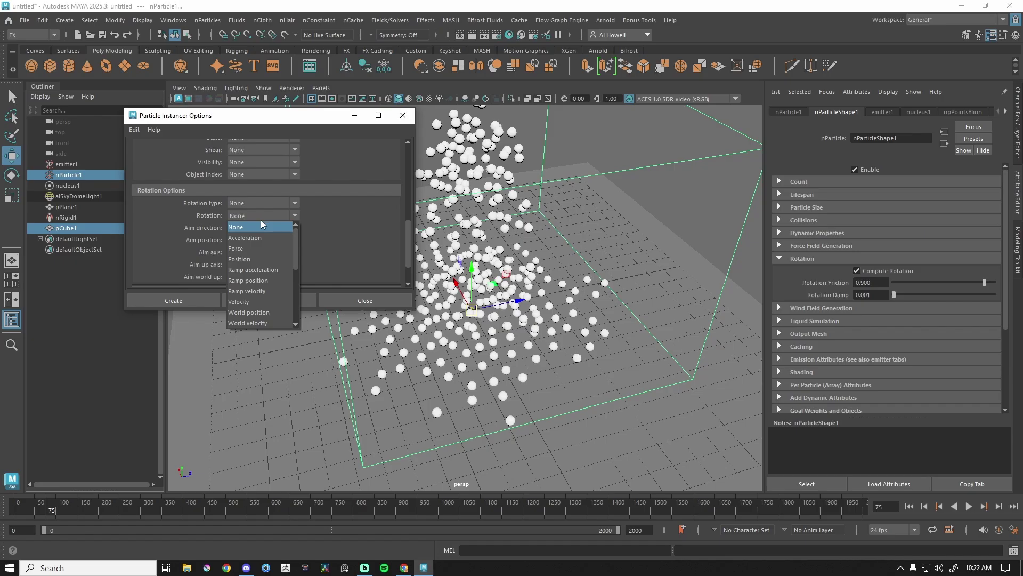
pyautogui.scroll(-2, 270, 297)
pyautogui.scroll(1, 259, 255)
pyautogui.click(259, 255)
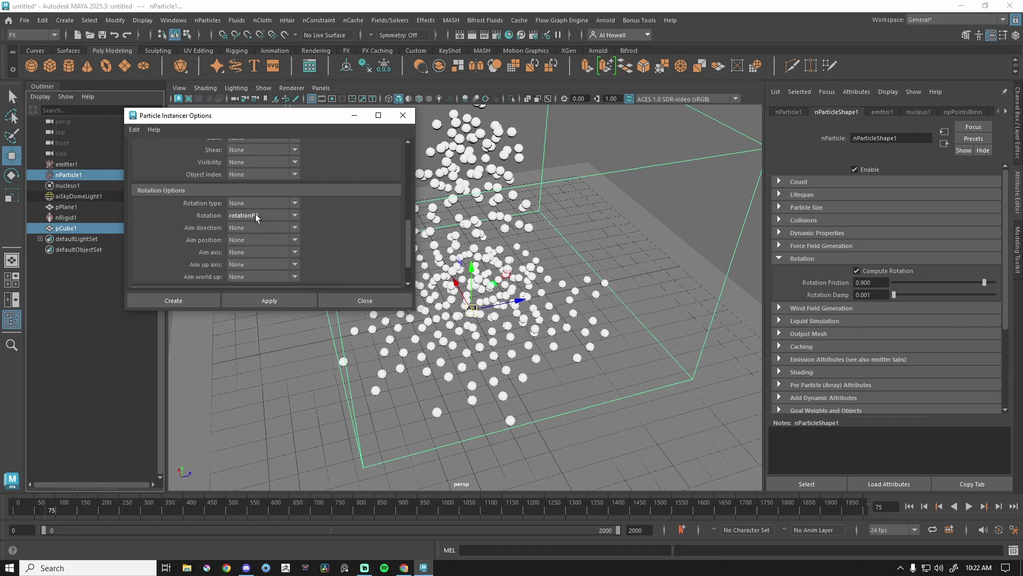
pyautogui.click(194, 299)
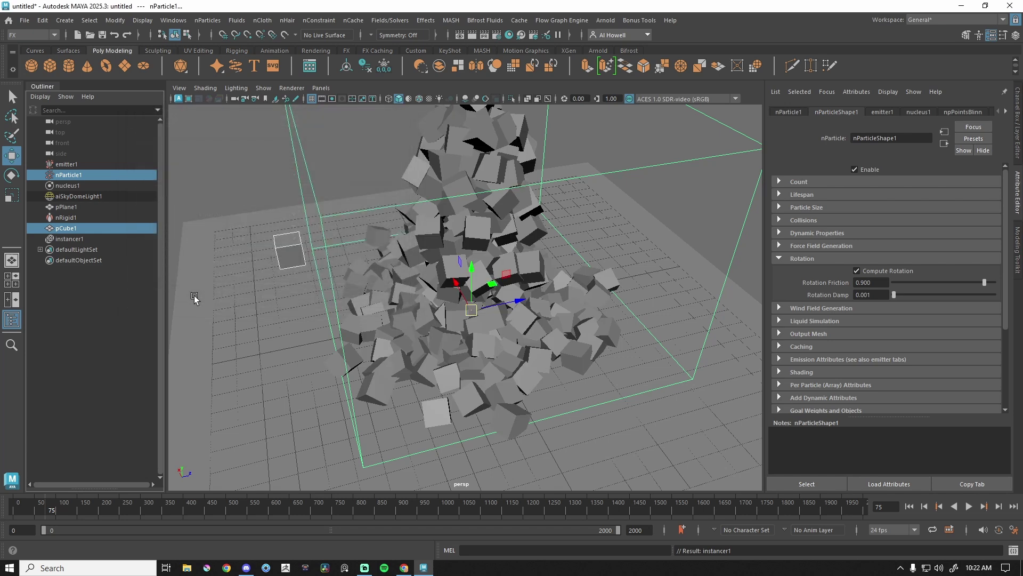
pyautogui.click(909, 507)
pyautogui.click(969, 506)
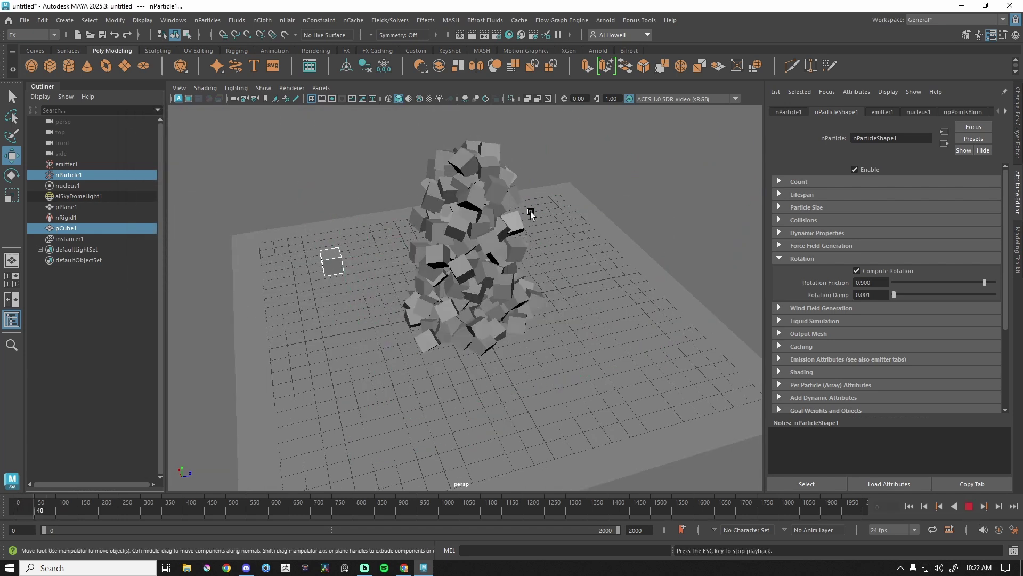
# Set nParticle1's Rotation Friction to 0.1 and replay the simulation from the first frame, stopping once the cubes have piled up.
pyautogui.click(970, 505)
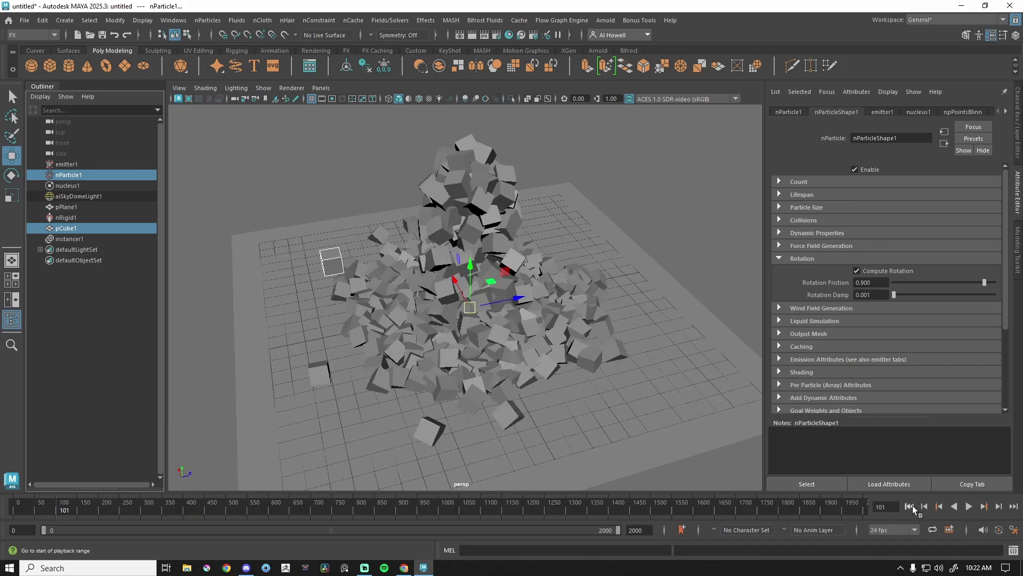
pyautogui.click(910, 507)
pyautogui.click(884, 283)
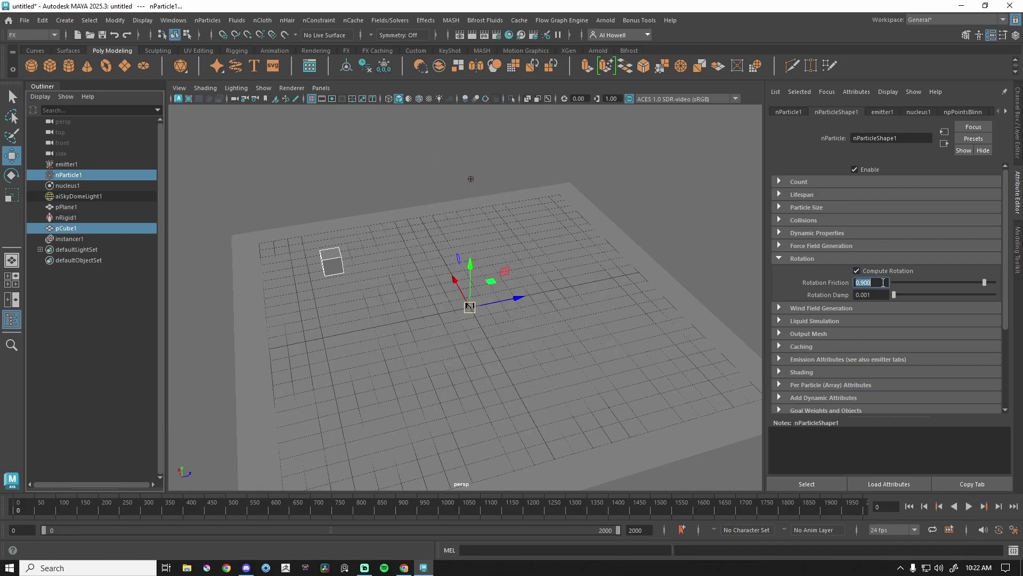
pyautogui.write('.1')
pyautogui.press('Return')
pyautogui.click(970, 507)
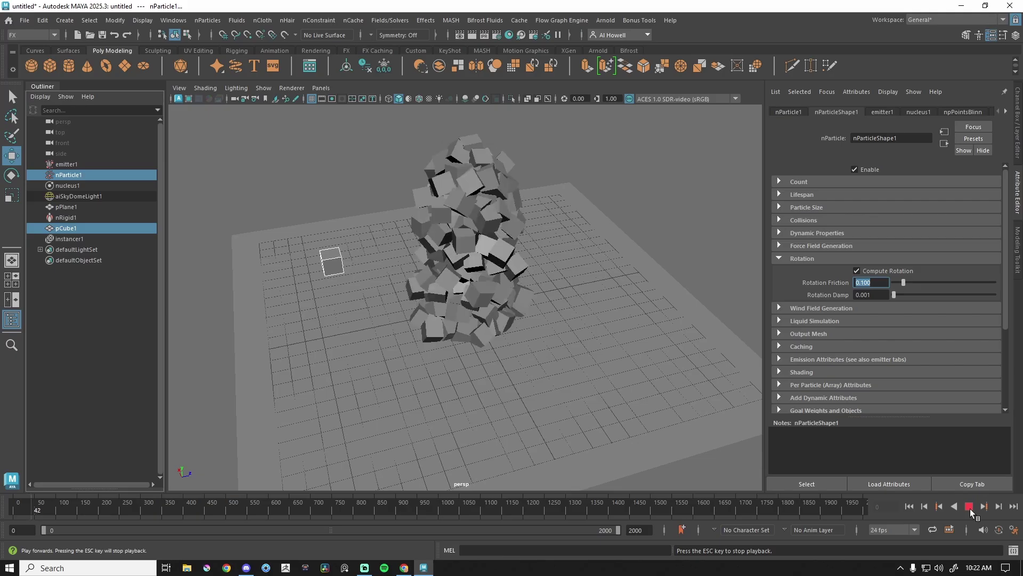
pyautogui.click(970, 507)
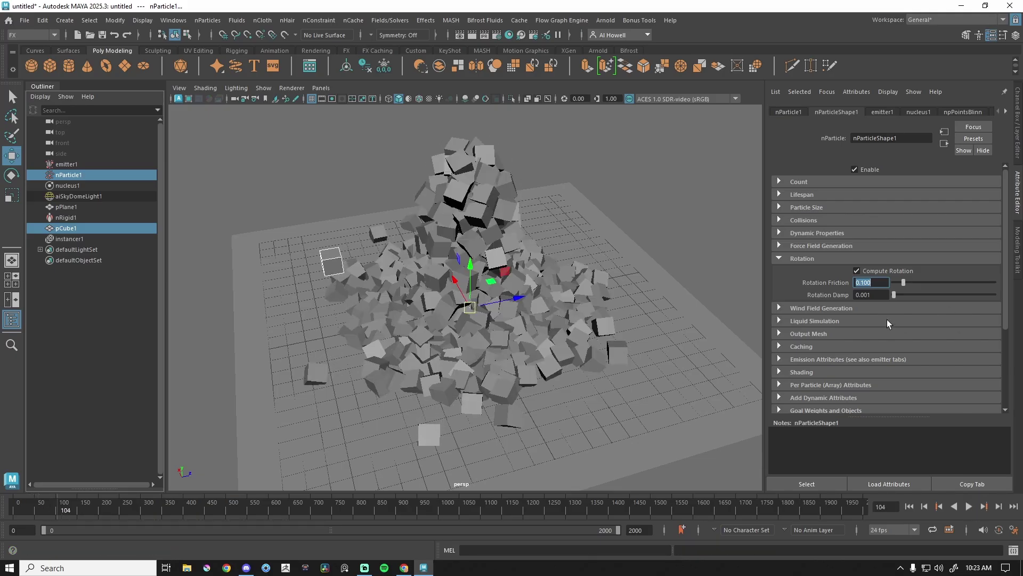
# Raise nParticle1's Rotation Damp to about 0.973 and replay the simulation to check how the cubes tumble.
pyautogui.moveTo(894, 294); pyautogui.dragTo(899, 297)
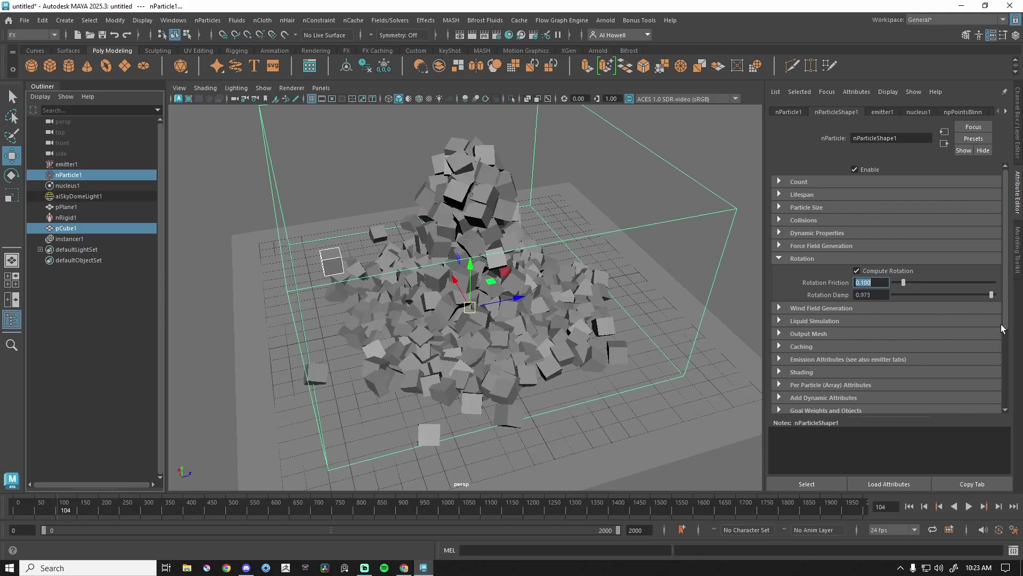
pyautogui.click(969, 506)
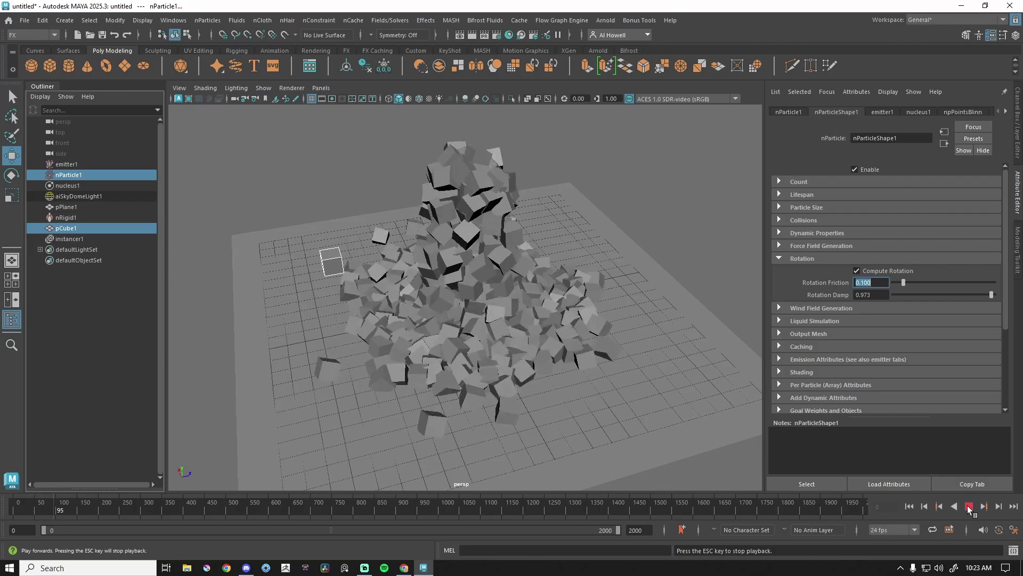
pyautogui.click(969, 506)
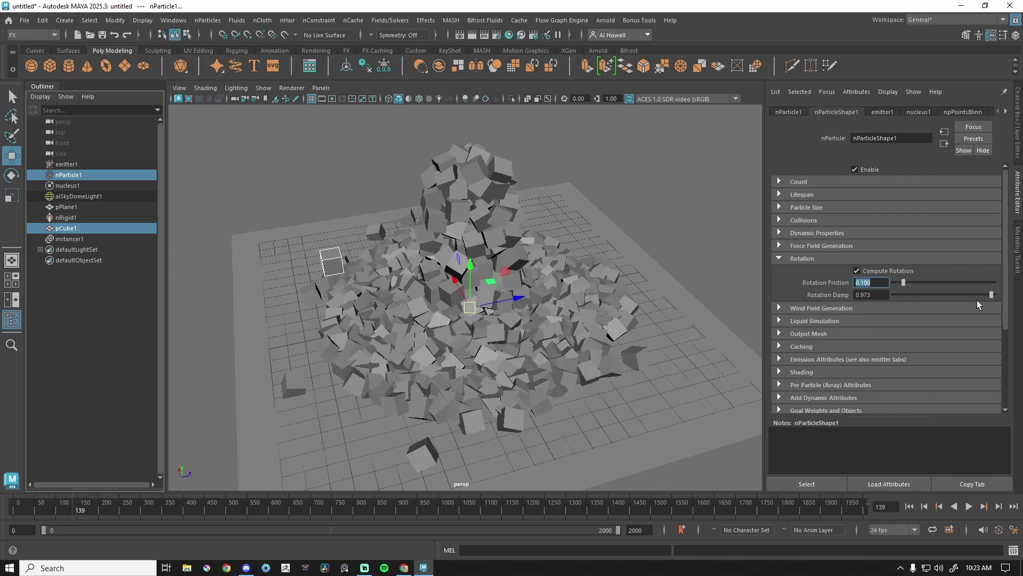
# Set nParticle1's Rotation Damp to 0.5, replay the simulation, and stop it to inspect the pile of cubes up close.
pyautogui.moveTo(978, 295); pyautogui.dragTo(945, 295)
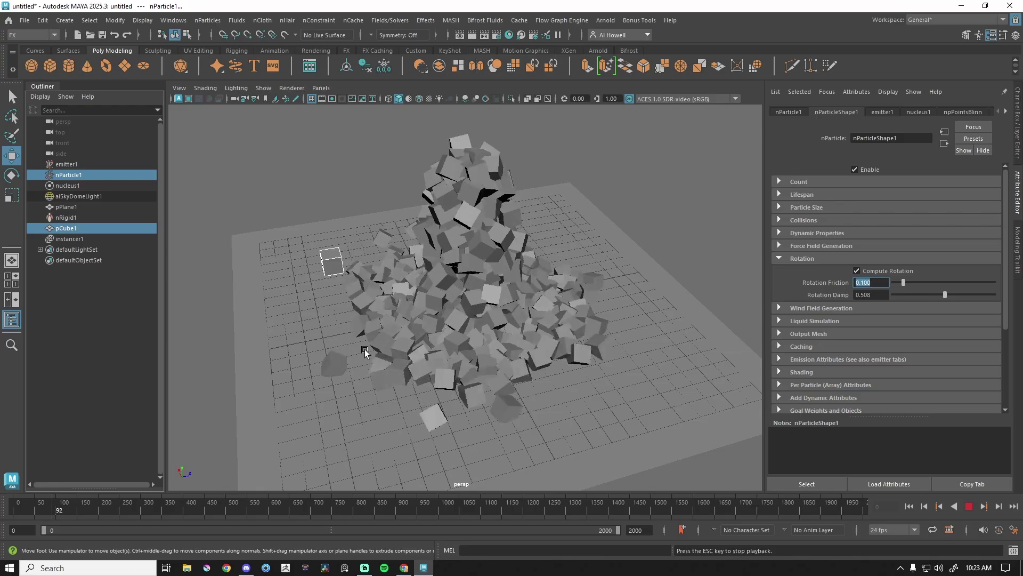
pyautogui.scroll(-5, 404, 365)
pyautogui.hotkey('alt', 'v')
pyautogui.scroll(3, 404, 366)
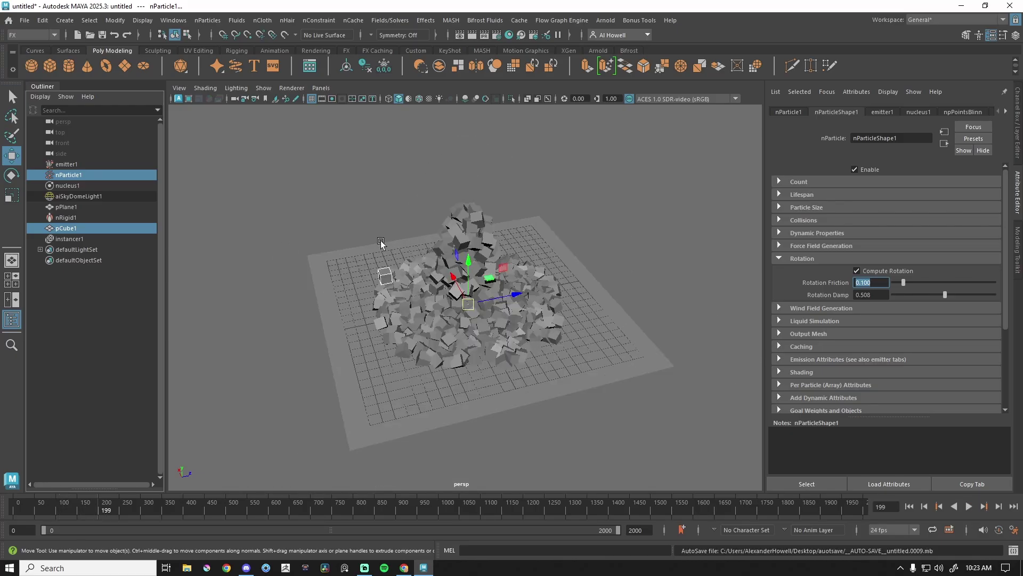
pyautogui.scroll(6, 463, 218)
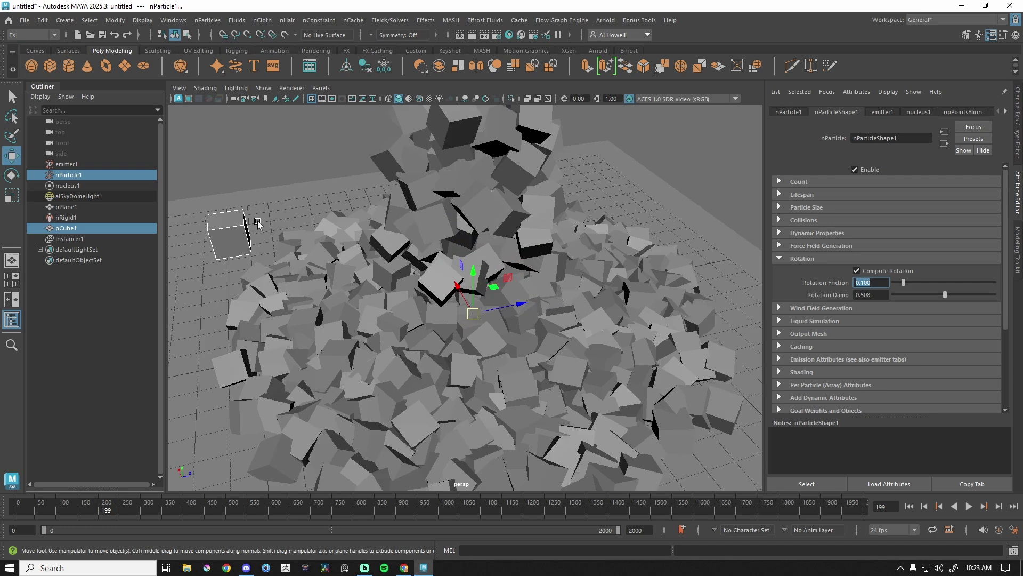
pyautogui.scroll(-5, 414, 289)
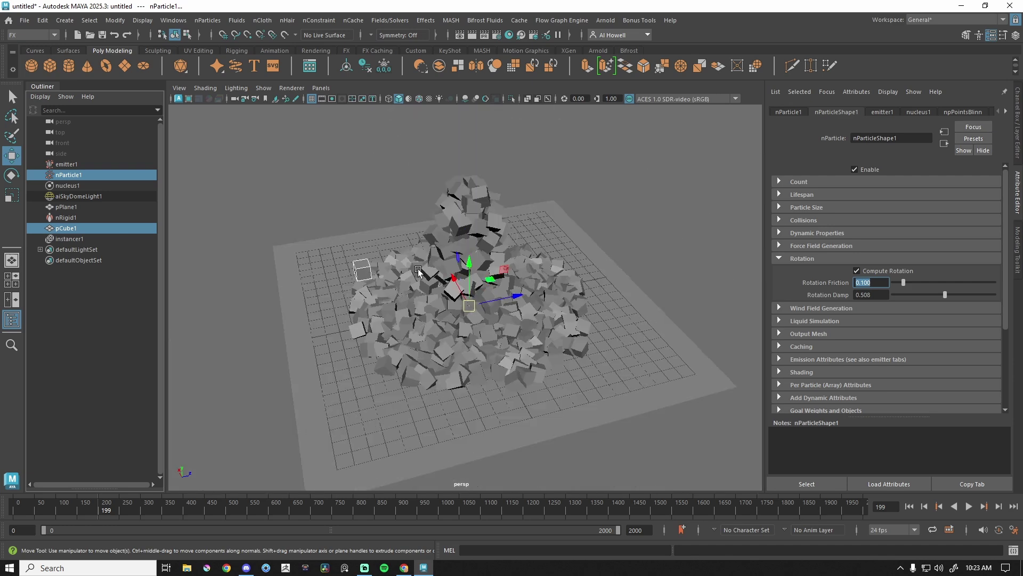